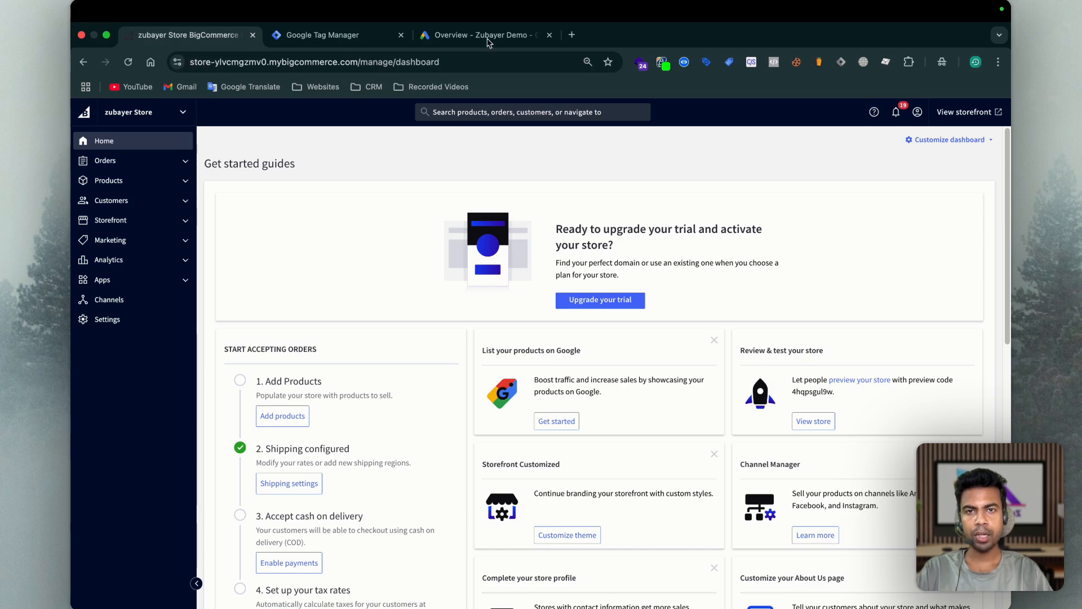
Open the GTM Data Layer script for editing in the storefront's Script Manager
left_click(117, 222)
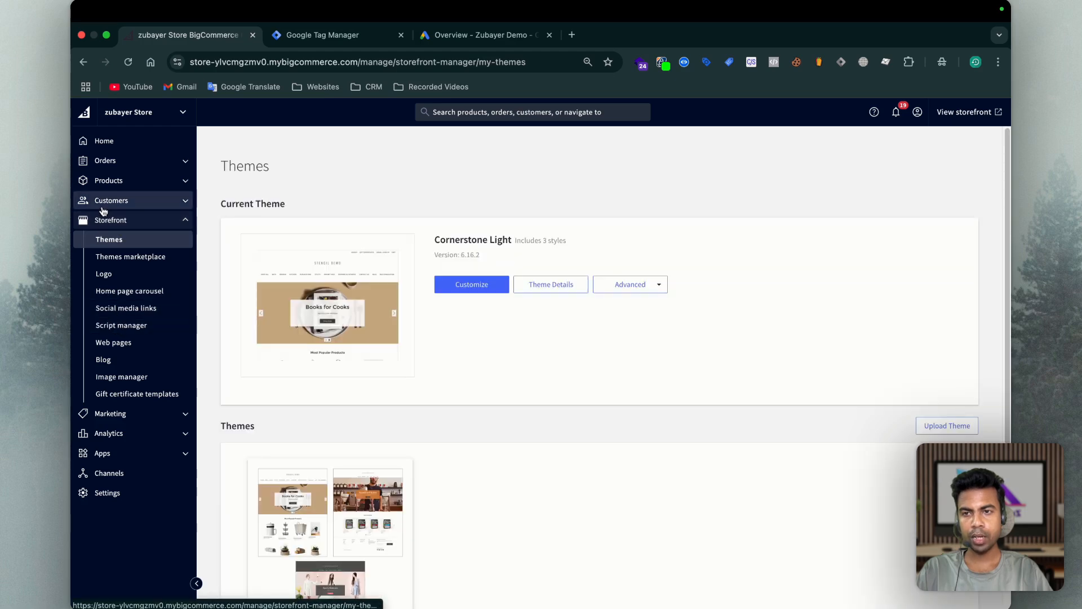
left_click(121, 326)
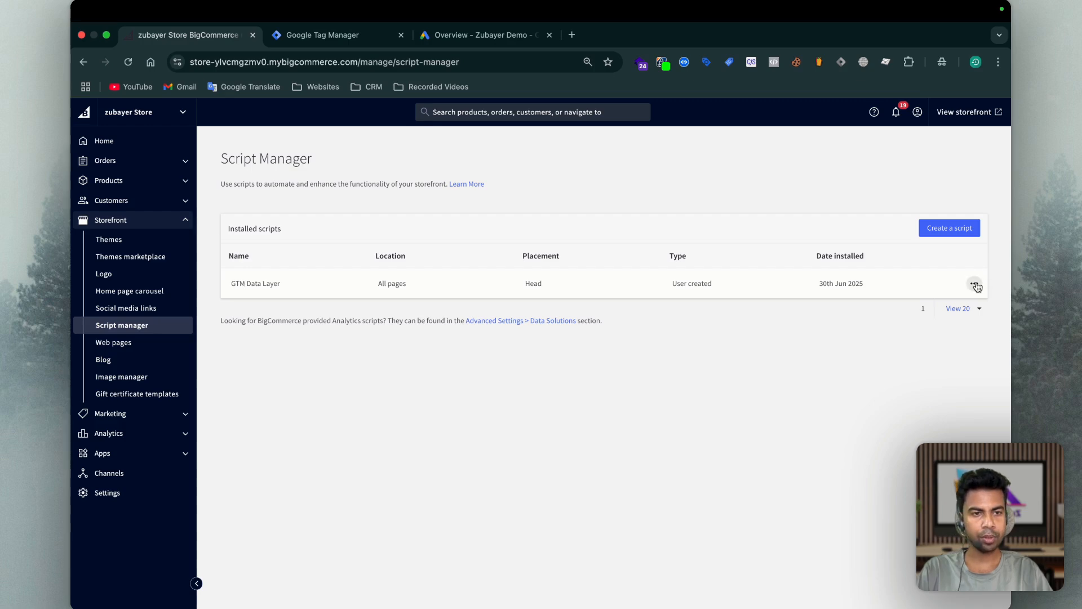
left_click(975, 284)
left_click(909, 308)
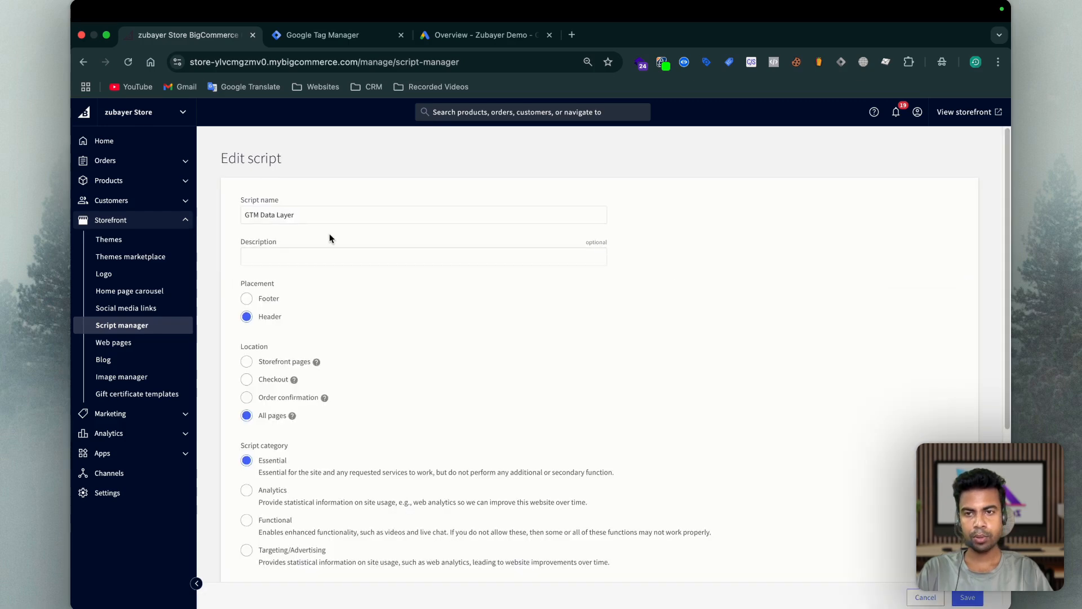
Review the script's placement, location, category and type, plus its Google Tag Manager snippet and data layer code
scroll(329, 234, "down", 2)
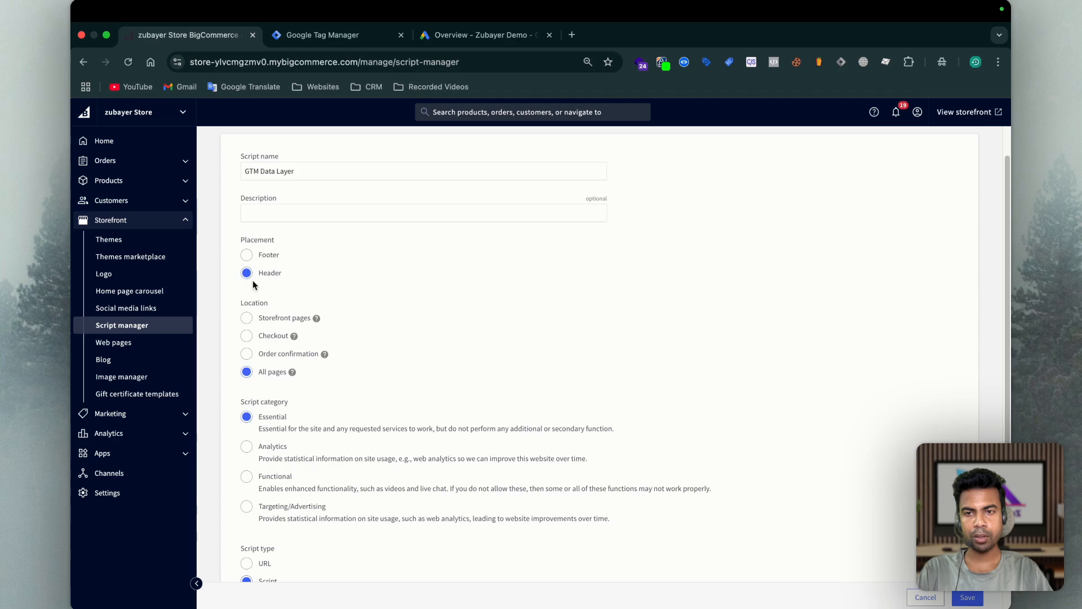
scroll(252, 280, "down", 2)
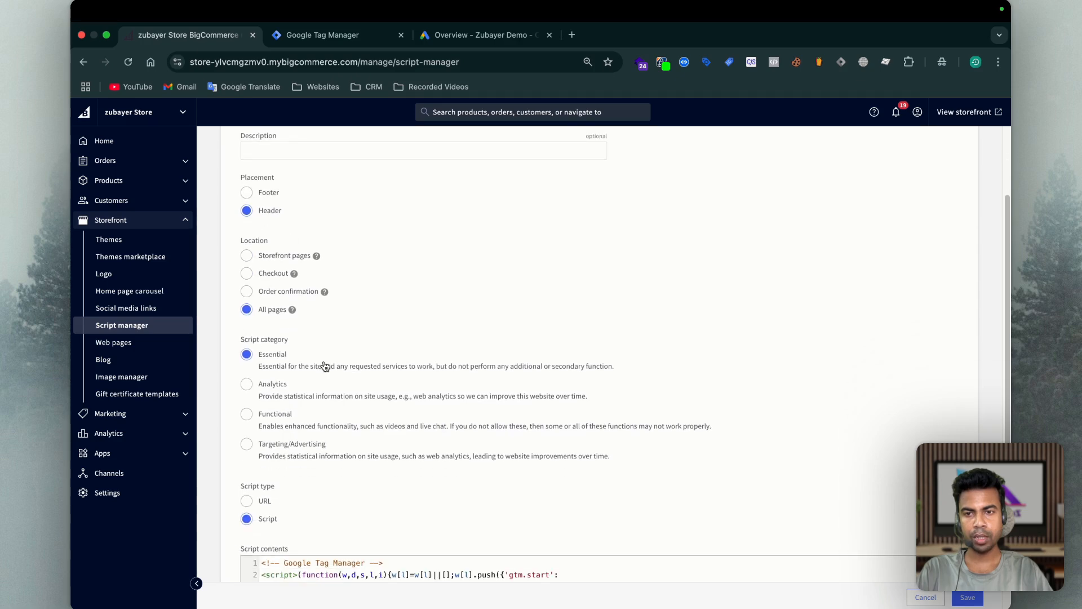
scroll(322, 364, "down", 5)
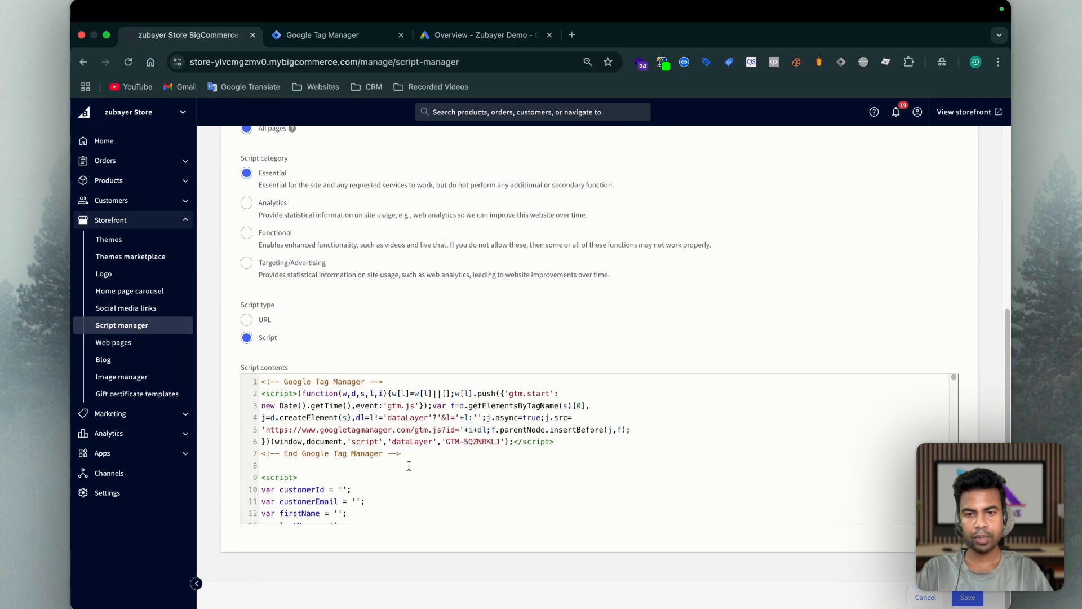
left_click_drag(402, 455, 264, 380)
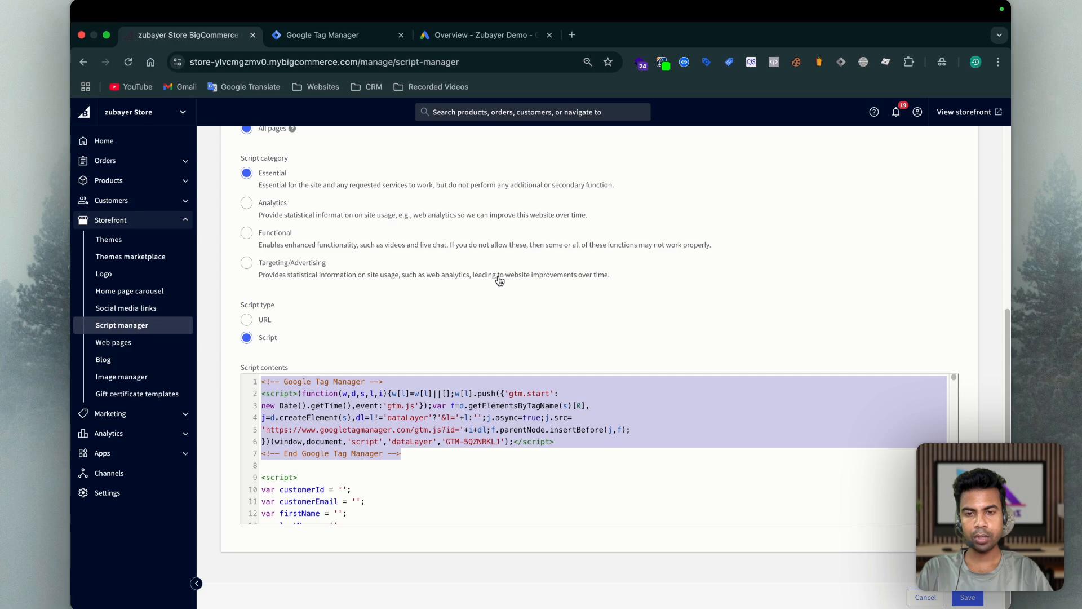
scroll(425, 472, "down", 18)
scroll(411, 463, "up", 18)
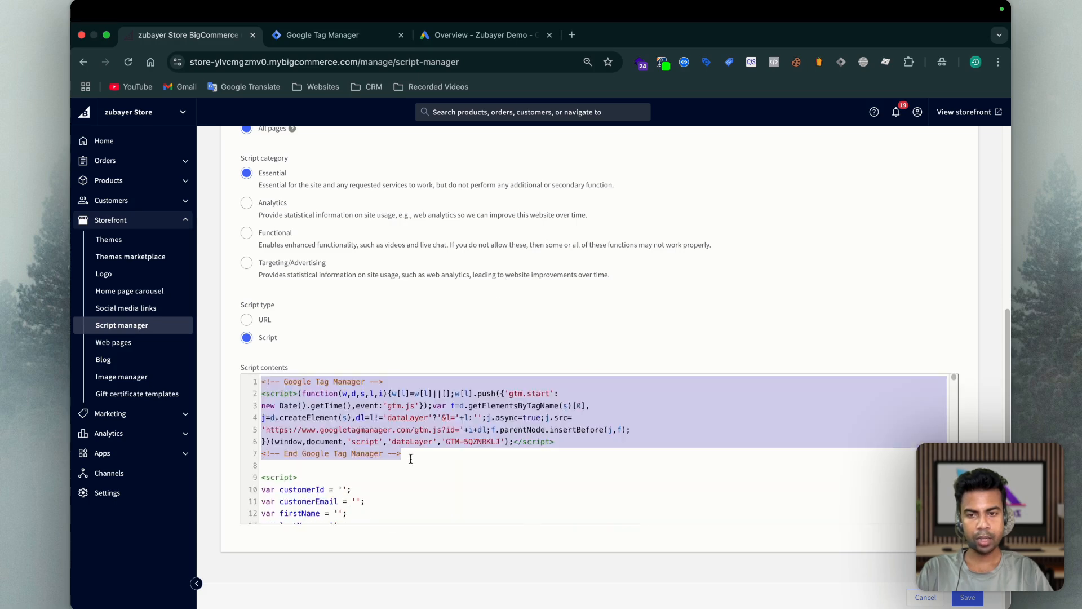
scroll(411, 459, "up", 3)
scroll(510, 288, "down", 3)
left_click_drag(262, 477, 347, 533)
left_click(423, 470)
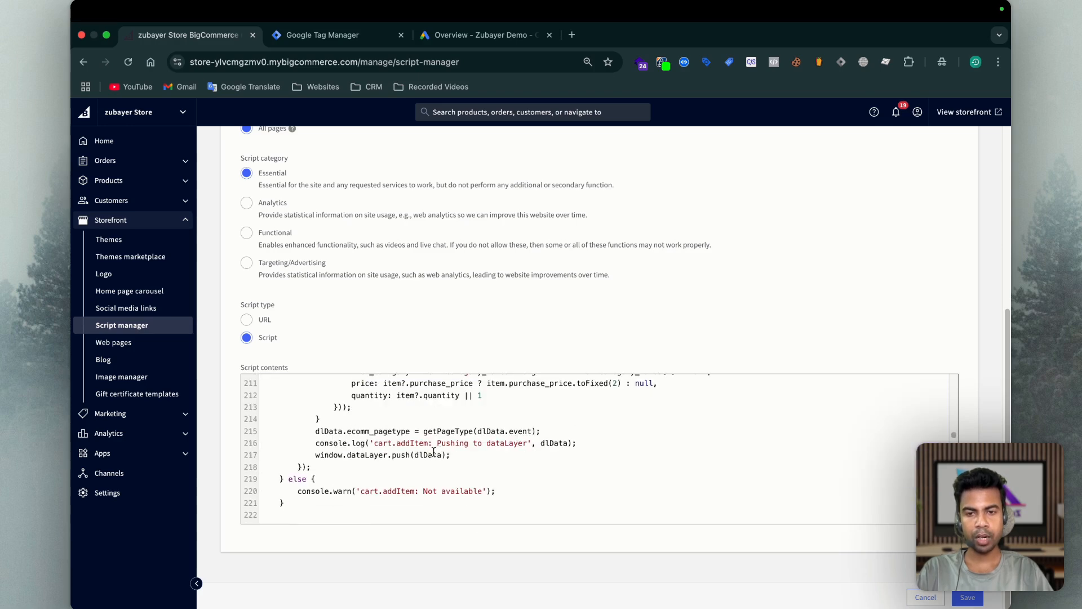
scroll(416, 459, "up", 6)
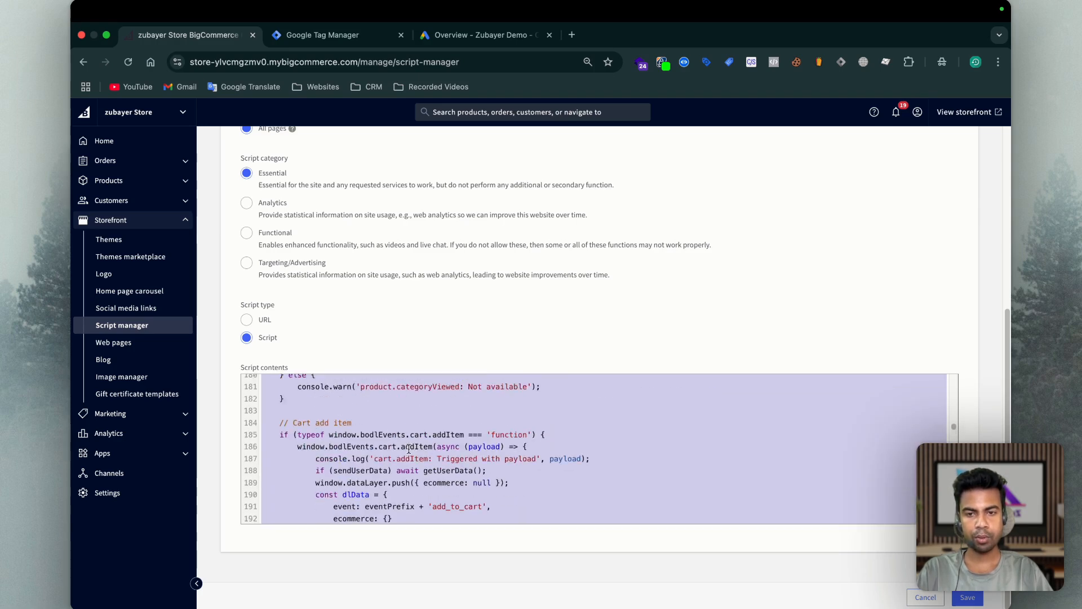
left_click(411, 447)
Set the script's eventPrefix variable to 'zubayer' and save the script
scroll(406, 457, "up", 20)
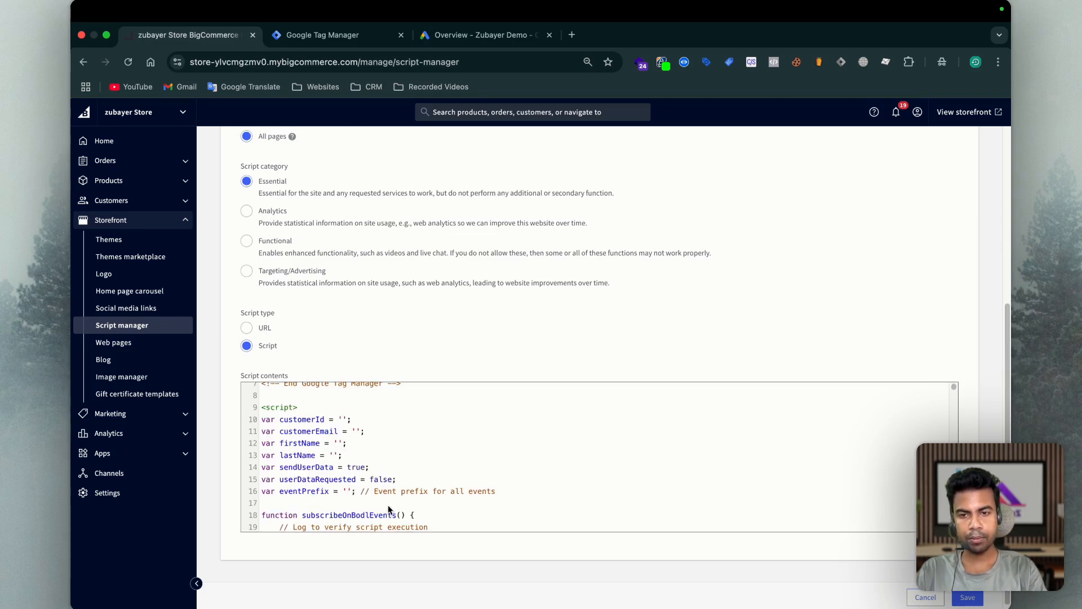
type("zubayer")
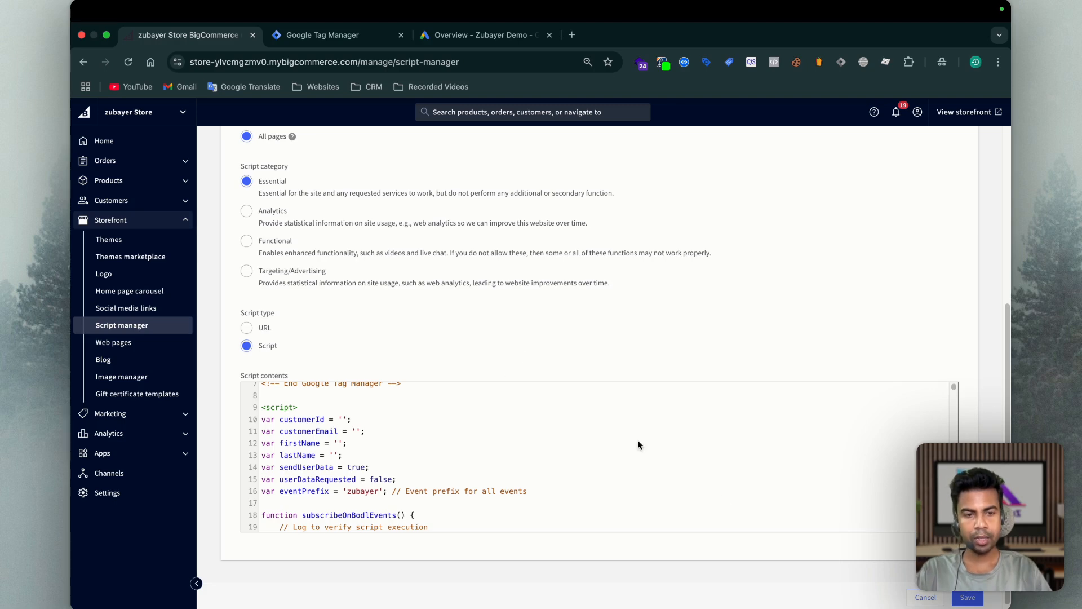
left_click(962, 594)
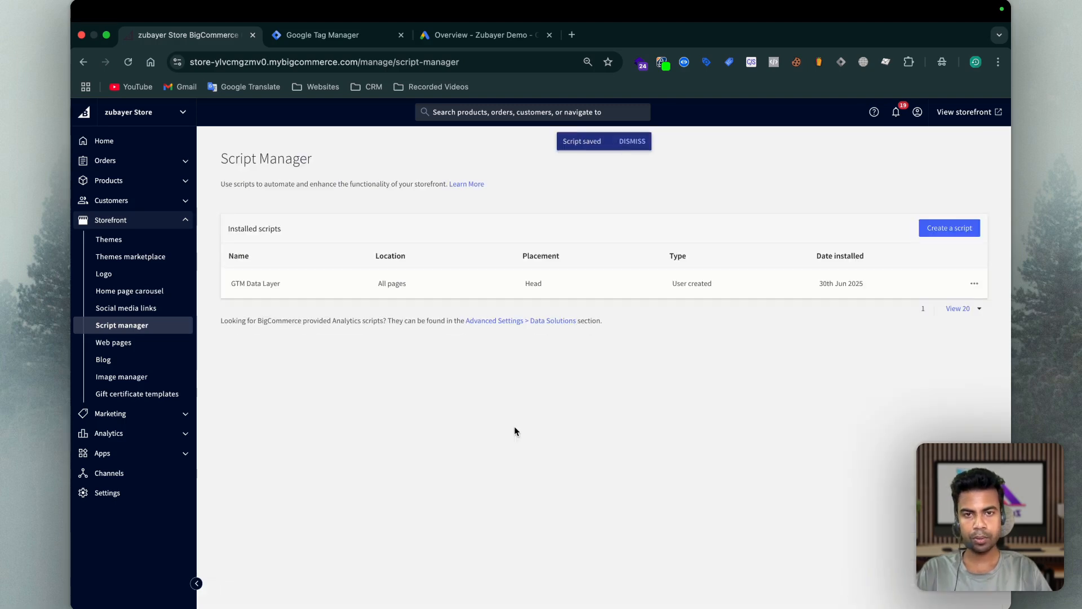
left_click(299, 36)
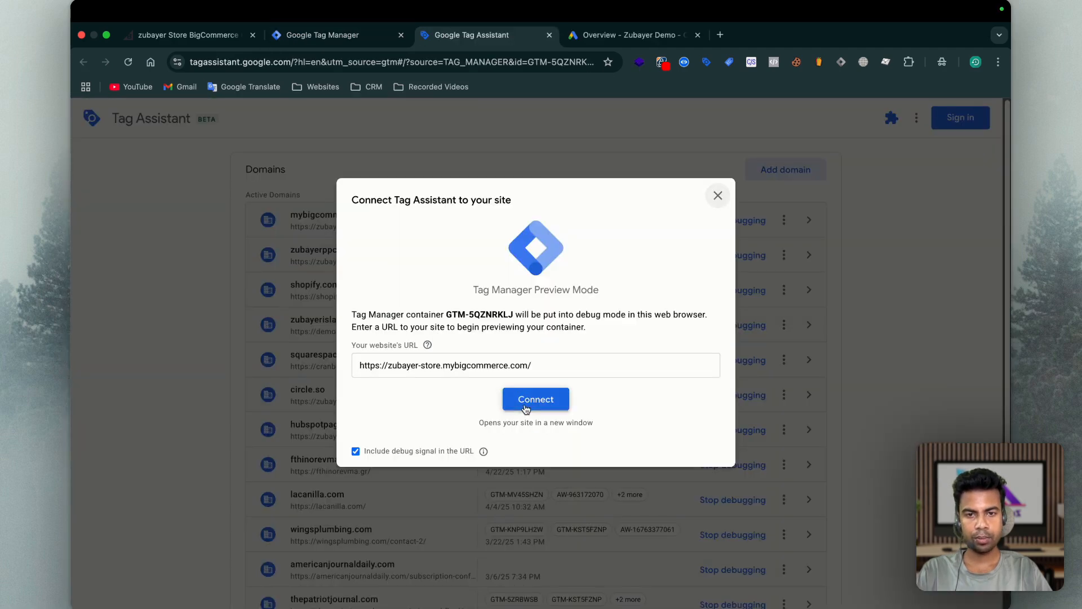
left_click(505, 398)
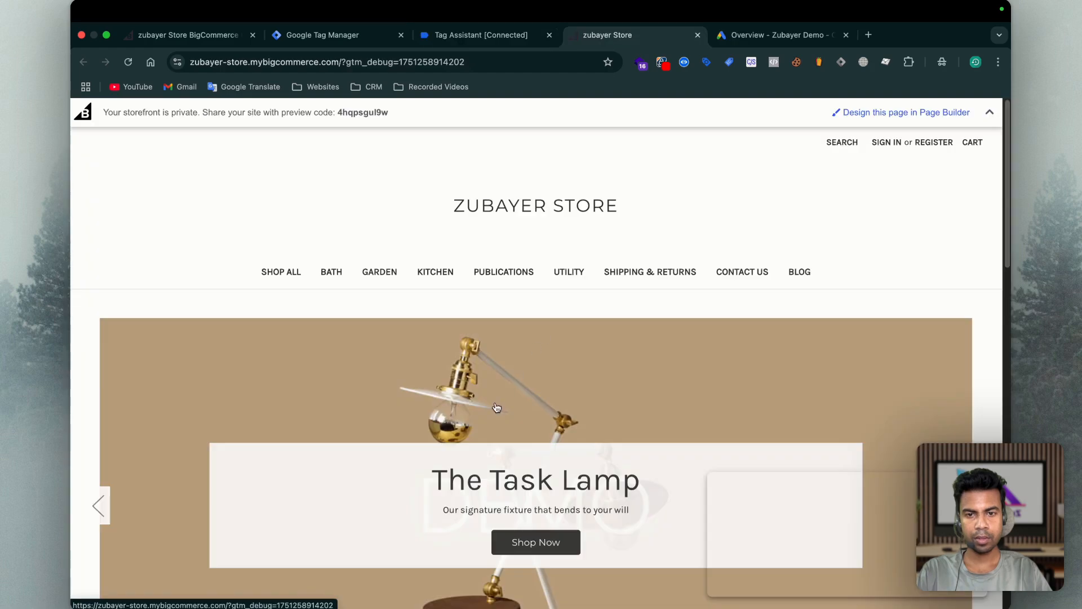
Open the [Sample] Canvas Laundry Cart product from the store's home page and check its item view event in Tag Assistant
scroll(495, 401, "down", 10)
scroll(598, 248, "up", 2)
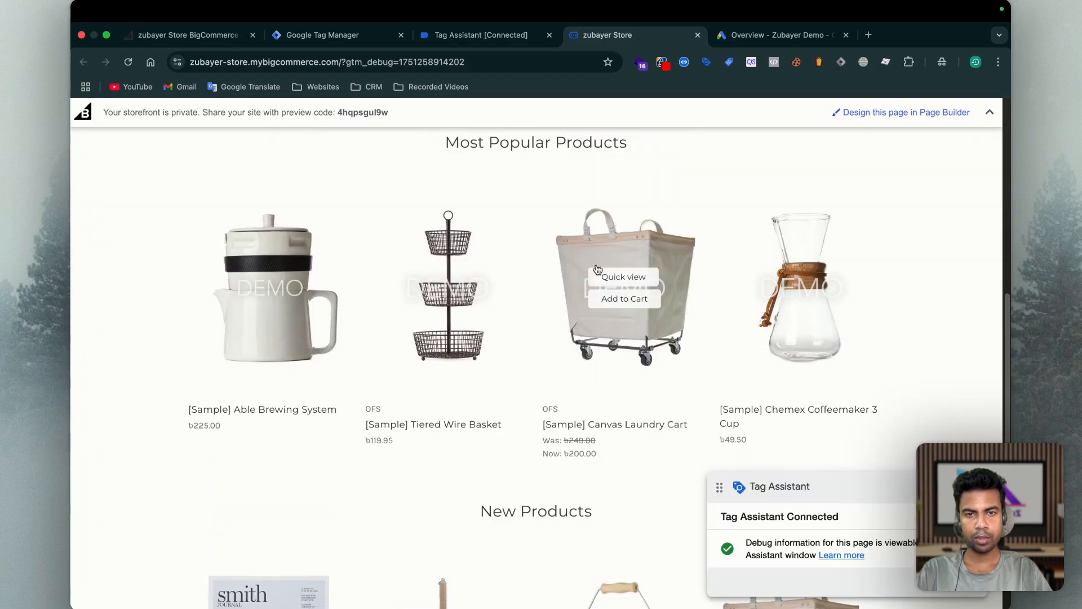
left_click(597, 240)
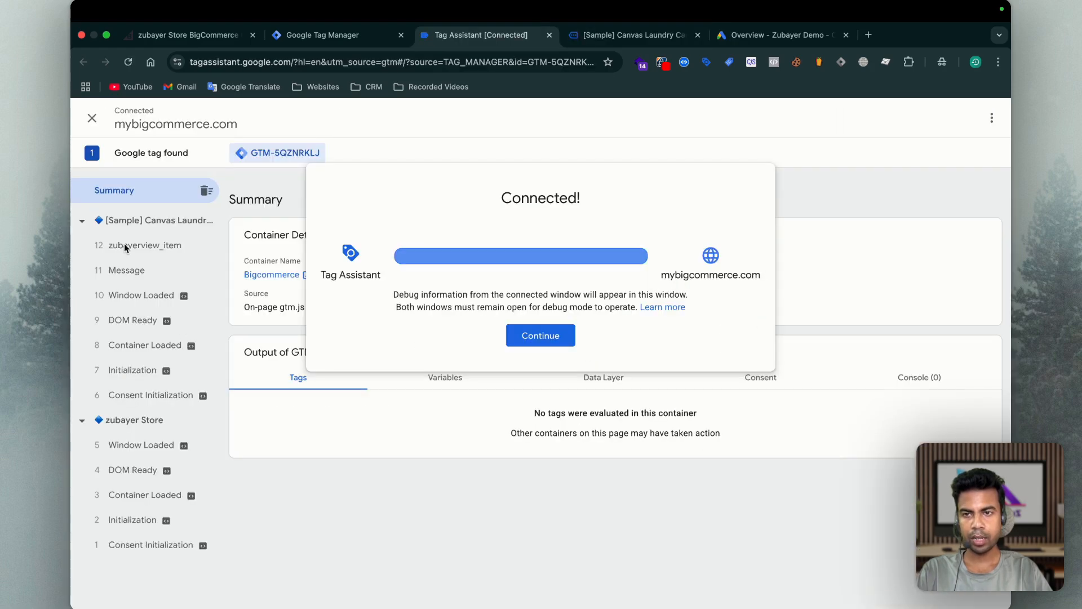
left_click(124, 244)
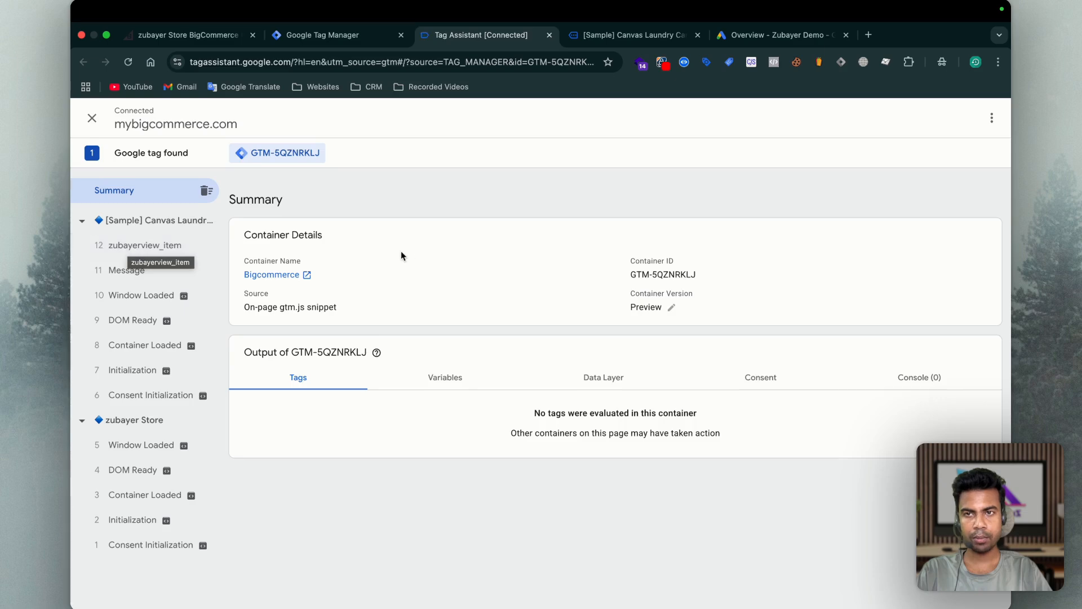
Clear the eventPrefix value in the GTM Data Layer script so it is an empty string, and save the script
left_click(182, 36)
left_click(974, 283)
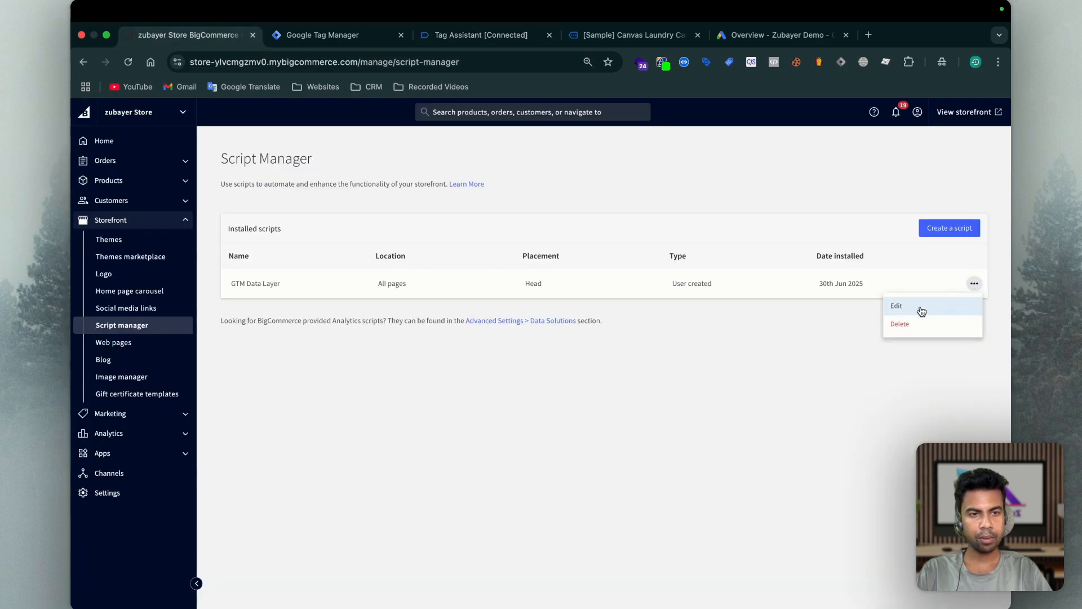
left_click(896, 307)
scroll(488, 378, "down", 5)
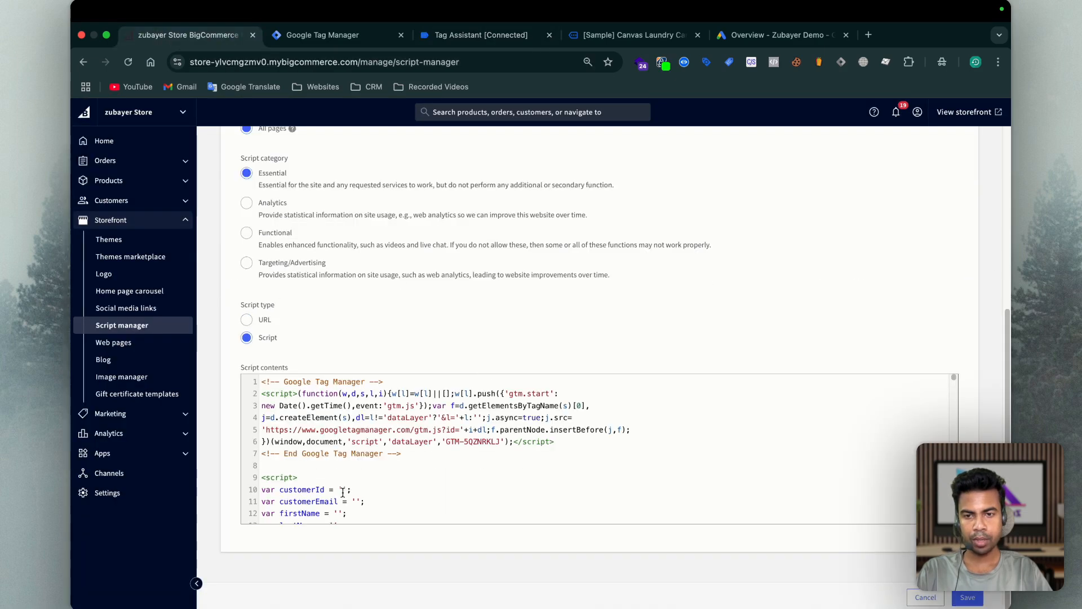
scroll(342, 492, "down", 3)
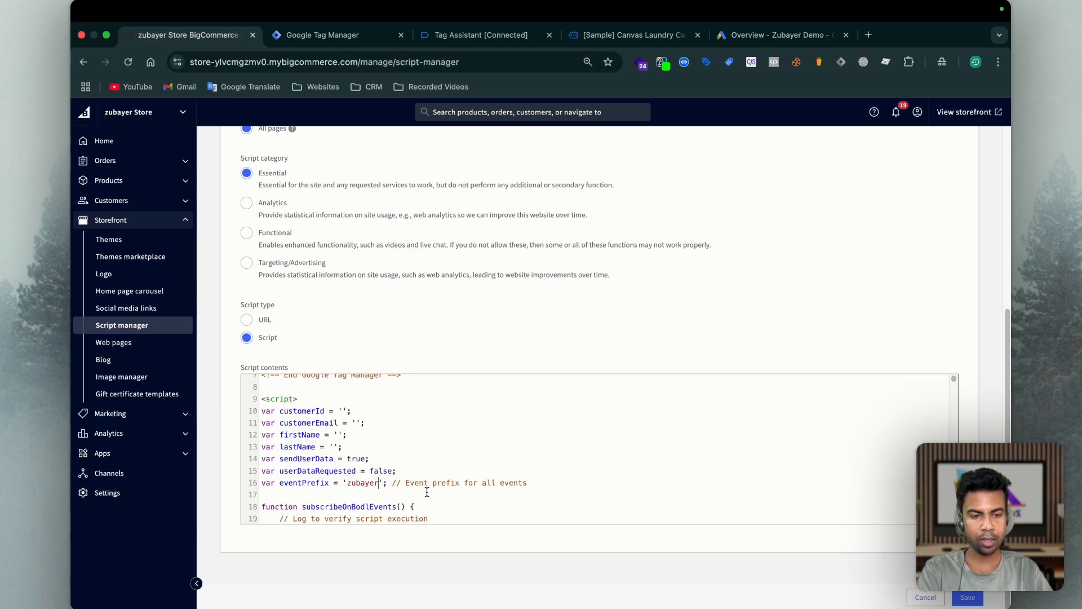
key("BackSpace")
key("BackSpace")
key("BackSpace")
key("BackSpace")
key("BackSpace")
key("BackSpace")
key("BackSpace")
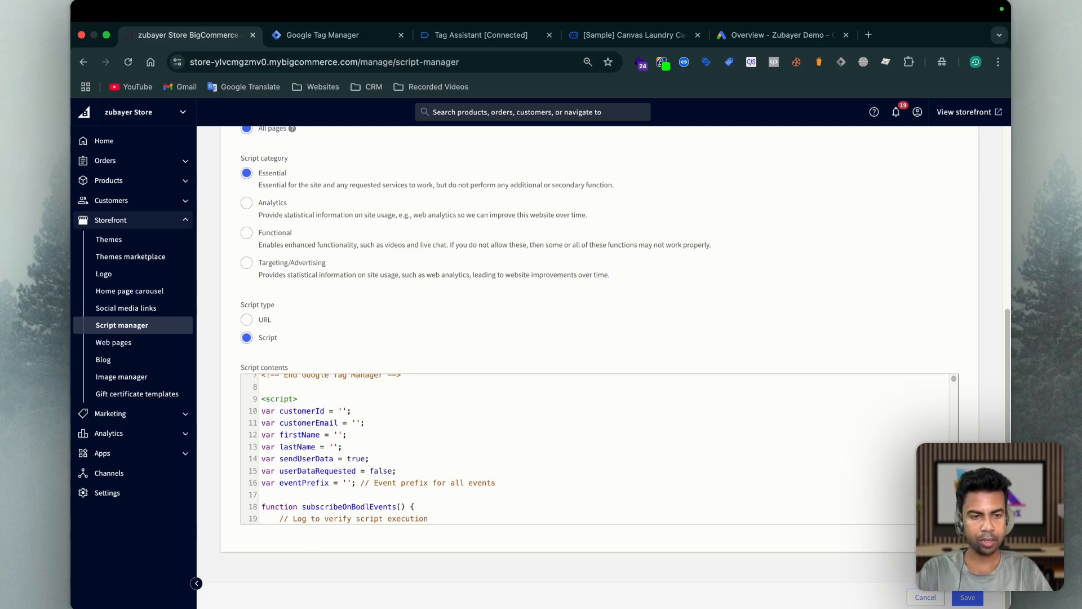
left_click(967, 597)
Reload the Canvas Laundry Cart product page and check the event names in Tag Assistant
left_click(586, 40)
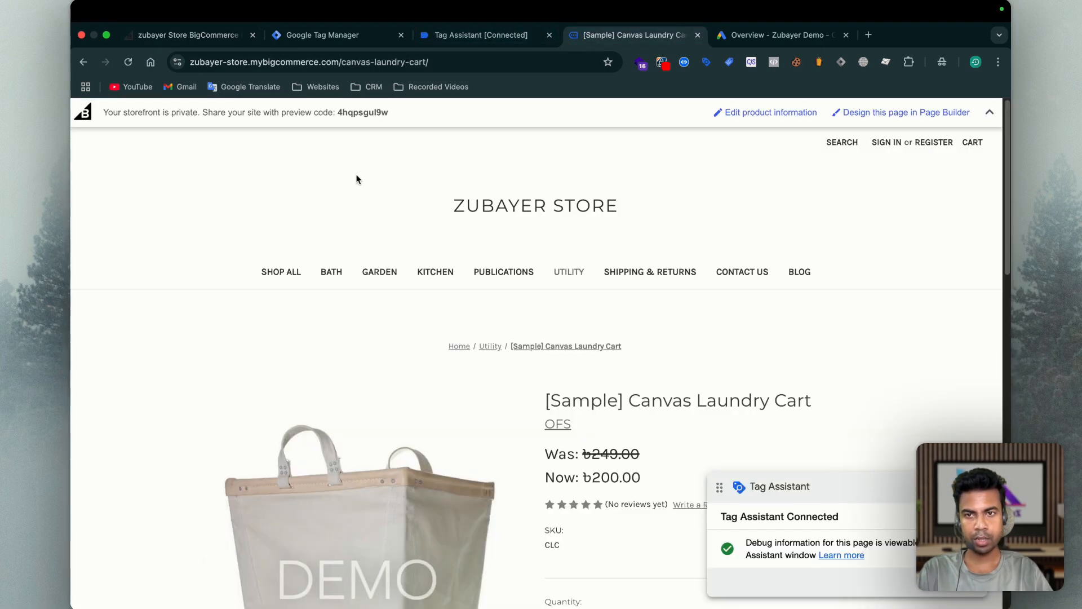
left_click(128, 61)
left_click(481, 35)
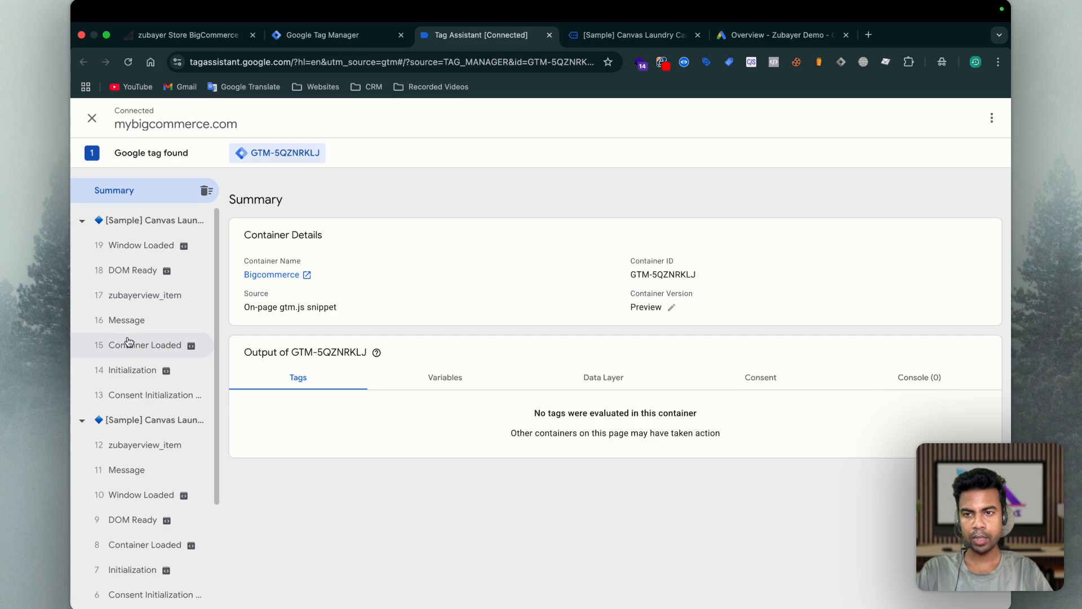
Open the [Sample] Utility Caddy product from the Shop All category and inspect its view_item event in Tag Assistant
left_click(620, 35)
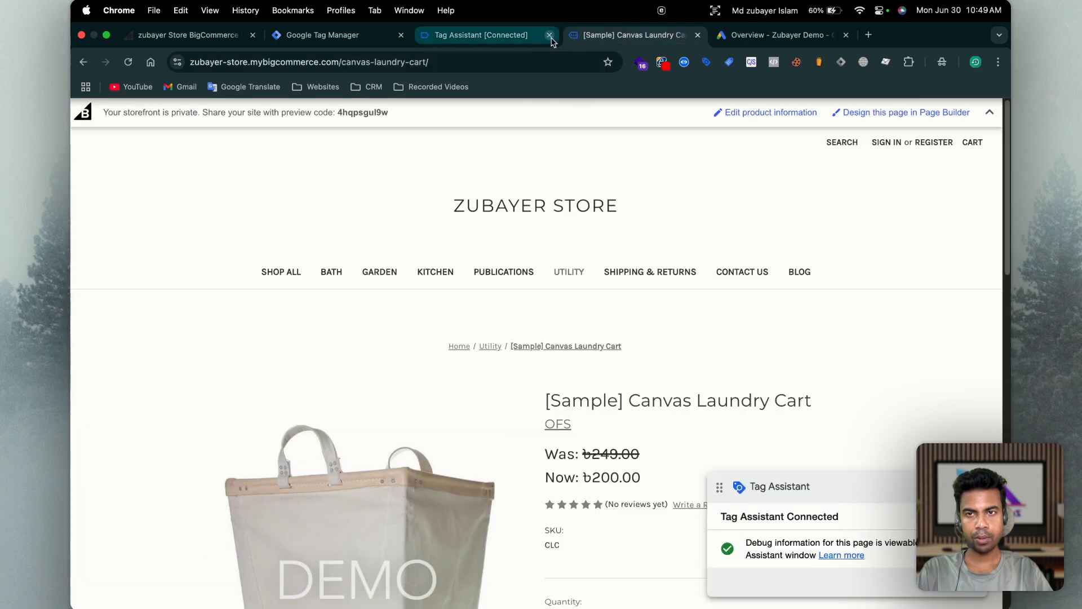
left_click(205, 40)
left_click(626, 36)
scroll(542, 321, "down", 4)
scroll(542, 320, "up", 4)
left_click(293, 270)
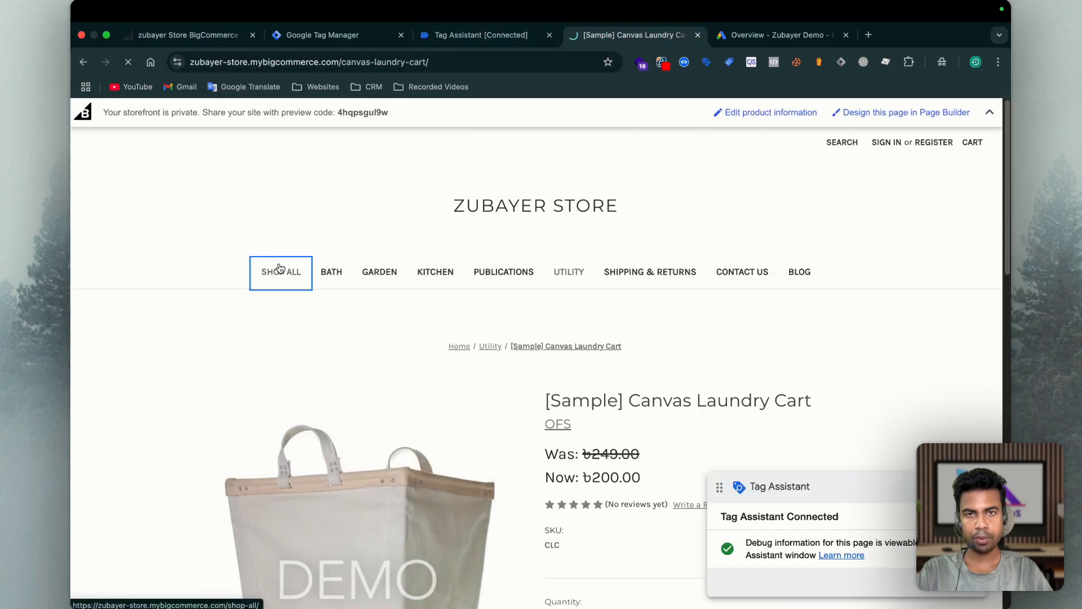
scroll(546, 285, "down", 8)
left_click(815, 175)
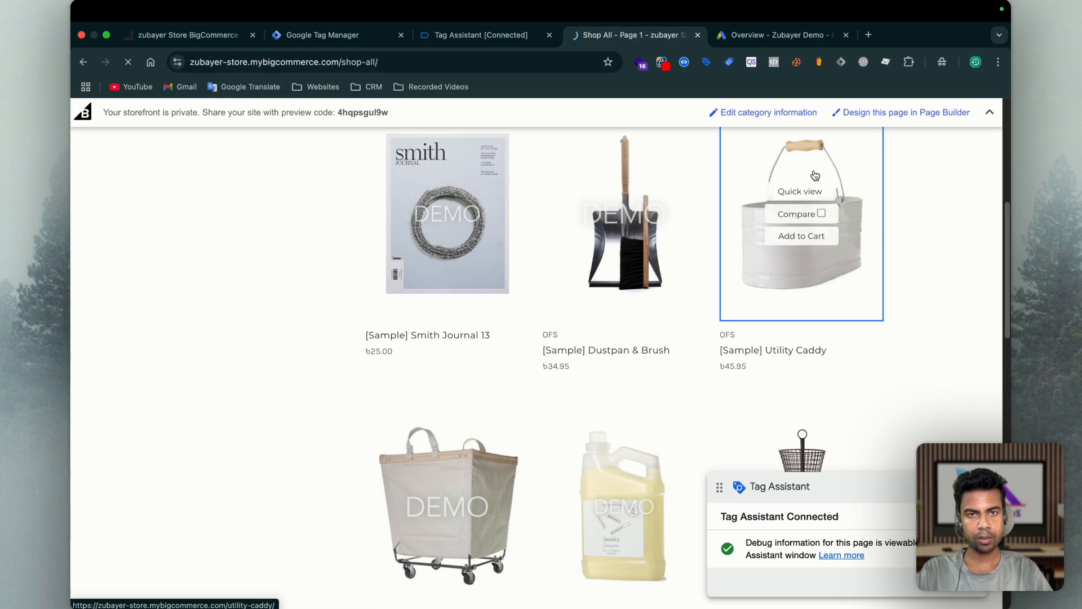
left_click(482, 35)
left_click(128, 245)
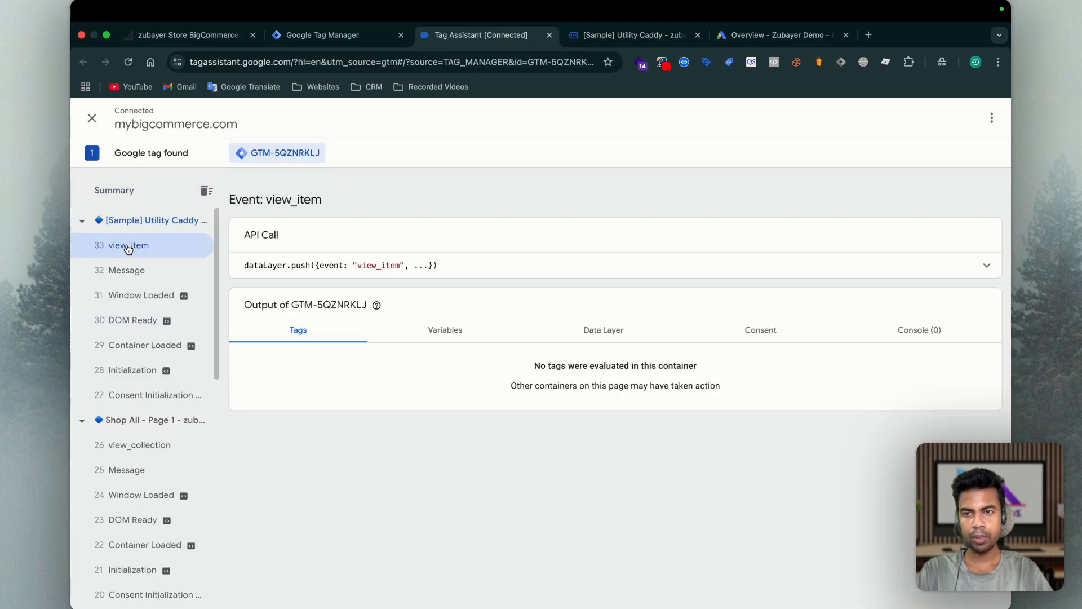
Add one [Sample] Utility Caddy to the cart and proceed from the cart page to checkout
left_click(596, 37)
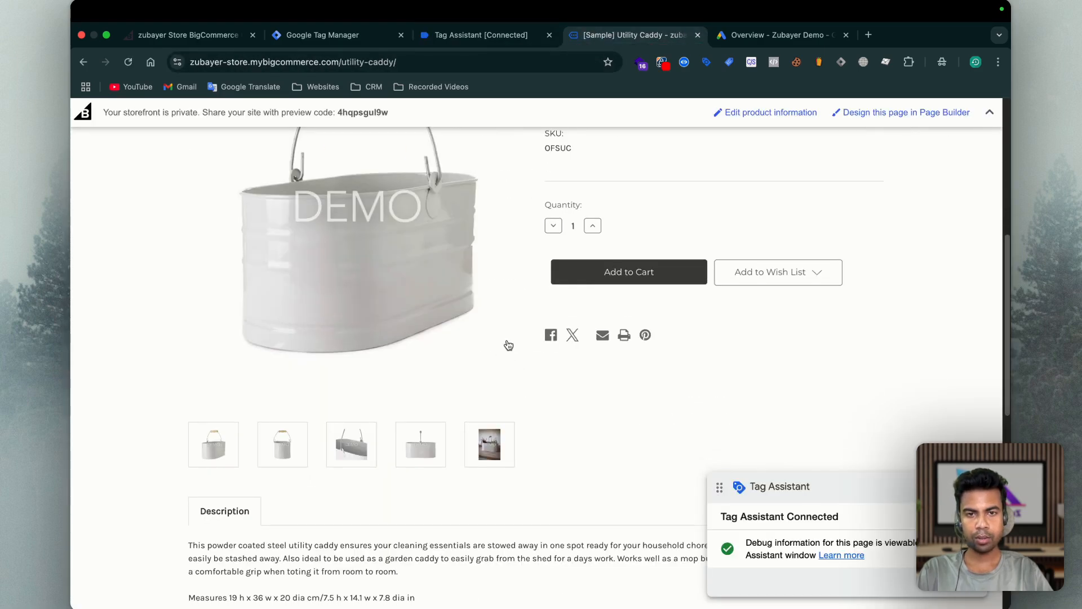
left_click(606, 274)
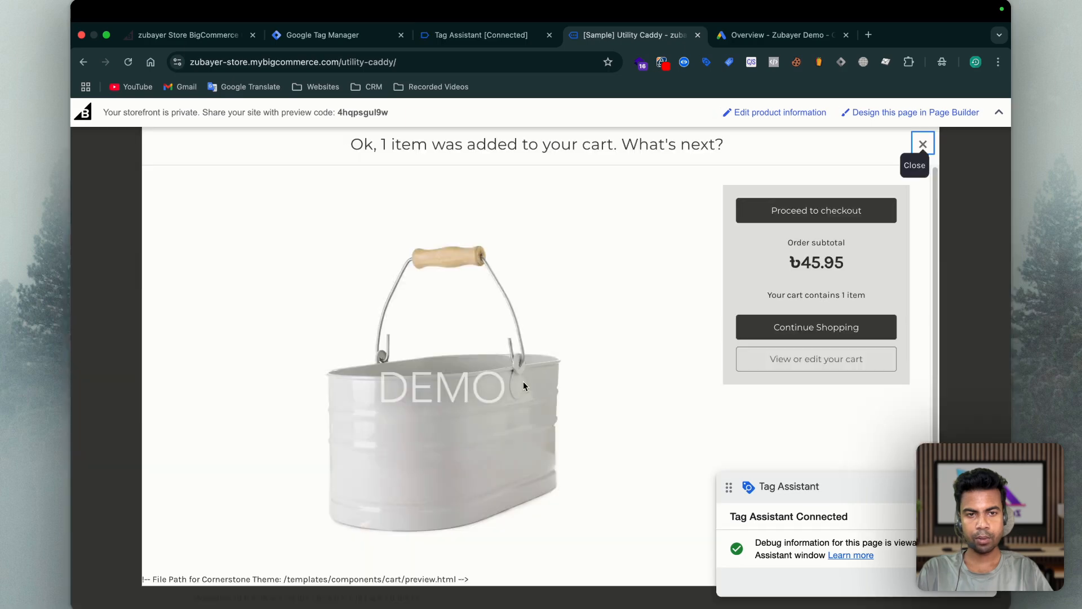
left_click(792, 364)
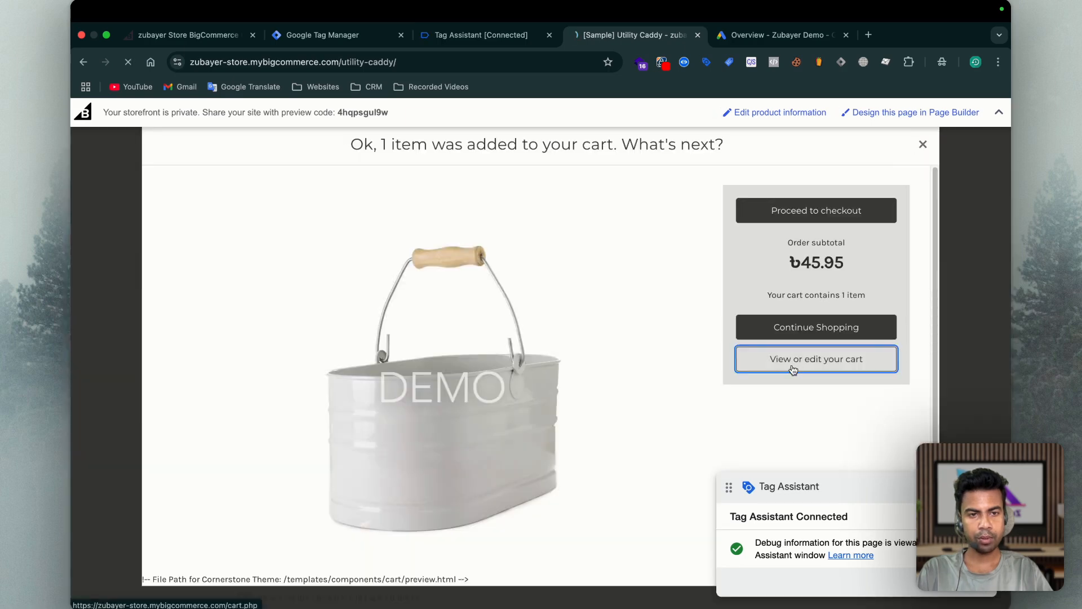
scroll(540, 360, "down", 5)
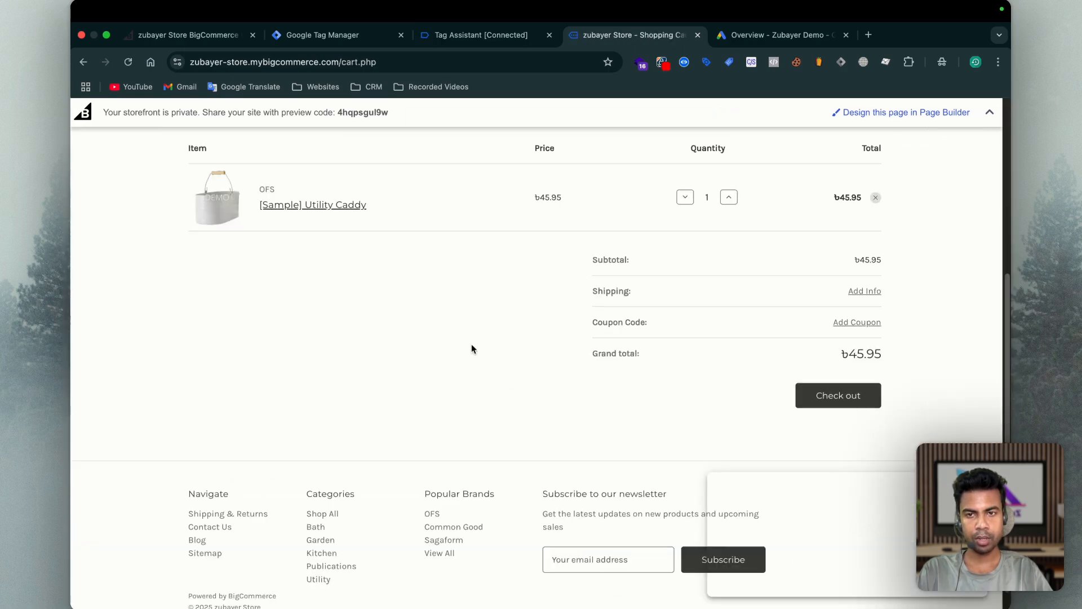
left_click(838, 395)
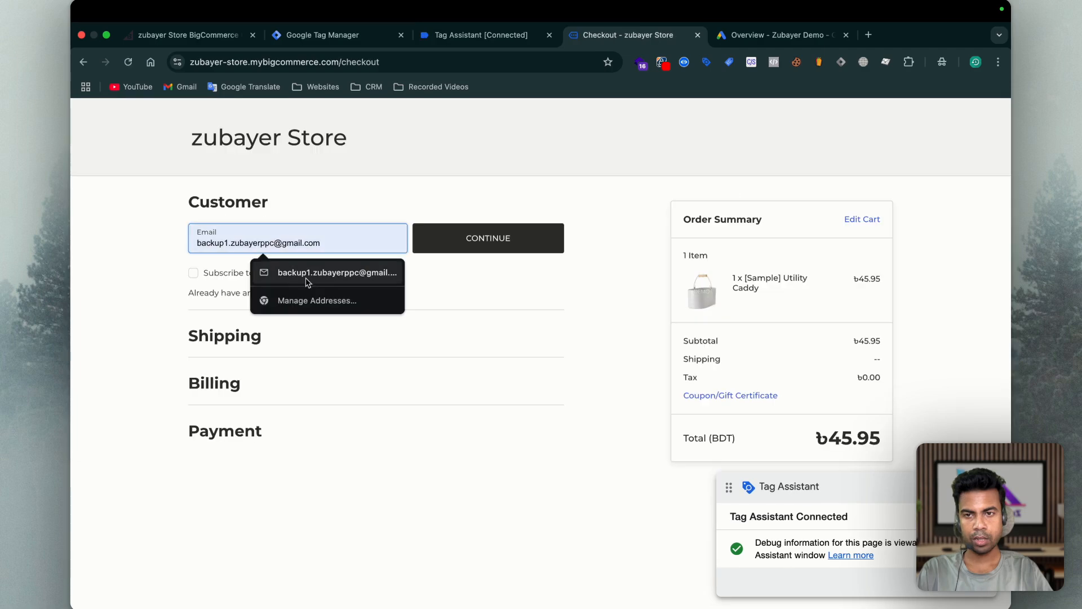
Fill in the customer's saved e-mail at checkout and apply the coupon code test to the order
left_click(316, 274)
left_click(712, 398)
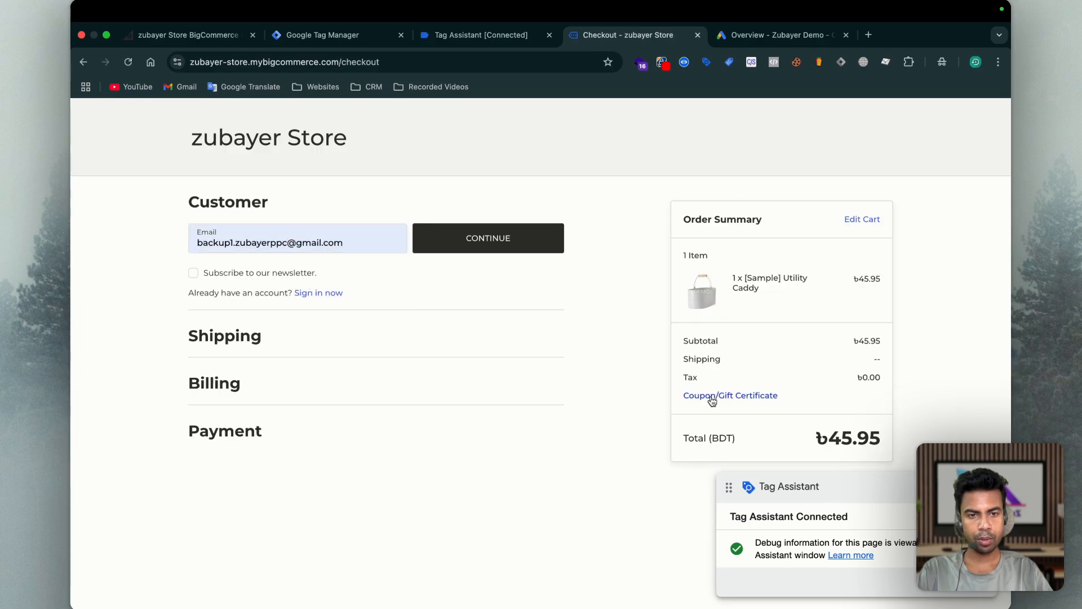
type("test")
key("Return")
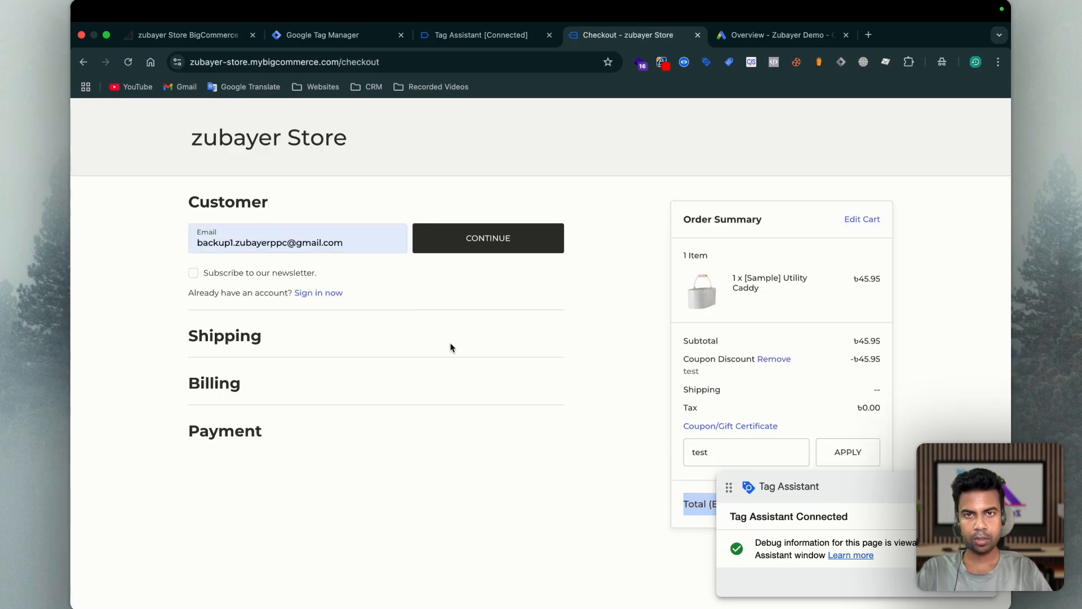
Continue past the shipping details with the saved address and free shipping, and place the test order
scroll(451, 325, "down", 5)
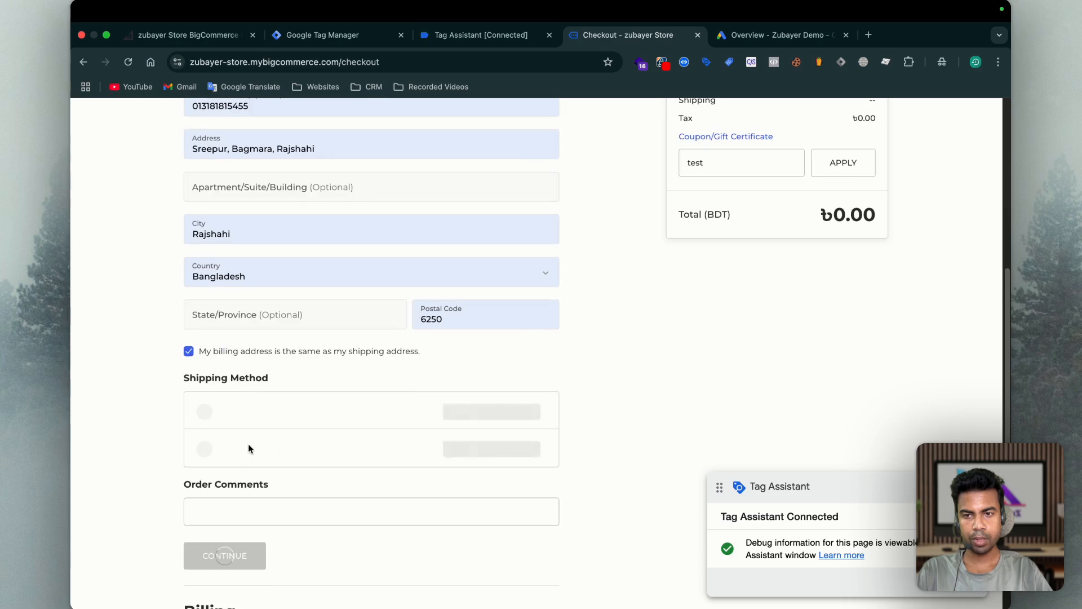
scroll(282, 438, "down", 2)
left_click(231, 480)
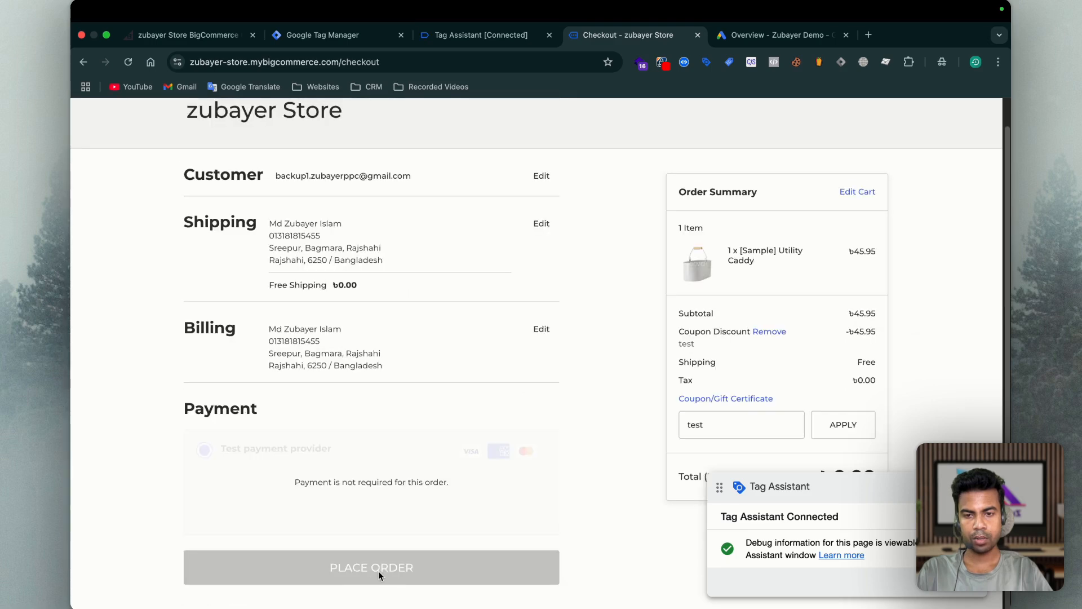
left_click(425, 556)
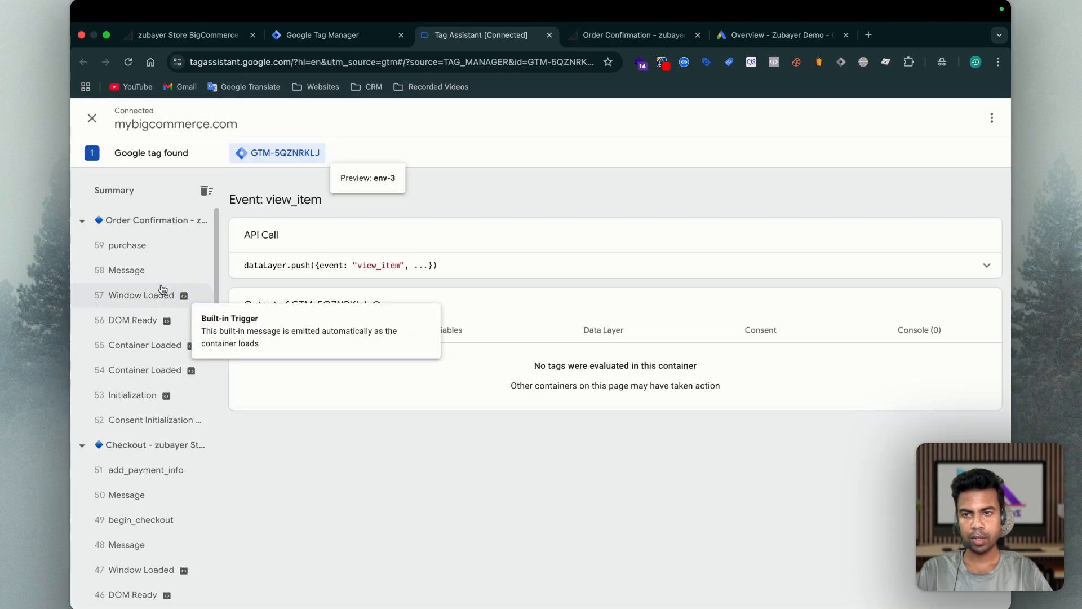
Inspect the purchase event's data layer in Tag Assistant, checking its user_data, order-level ecommerce fields and items array
left_click(136, 245)
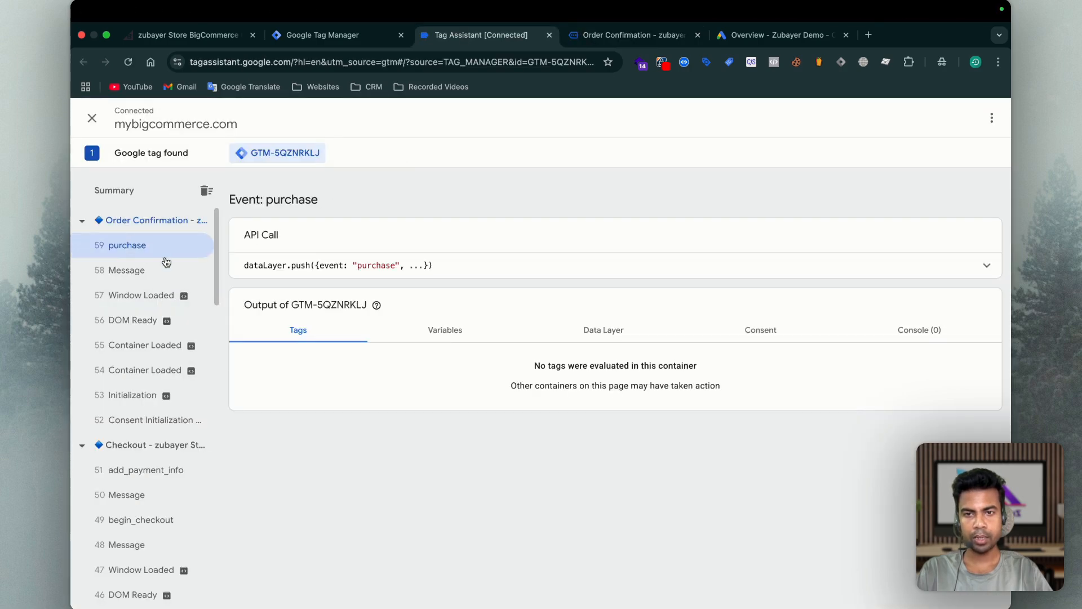
left_click(619, 340)
scroll(313, 395, "down", 5)
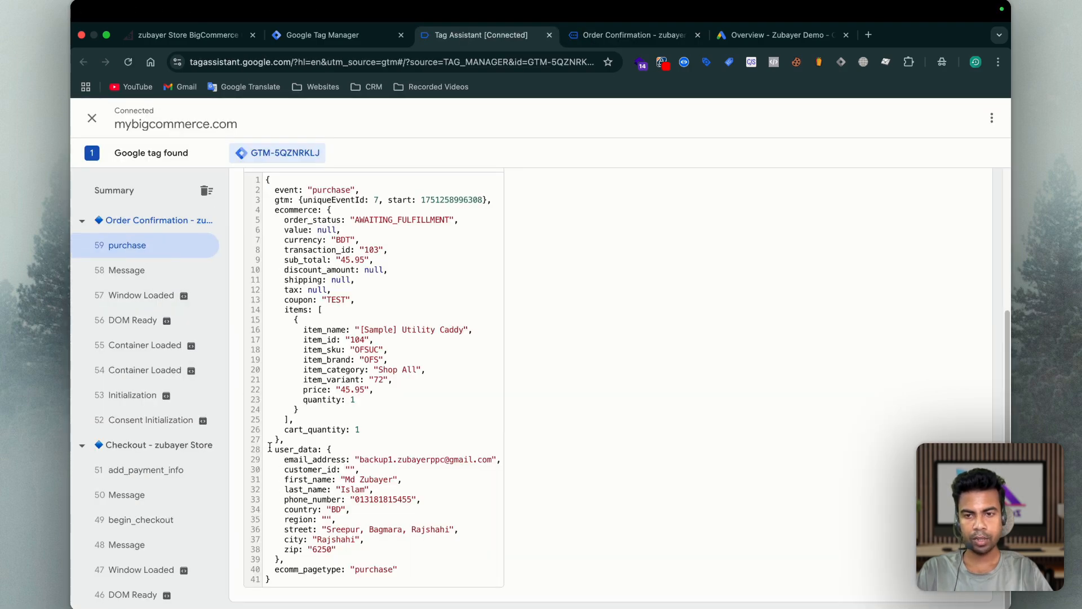
left_click_drag(274, 447, 336, 550)
left_click(287, 302)
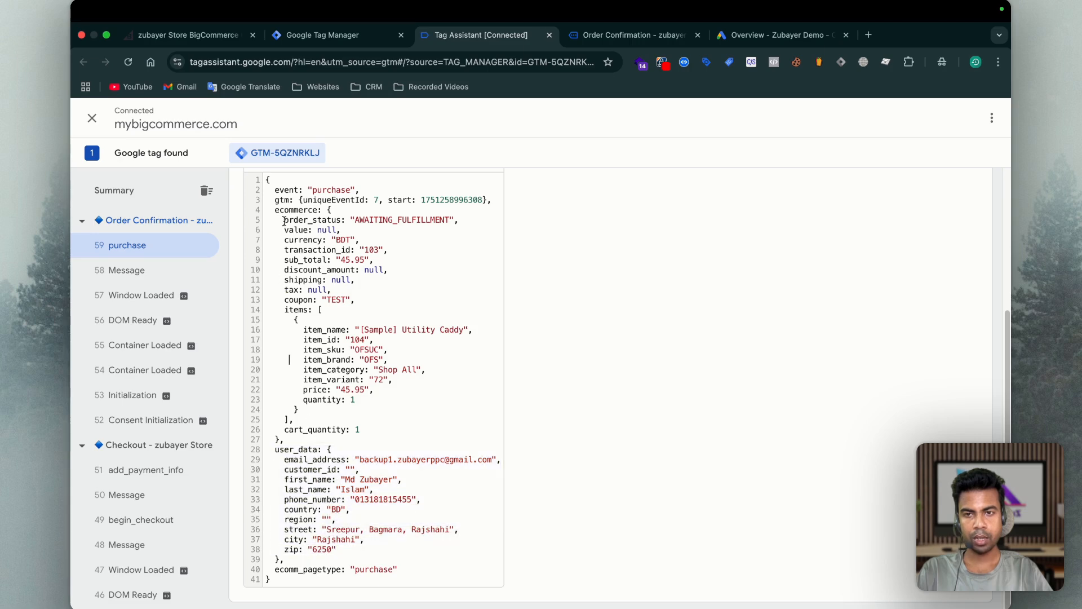
left_click_drag(284, 221, 312, 291)
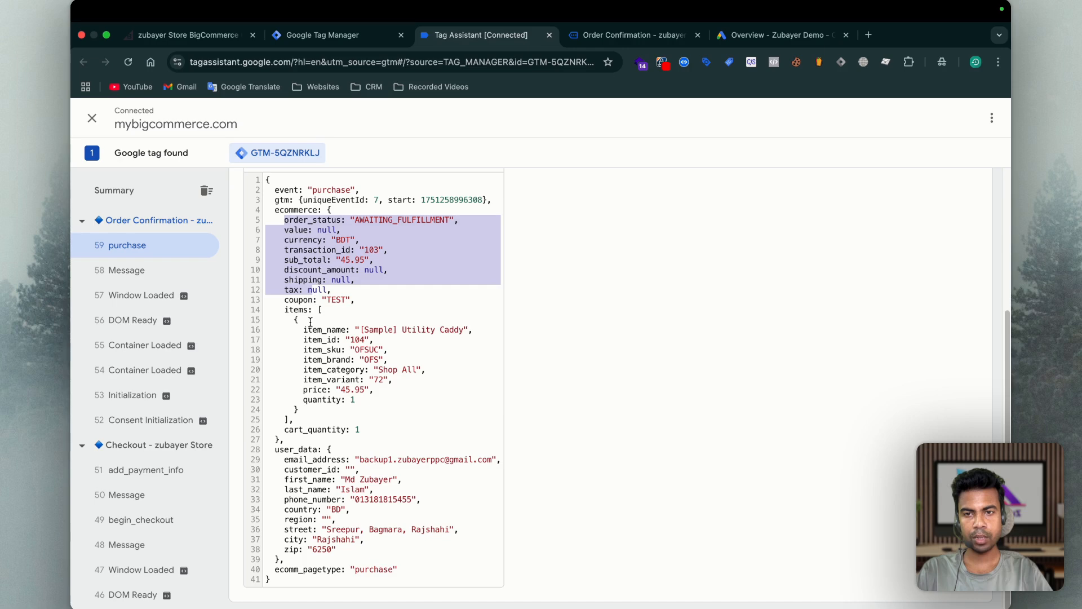
left_click(304, 302)
left_click_drag(284, 314, 361, 396)
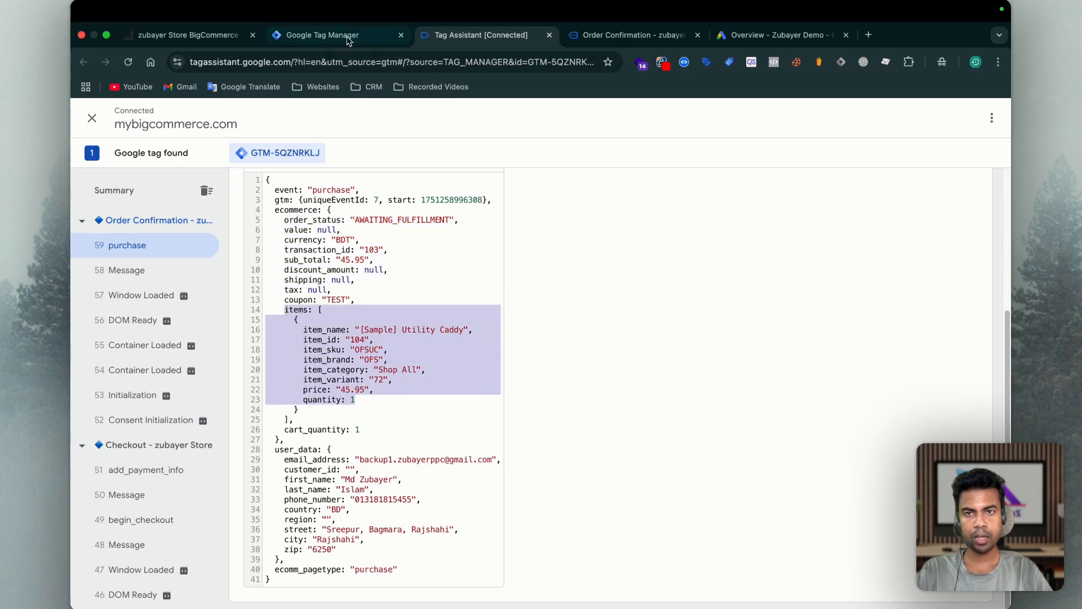
Review the data layer of the add_payment_info, begin_checkout, view_cart, add_to_cart and view_item events in Tag Assistant
scroll(154, 346, "down", 3)
left_click(130, 306)
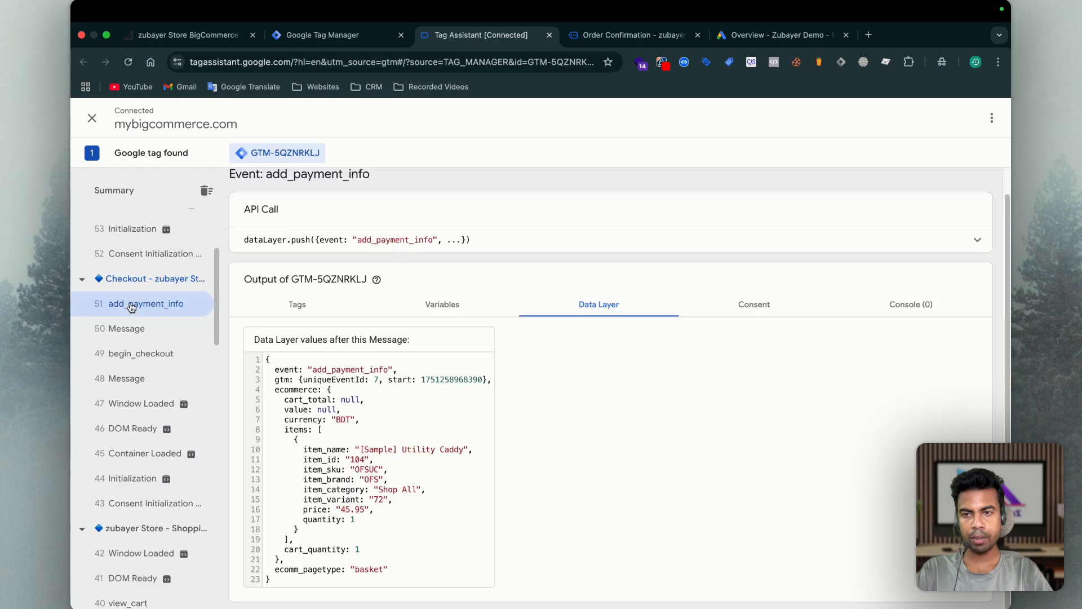
left_click(143, 352)
scroll(138, 417, "down", 3)
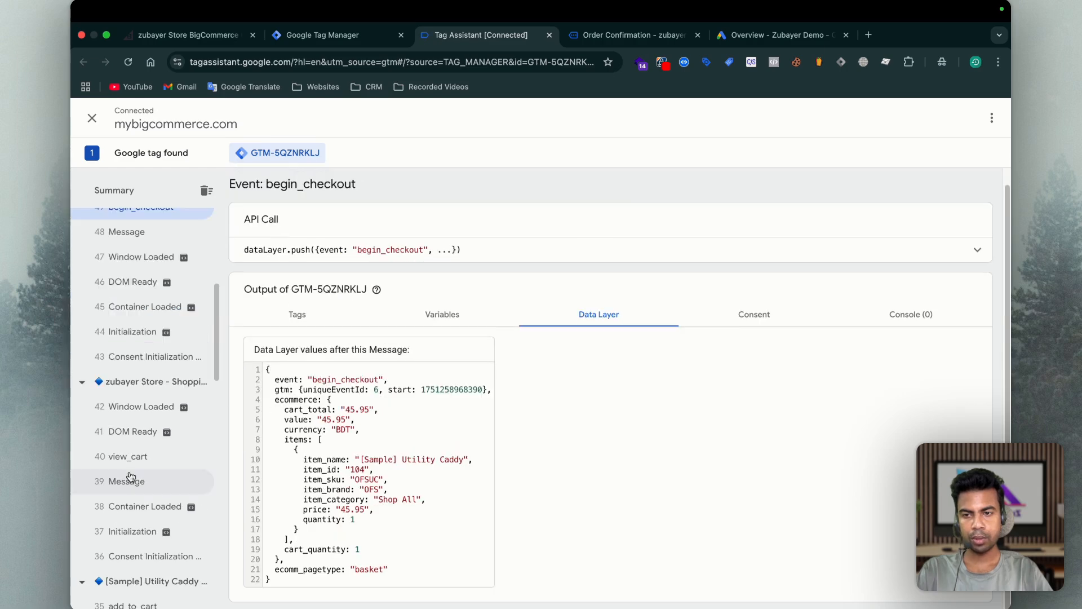
left_click(120, 453)
scroll(147, 451, "down", 4)
left_click(135, 389)
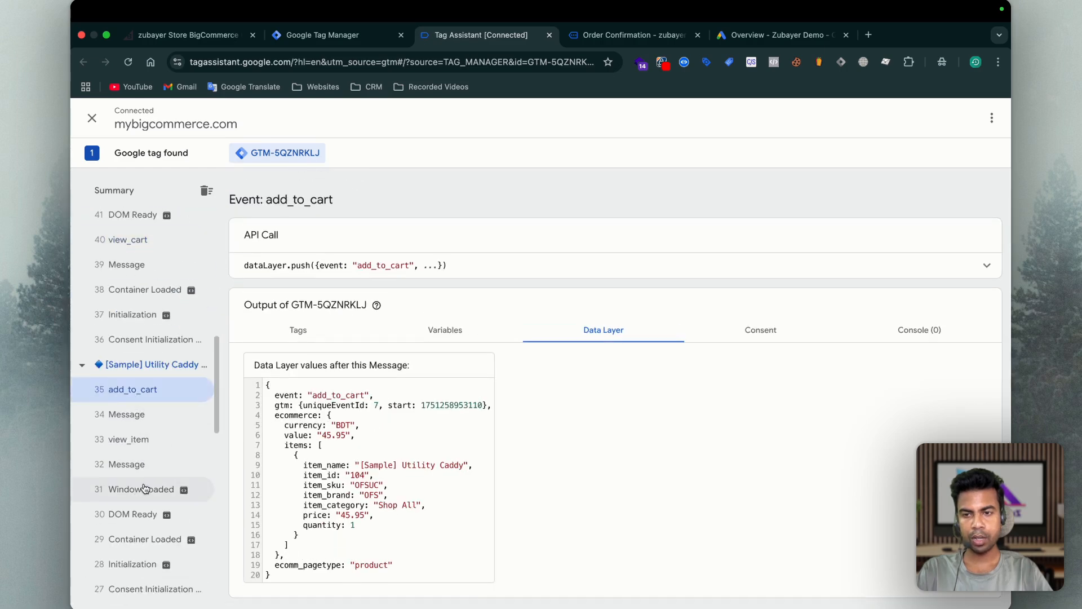
scroll(148, 451, "down", 1)
left_click(136, 418)
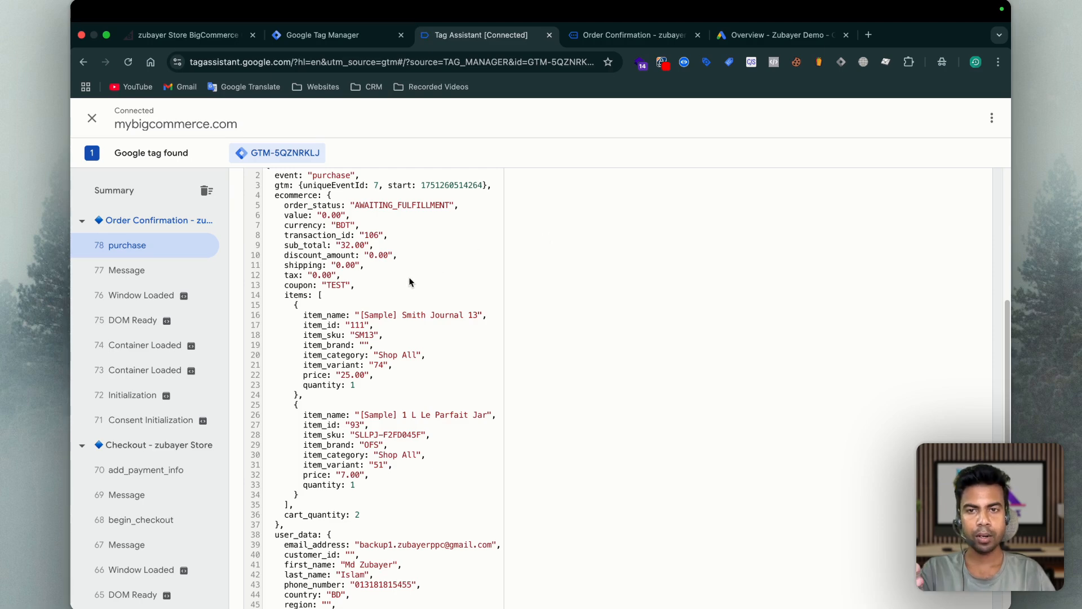
Examine the two-item order's purchase data layer, picking out the value, currency and transaction_id fields
scroll(400, 350, "down", 3)
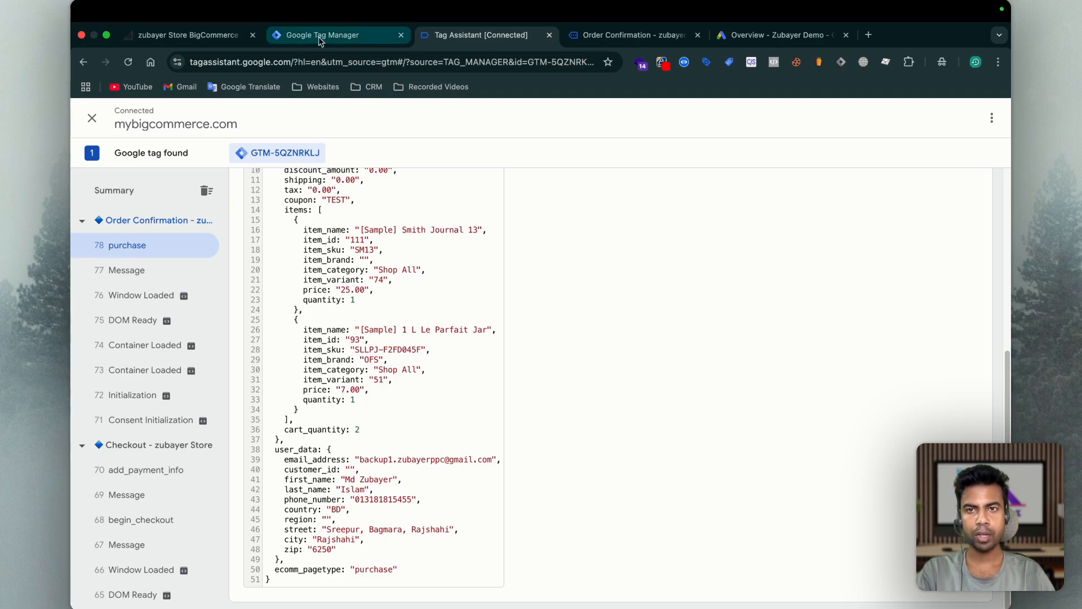
scroll(338, 394, "up", 5)
scroll(349, 372, "down", 1)
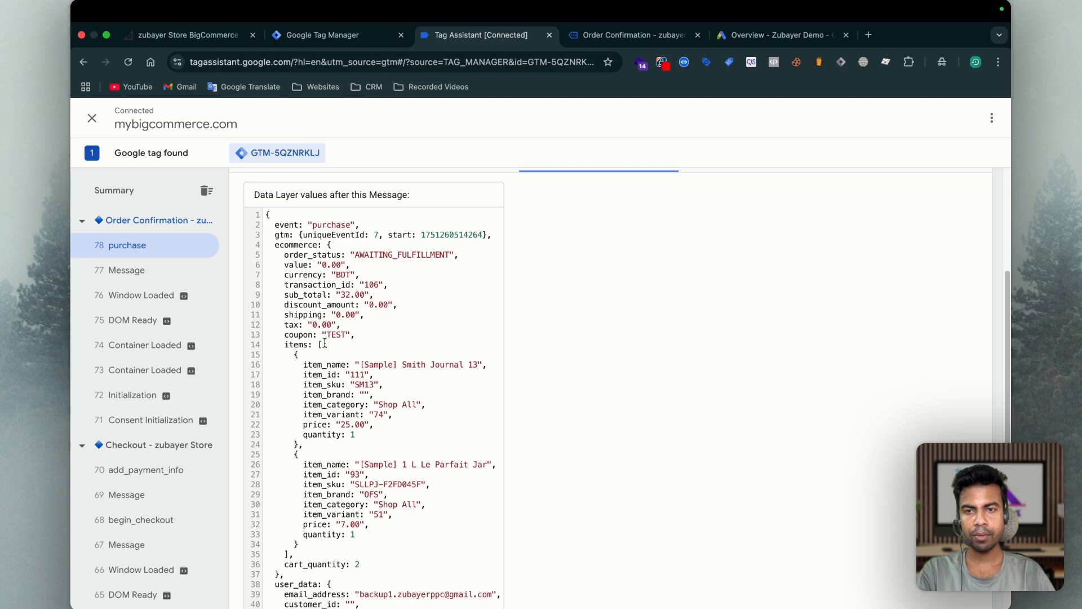
triple_click(298, 267)
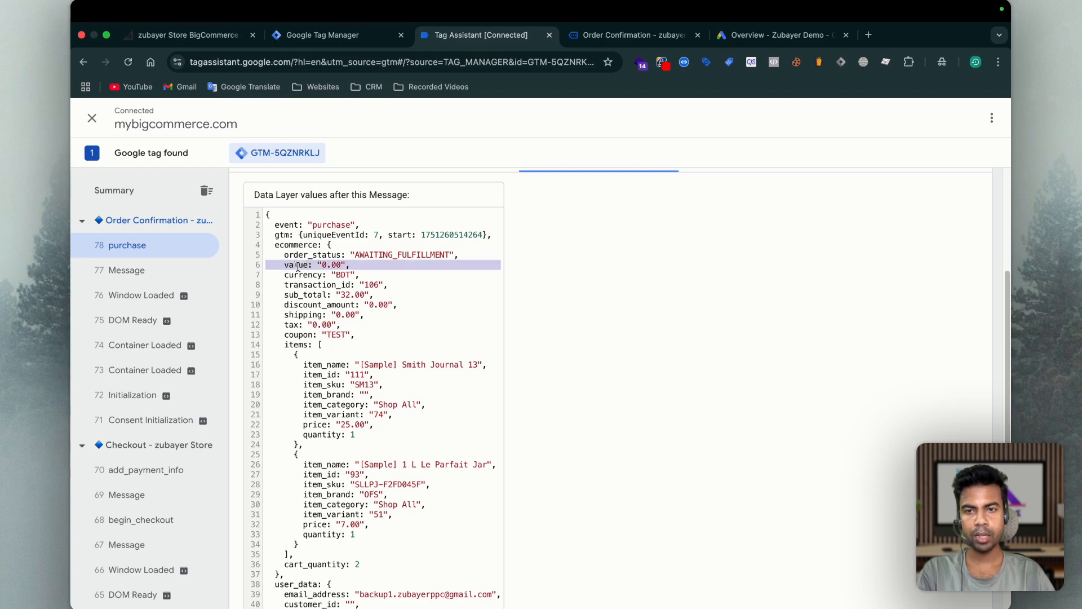
double_click(299, 275)
double_click(299, 284)
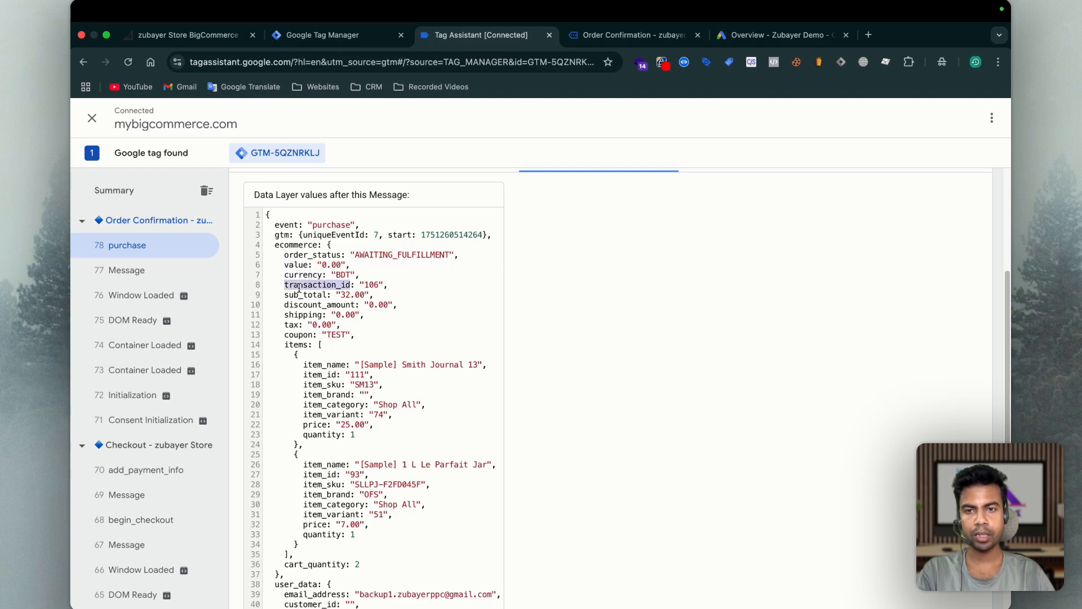
Expand the purchase event in datalayer checker on the order confirmation page and copy the key ecommerce.value
left_click(583, 37)
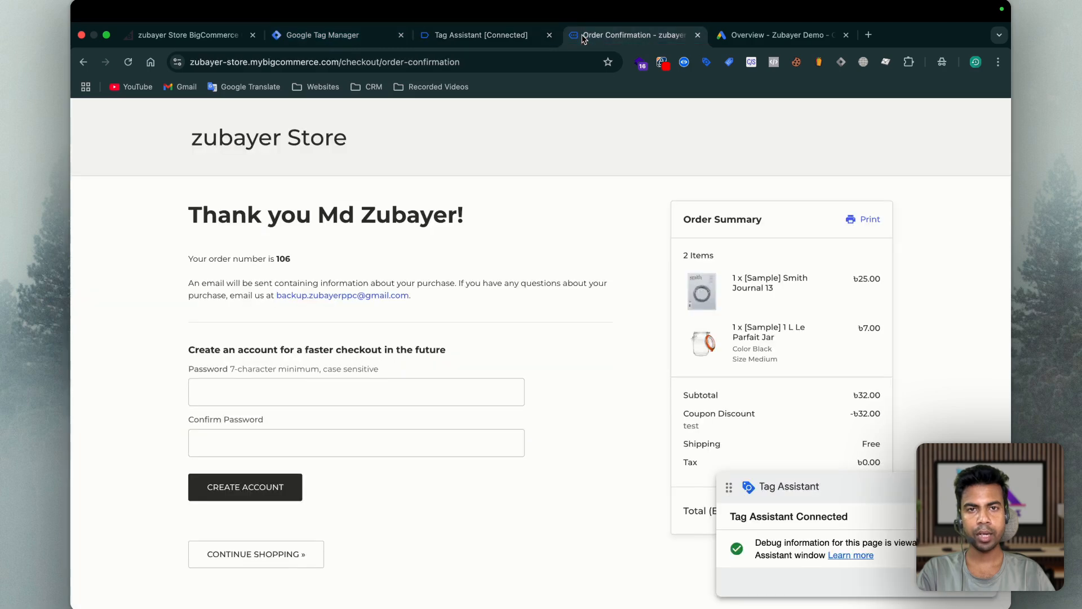
left_click(684, 62)
left_click(406, 174)
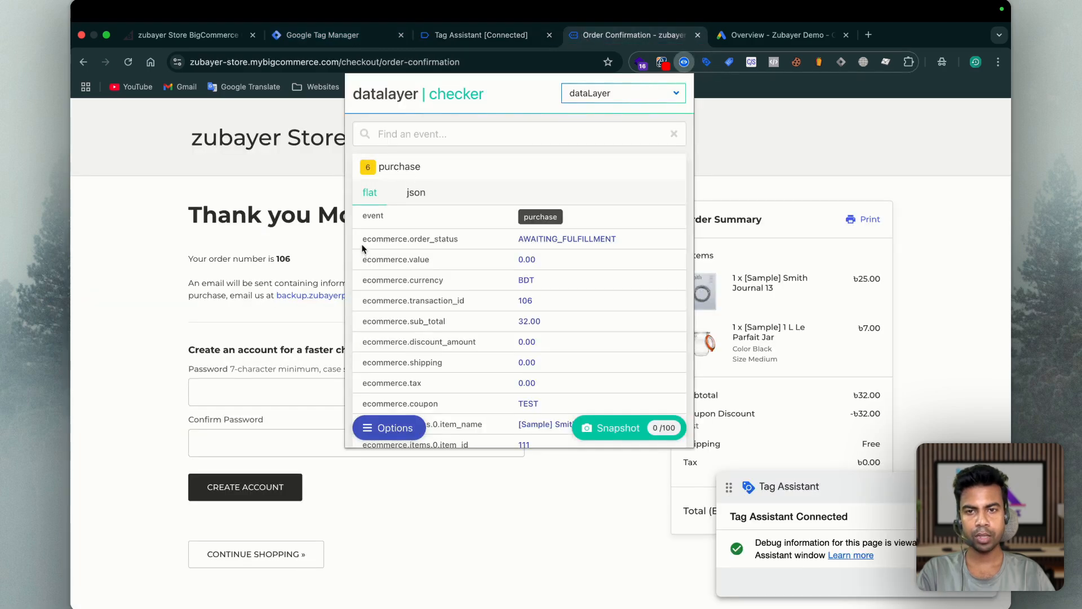
left_click_drag(364, 258, 434, 260)
key("super+c")
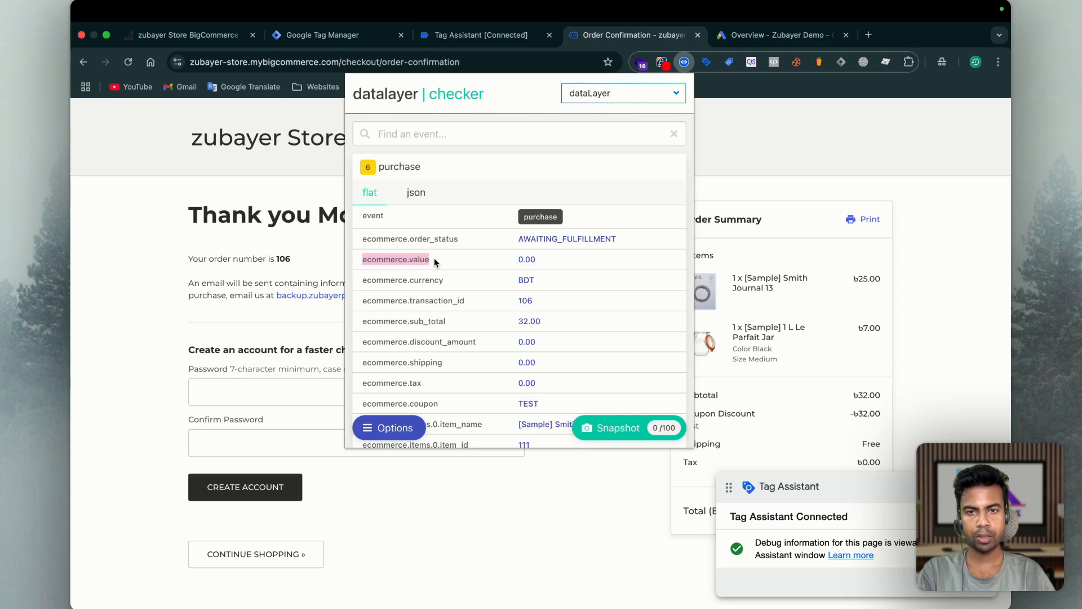
Create and save a Data Layer Variable named Value in Google Tag Manager with the variable name ecommerce.value
left_click(323, 35)
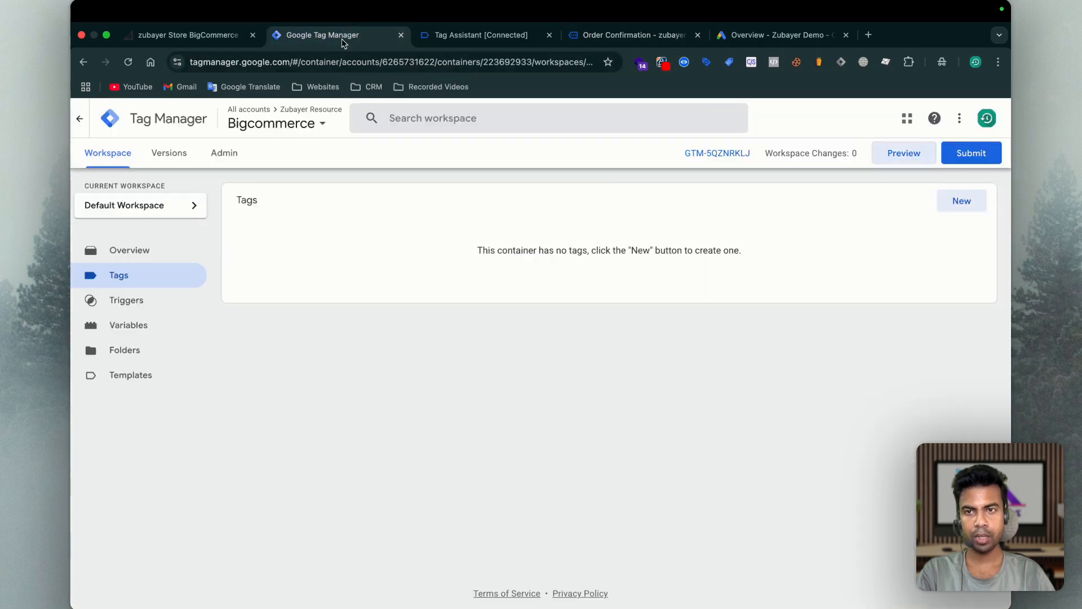
left_click(125, 329)
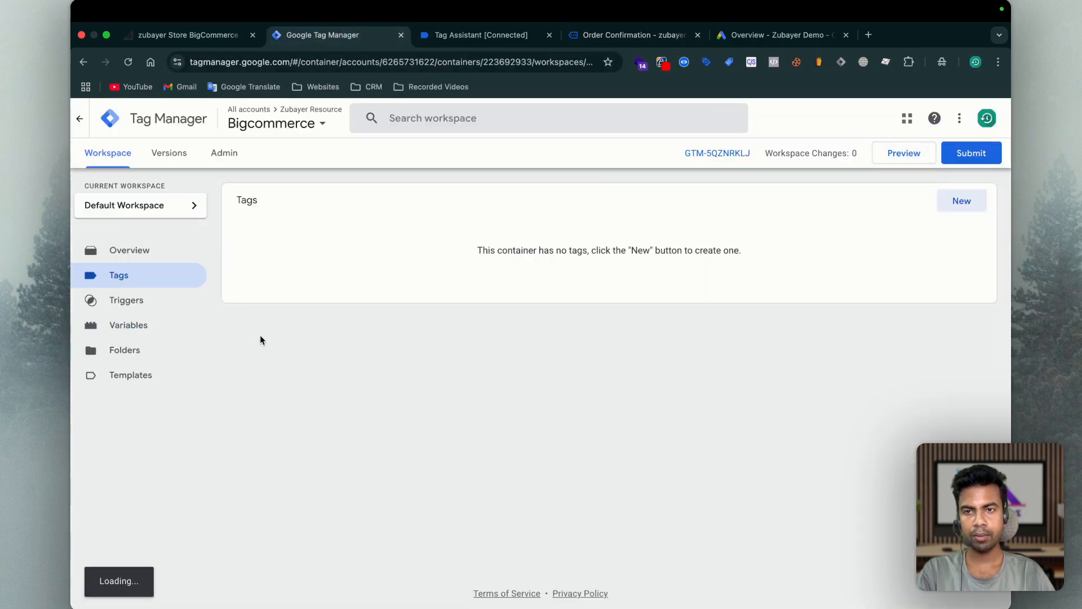
left_click(961, 394)
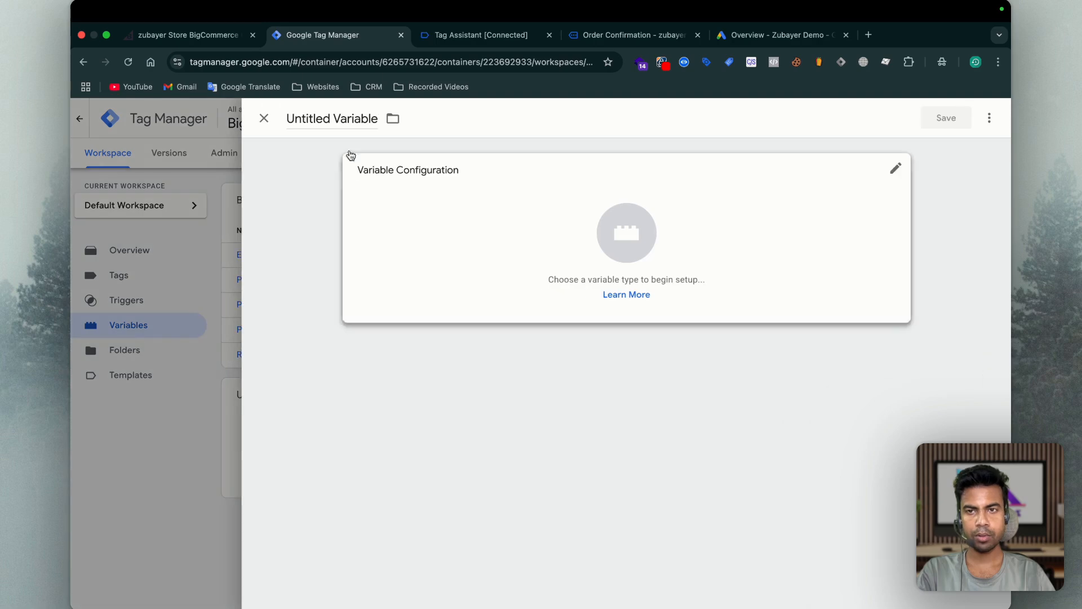
type("Value")
left_click(626, 237)
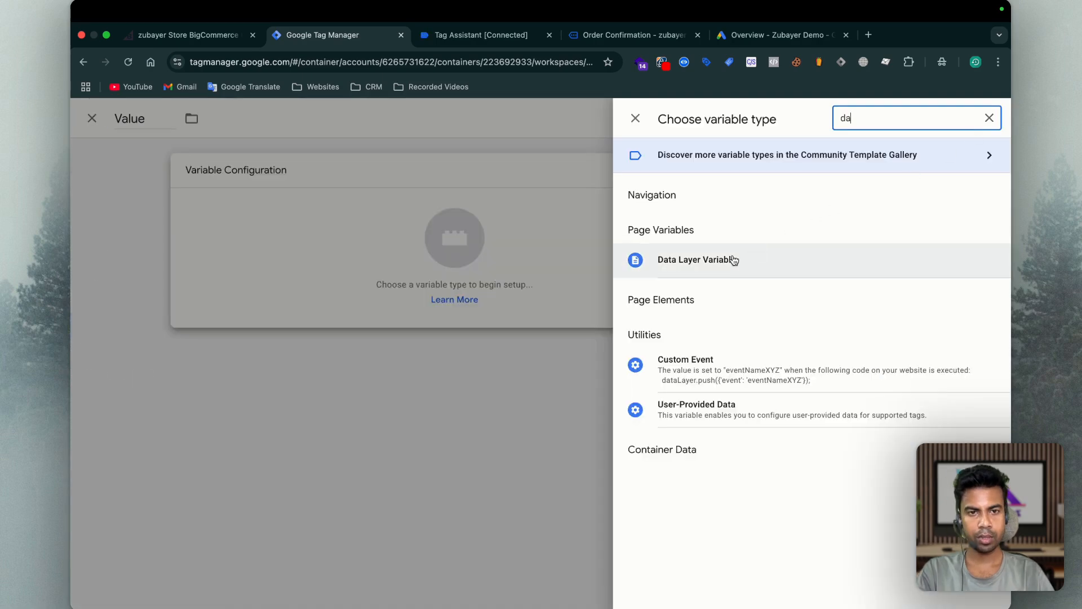
left_click(727, 259)
left_click(477, 298)
key("super+v")
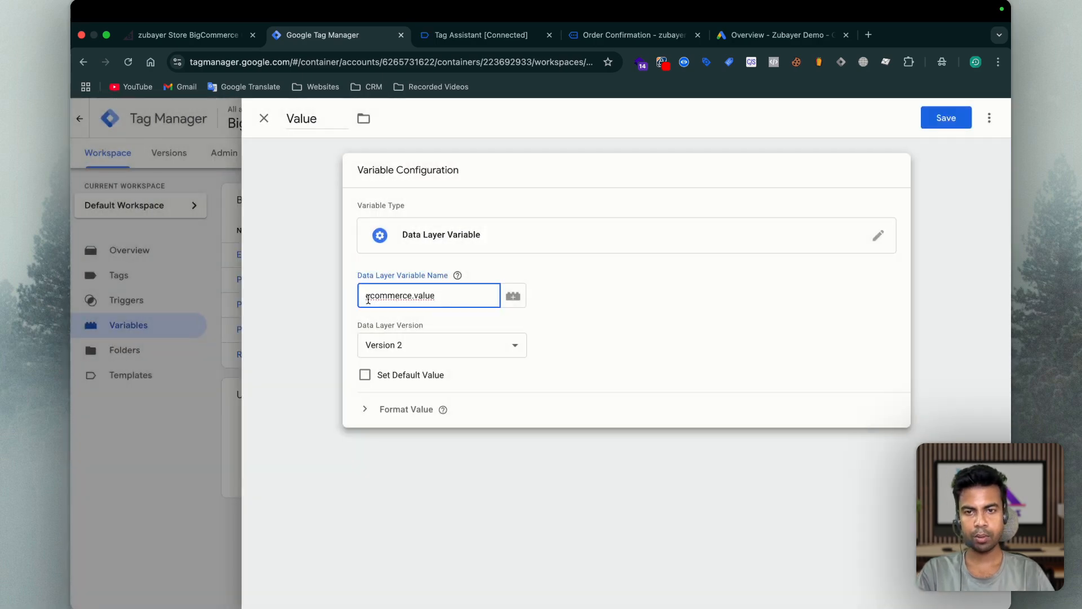
left_click(947, 118)
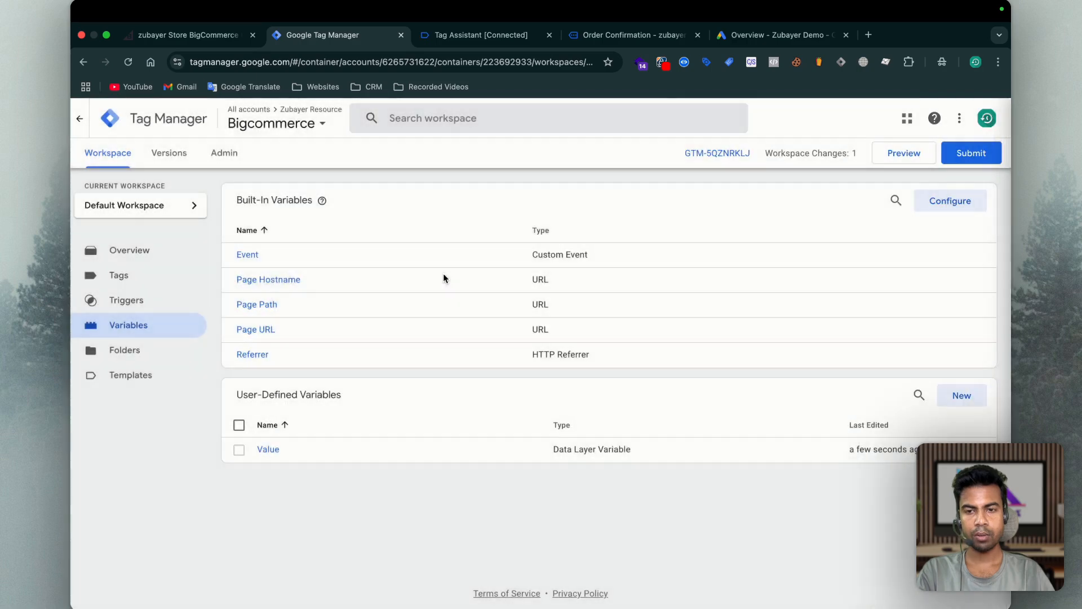
Start a new user-defined variable named Currency and set its type to Data Layer Variable
left_click(941, 394)
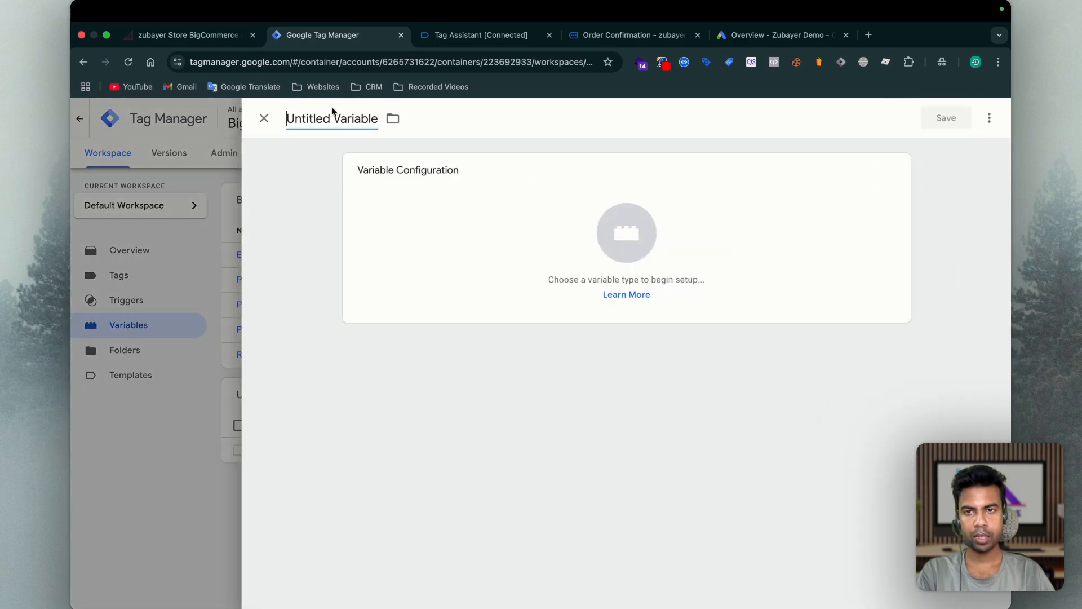
type("Currency")
left_click(422, 240)
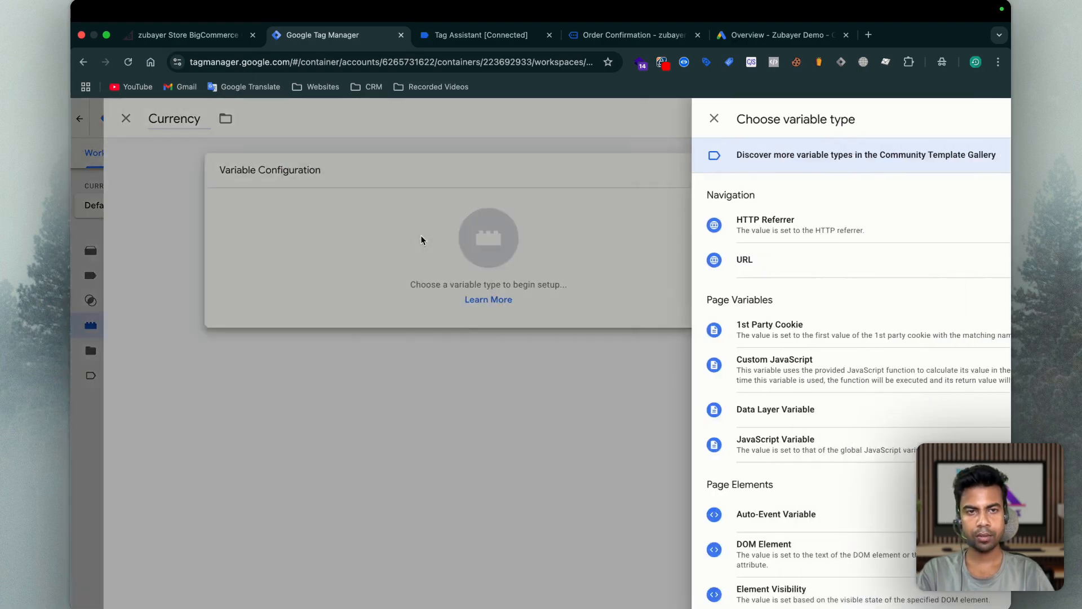
left_click(642, 258)
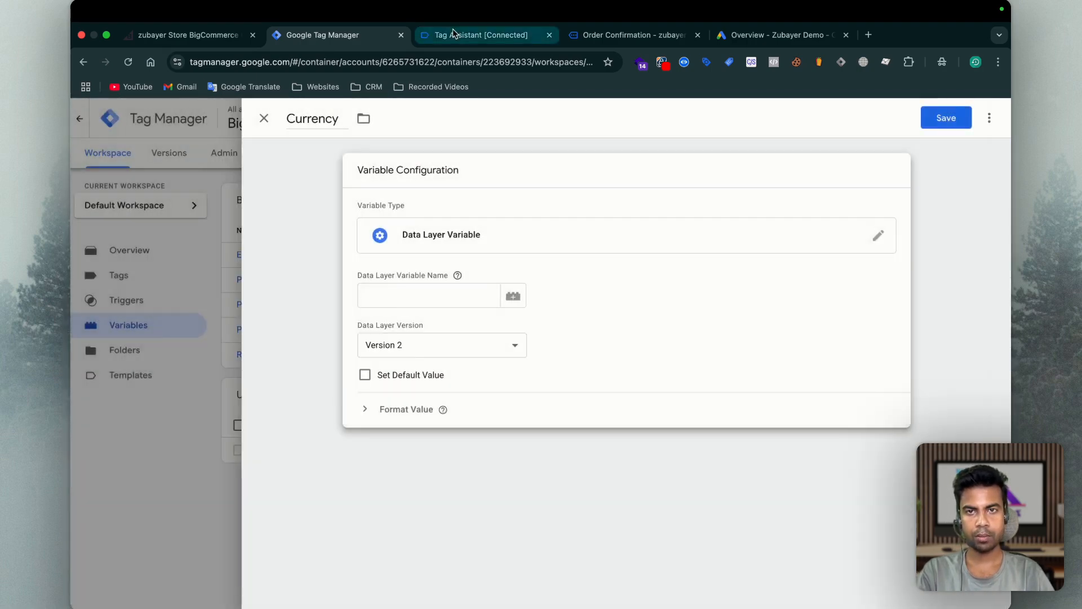
Copy the key ecommerce.currency from the purchase event in datalayer checker on the order confirmation page
left_click(453, 32)
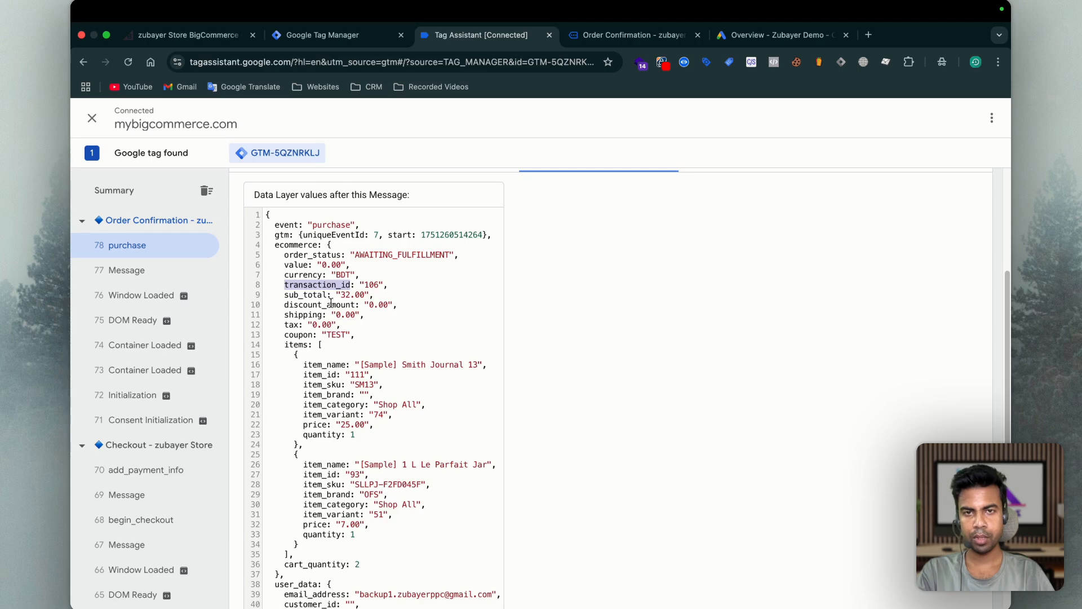
left_click(631, 35)
left_click(684, 61)
left_click(389, 167)
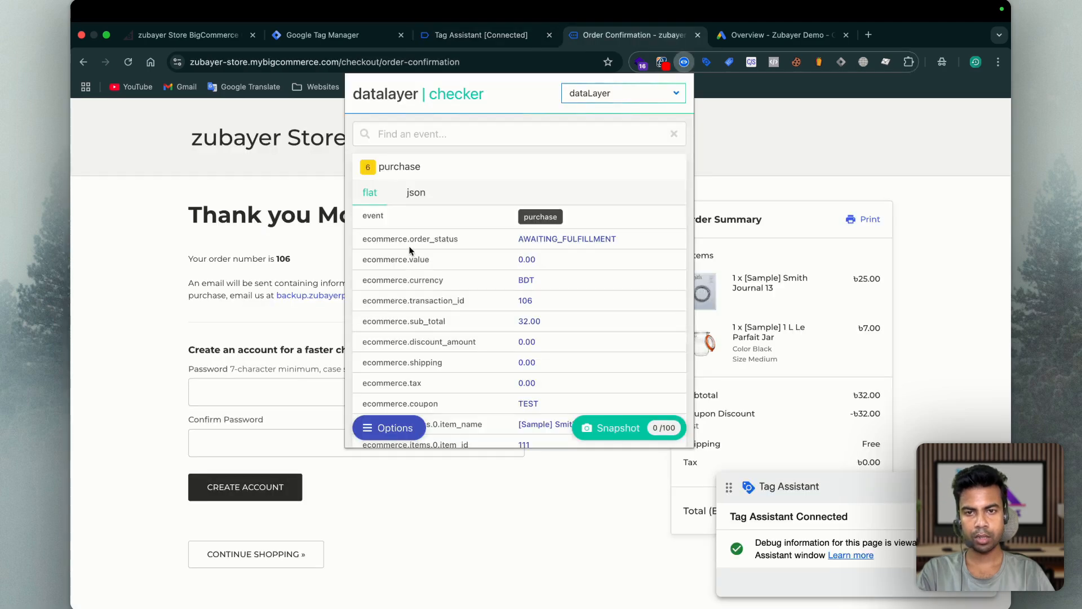
left_click_drag(362, 281, 437, 283)
key("ctrl+c")
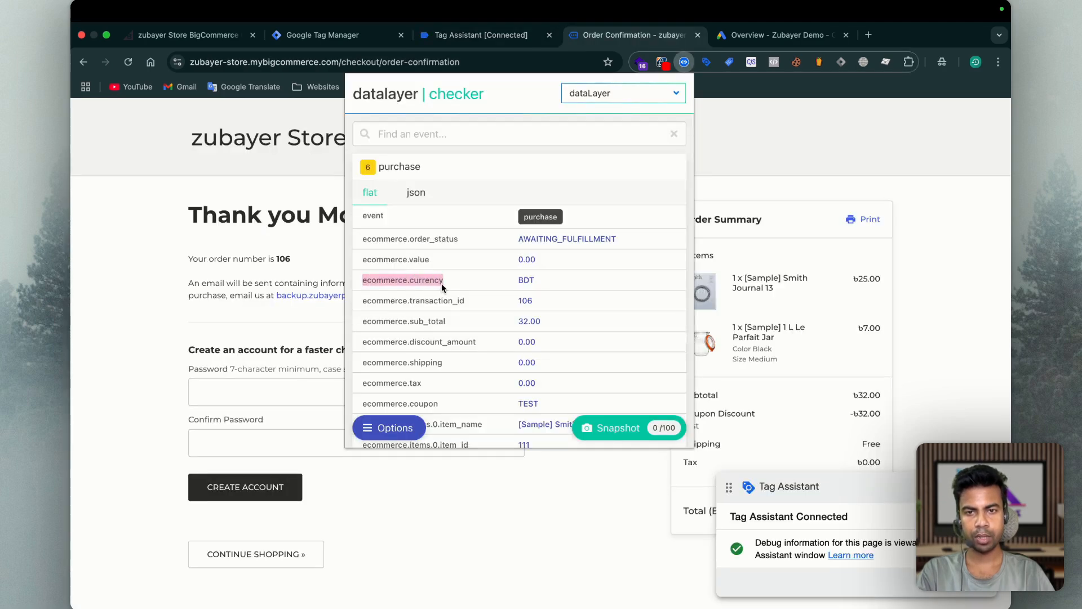
Set the Currency variable's data layer variable name to ecommerce.currency in Google Tag Manager and save it
left_click(321, 35)
key("ctrl+v")
left_click(945, 117)
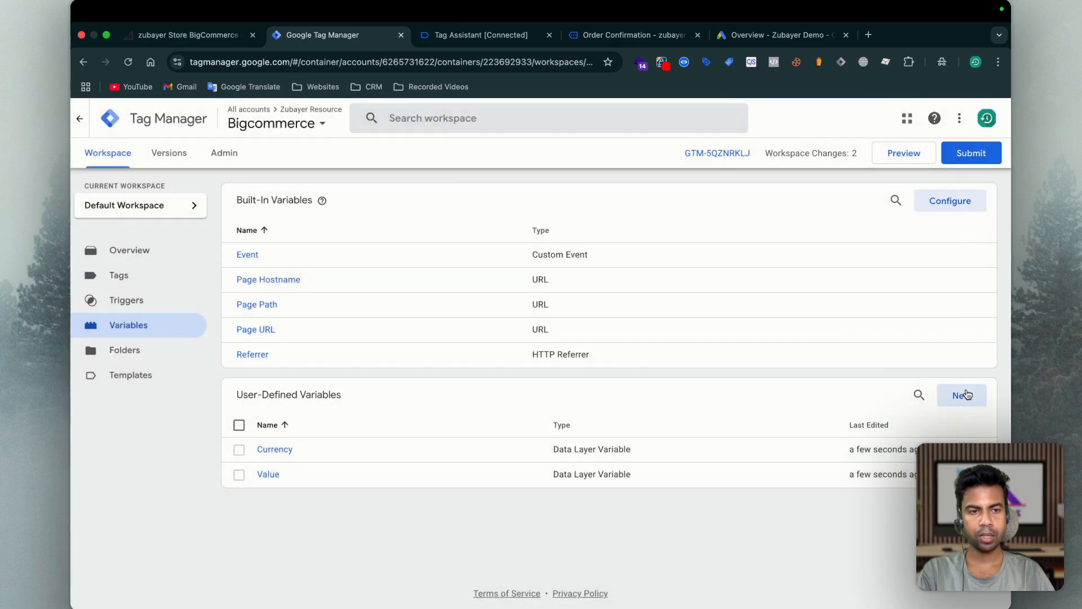
Start a new user-defined variable named Transx Id and set its type to Data Layer Variable
left_click(965, 394)
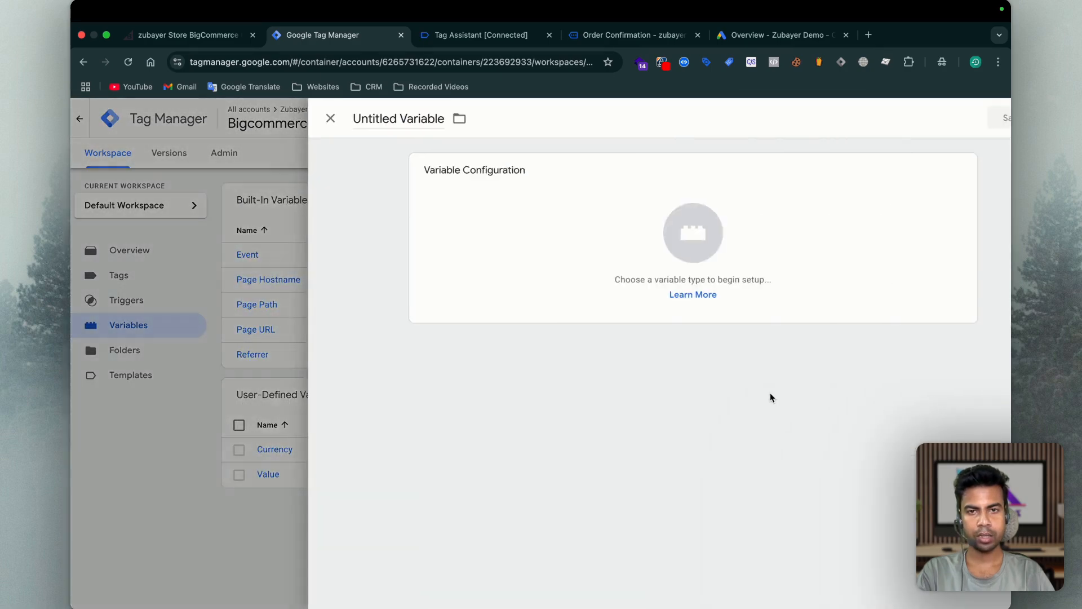
left_click(345, 118)
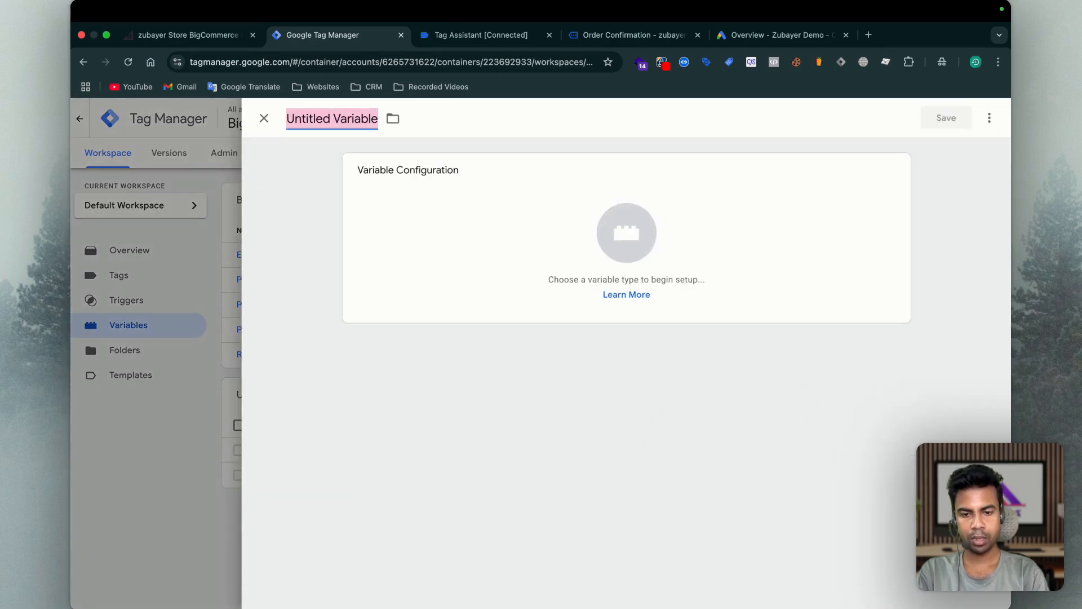
type("Transx Id")
left_click(445, 249)
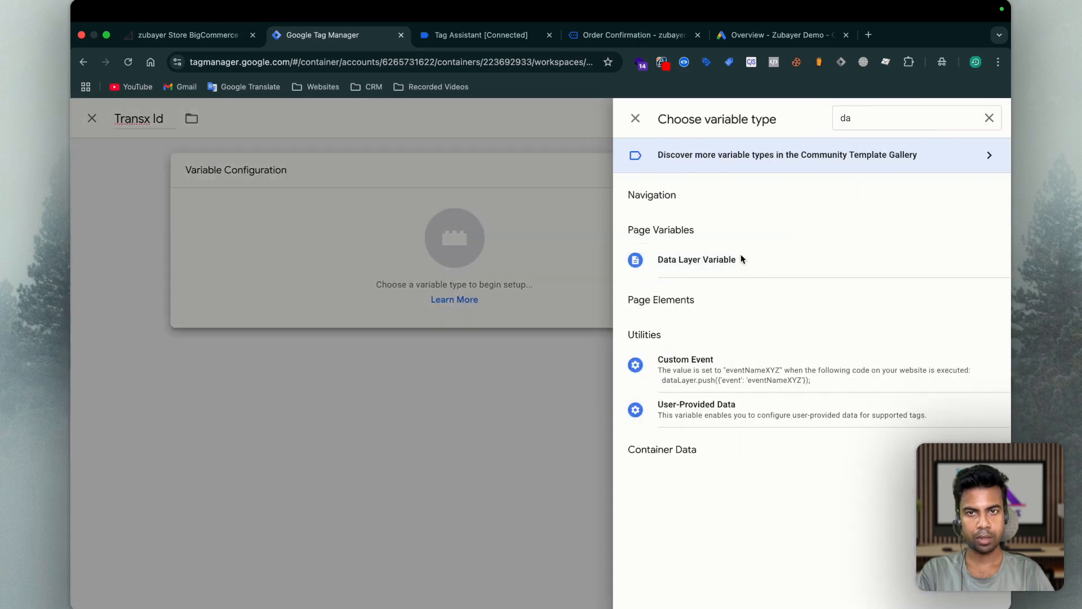
left_click(742, 256)
Copy the key ecommerce.transaction_id from the purchase event in datalayer checker on the order confirmation page
left_click(479, 34)
left_click(631, 35)
left_click(683, 62)
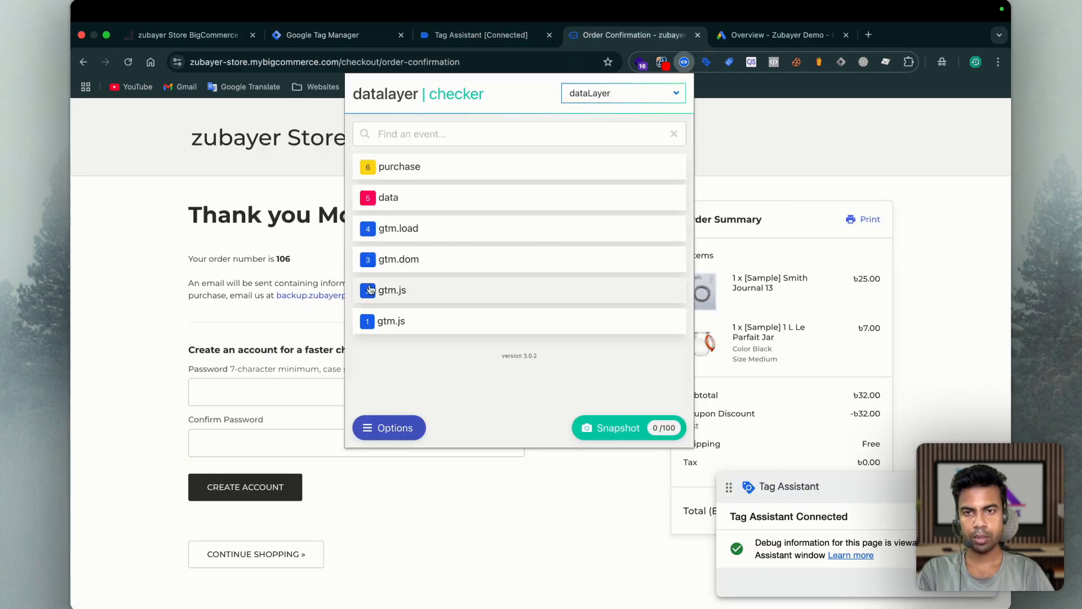
left_click(383, 168)
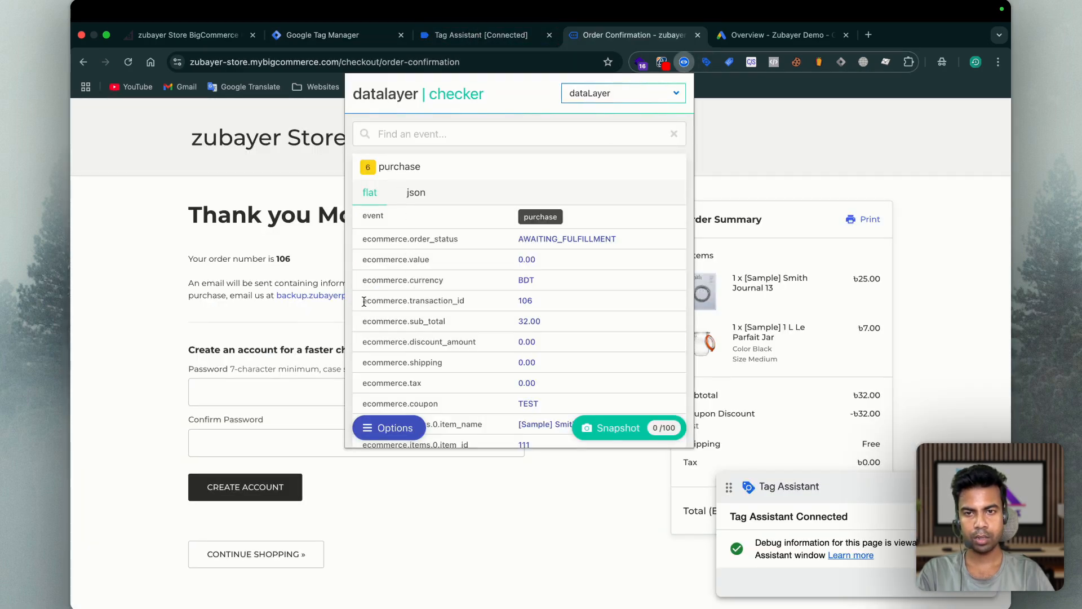
left_click_drag(363, 301, 466, 302)
key("super+c")
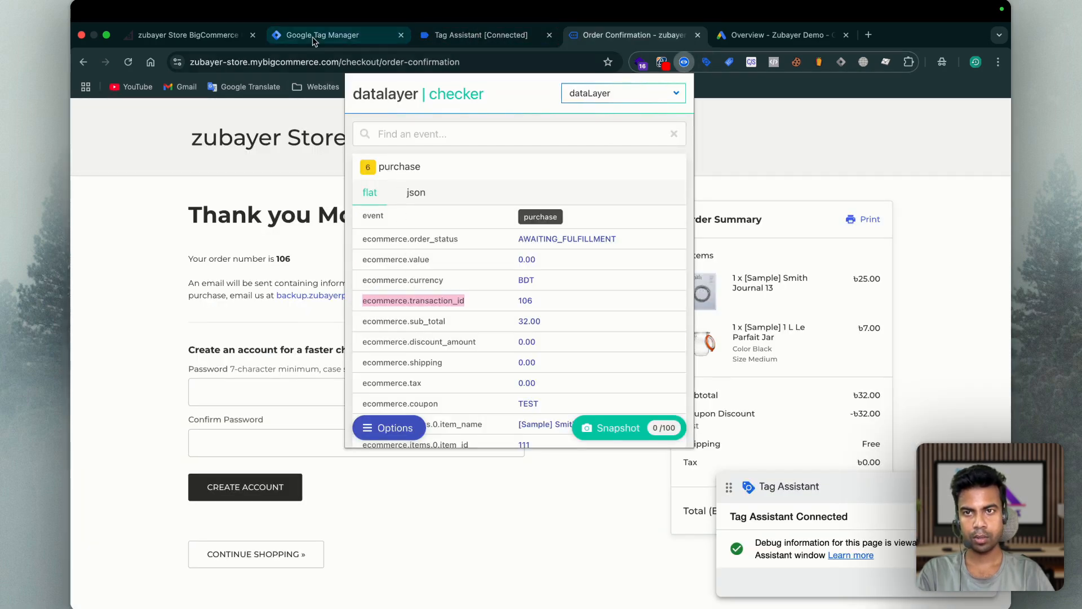
Set the new variable's data layer variable name to ecommerce.transaction_id in Google Tag Manager
left_click(312, 35)
left_click(424, 294)
key("super+v")
Rename the transaction ID variable to Transaction_id and save it
double_click(311, 119)
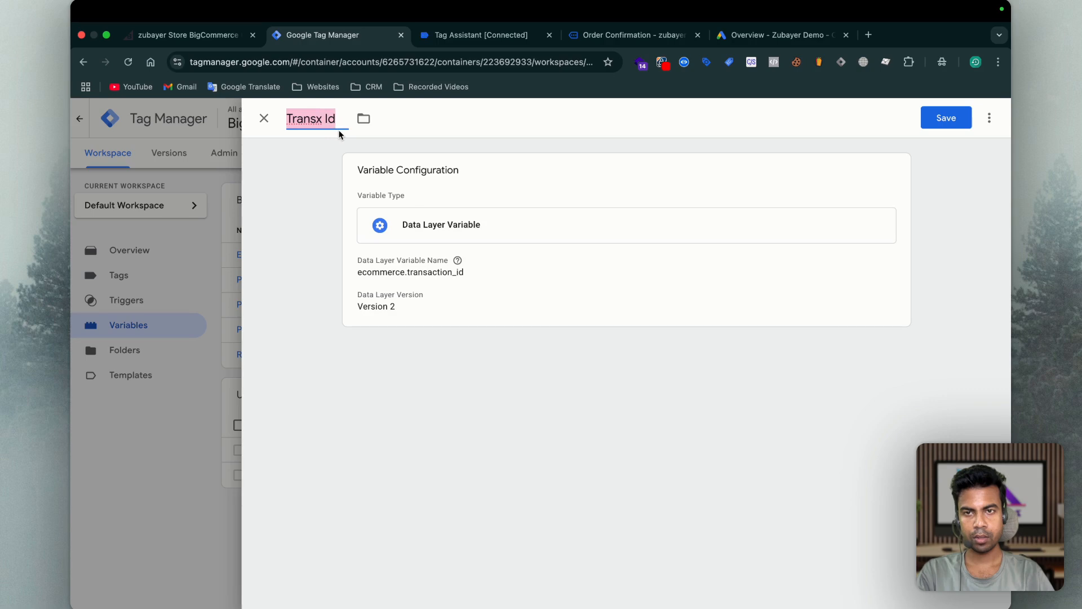
key("super+v")
left_click_drag(358, 117, 288, 119)
key("BackSpace")
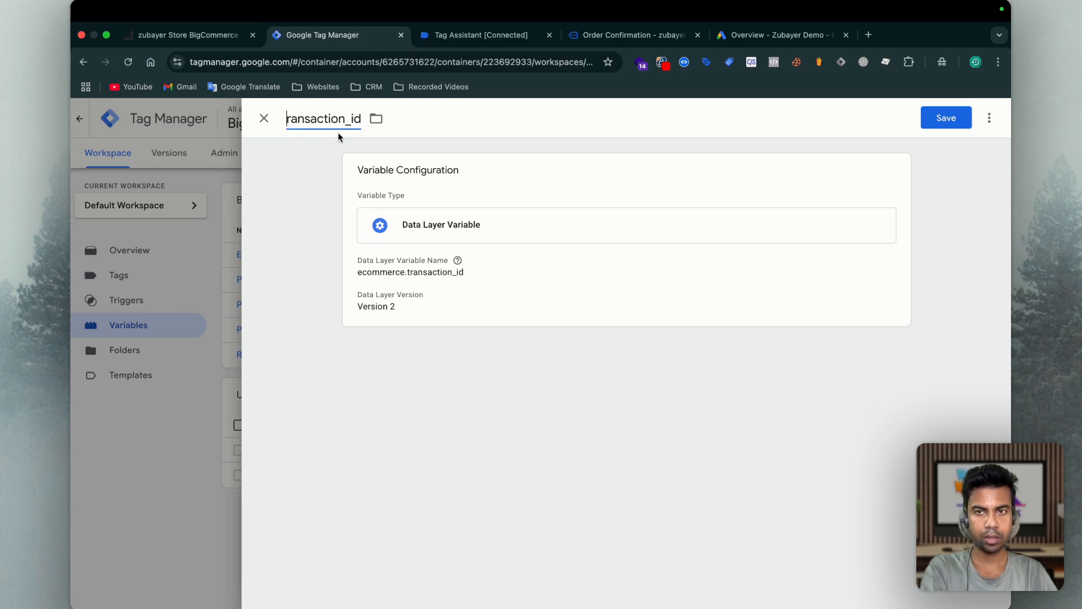
key("Delete")
type("T")
left_click(946, 118)
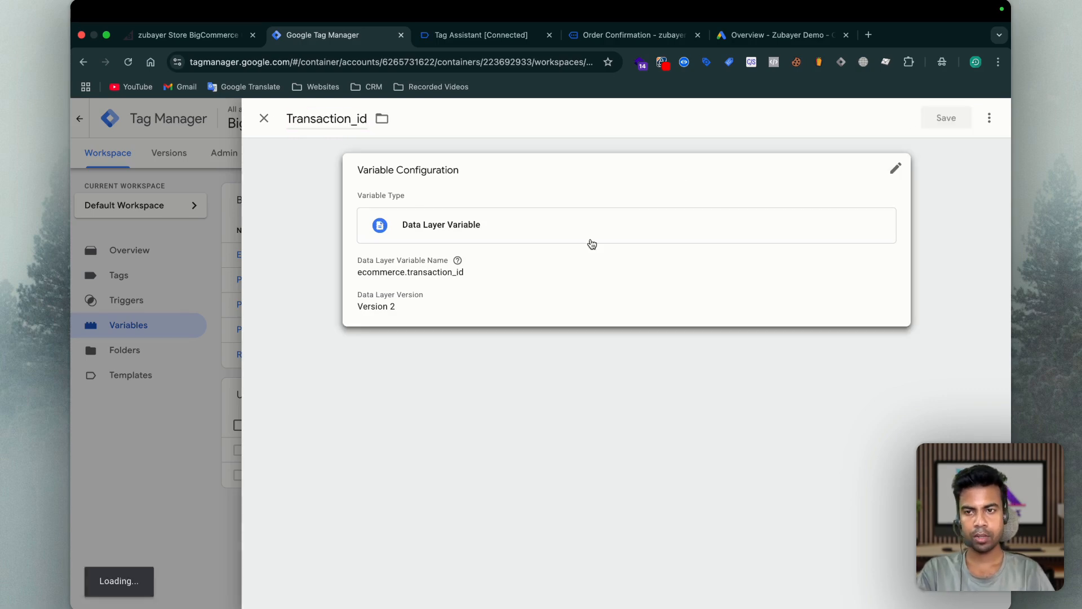
Review the purchase event's user data in Tag Assistant and copy the key user_data.email_address from datalayer checker on the order confirmation page
left_click(443, 36)
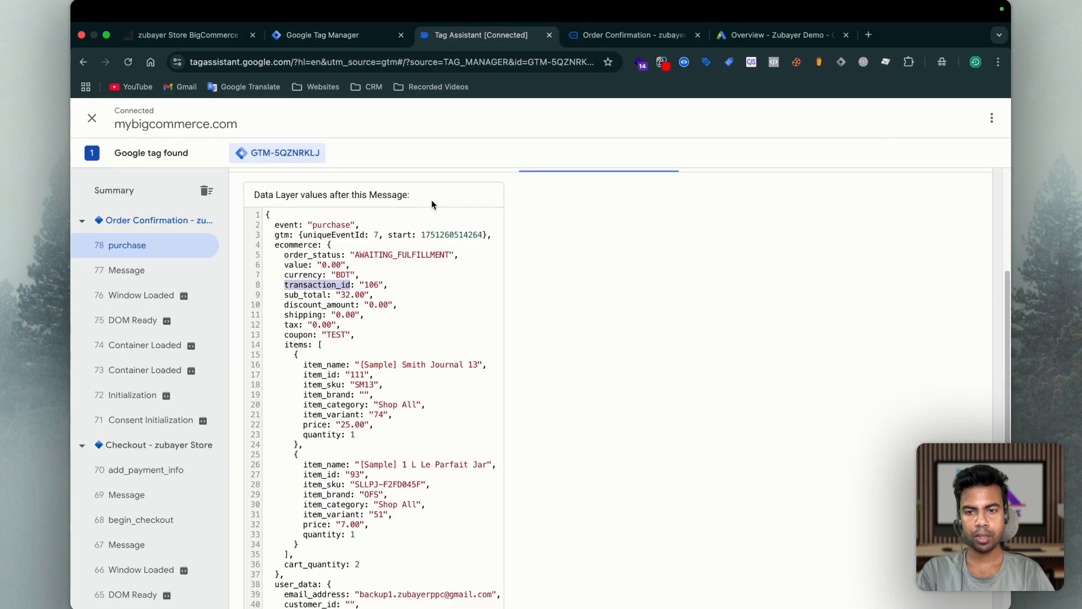
scroll(312, 494, "down", 5)
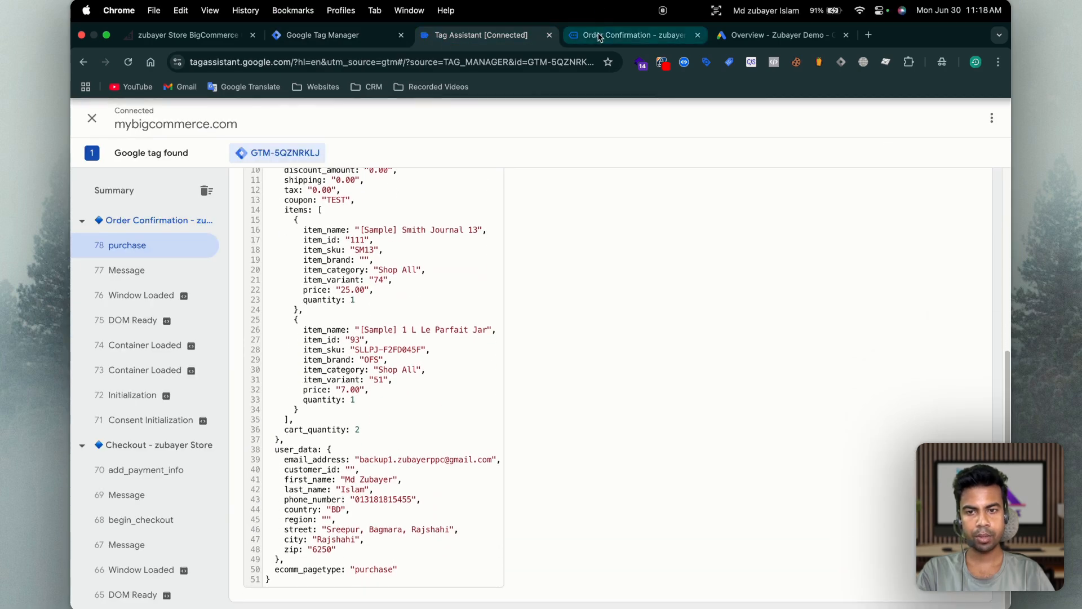
left_click(629, 35)
left_click(684, 62)
left_click(418, 190)
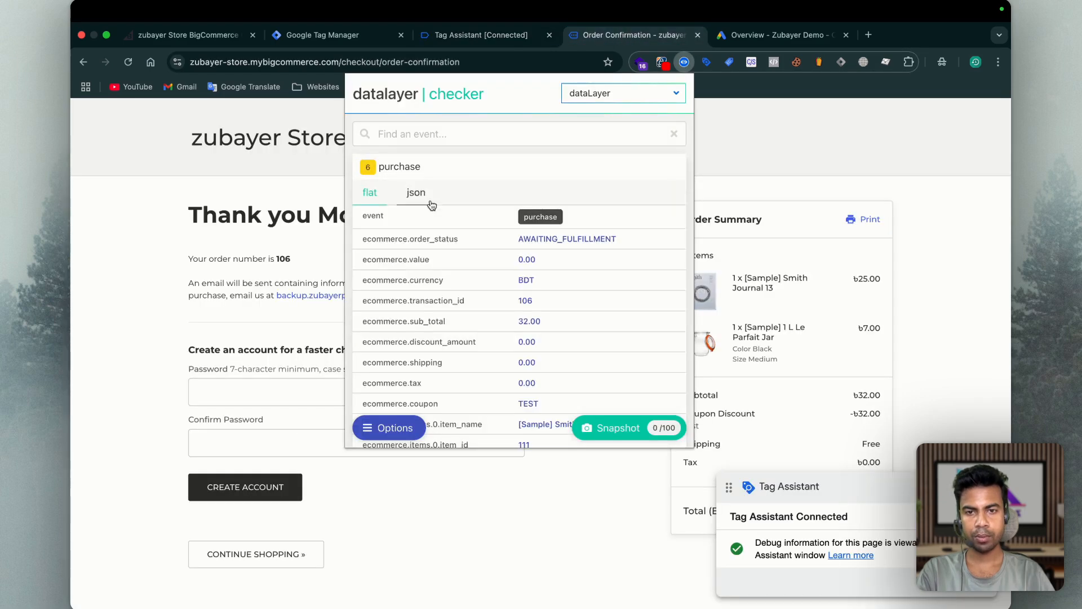
scroll(449, 229, "down", 10)
scroll(450, 235, "down", 5)
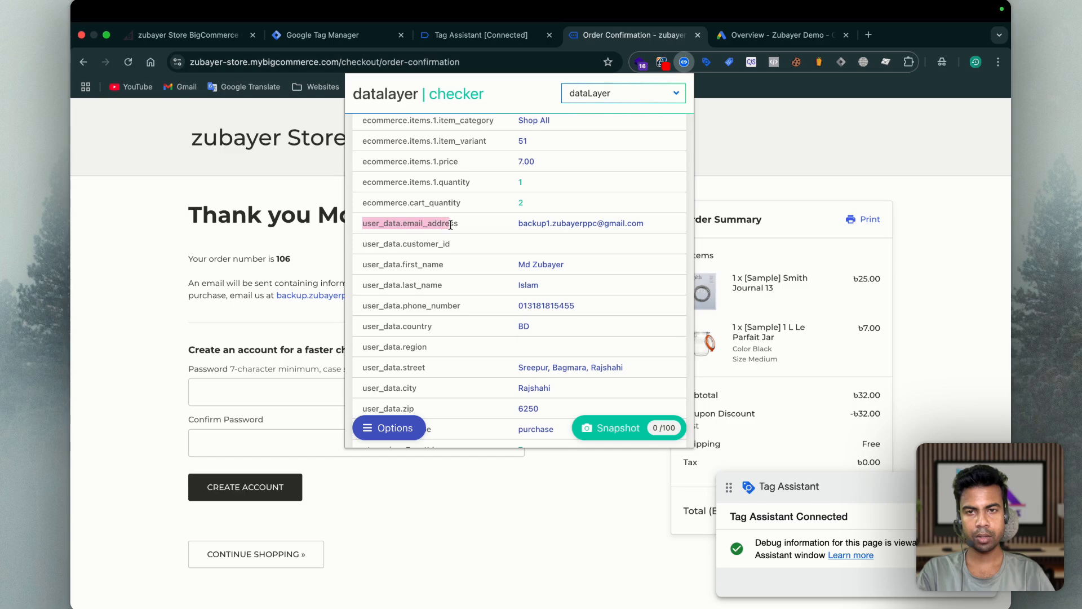
Create and save a Data Layer Variable named Email in Google Tag Manager with the variable name user_data.email_address
left_click(482, 35)
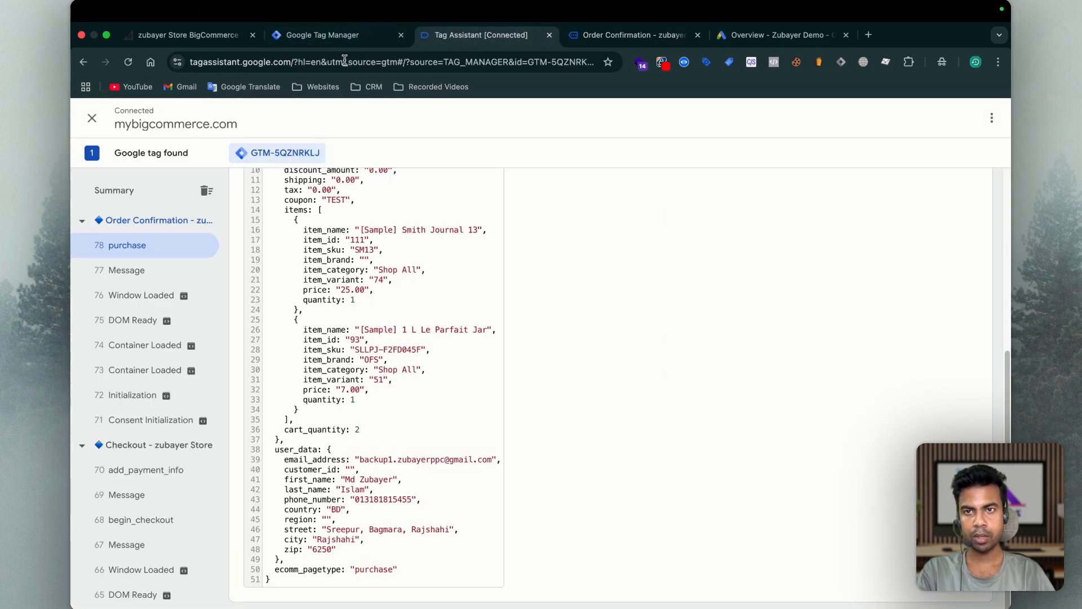
left_click(323, 35)
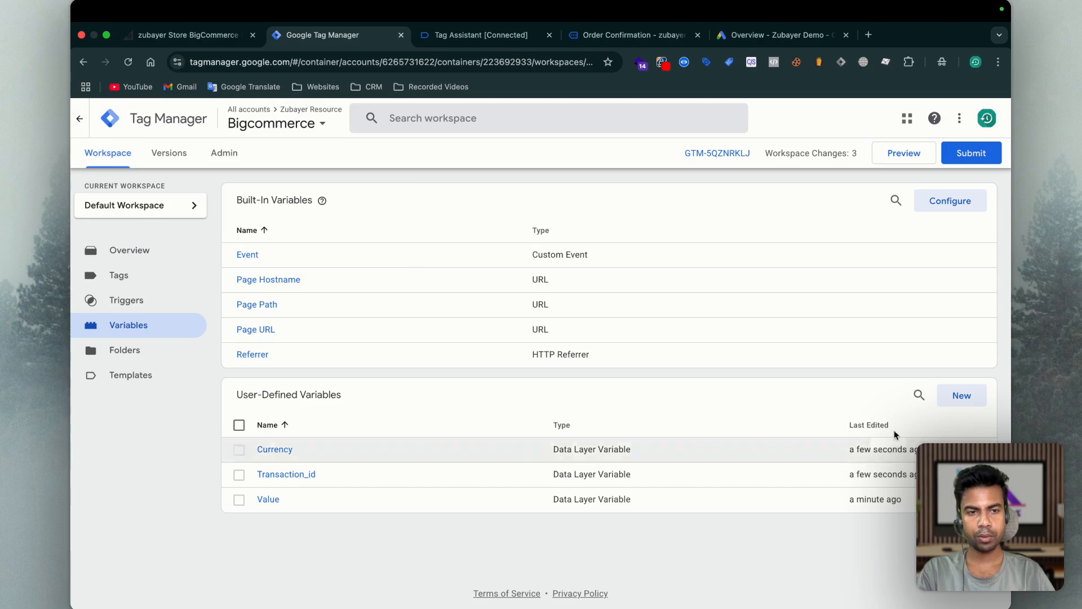
left_click(962, 395)
type("Email")
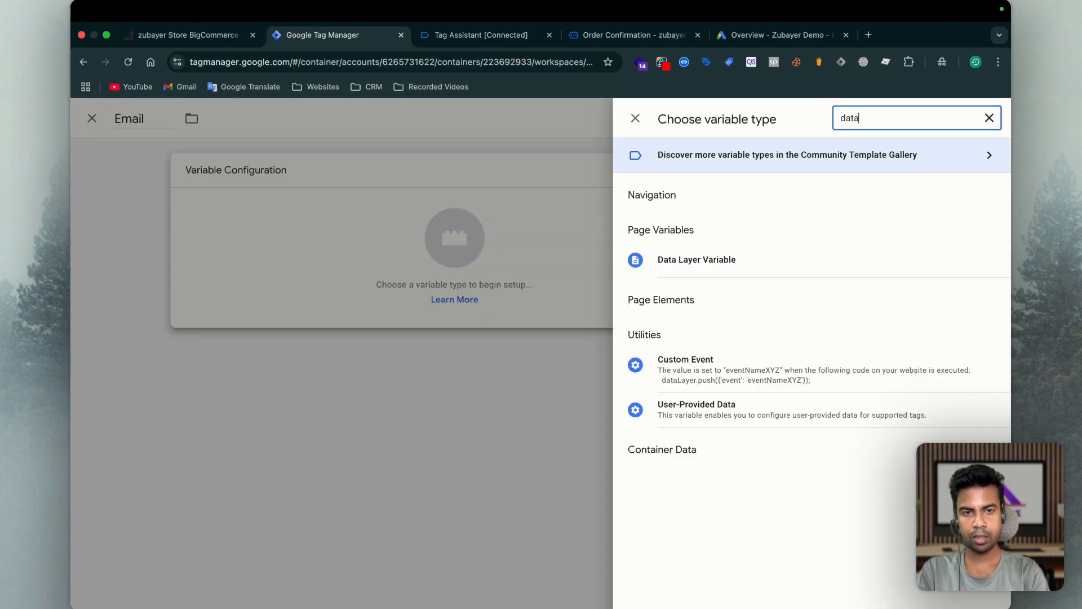
left_click(753, 261)
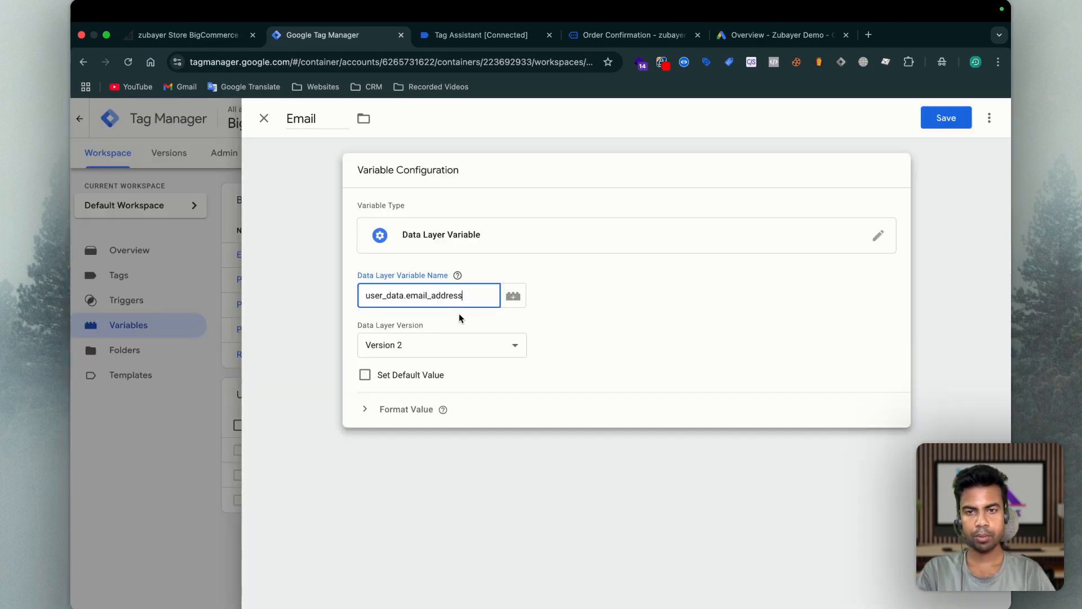
left_click(937, 128)
Copy the key user_data.phone_number from the purchase event in datalayer checker on the order confirmation page
left_click(608, 42)
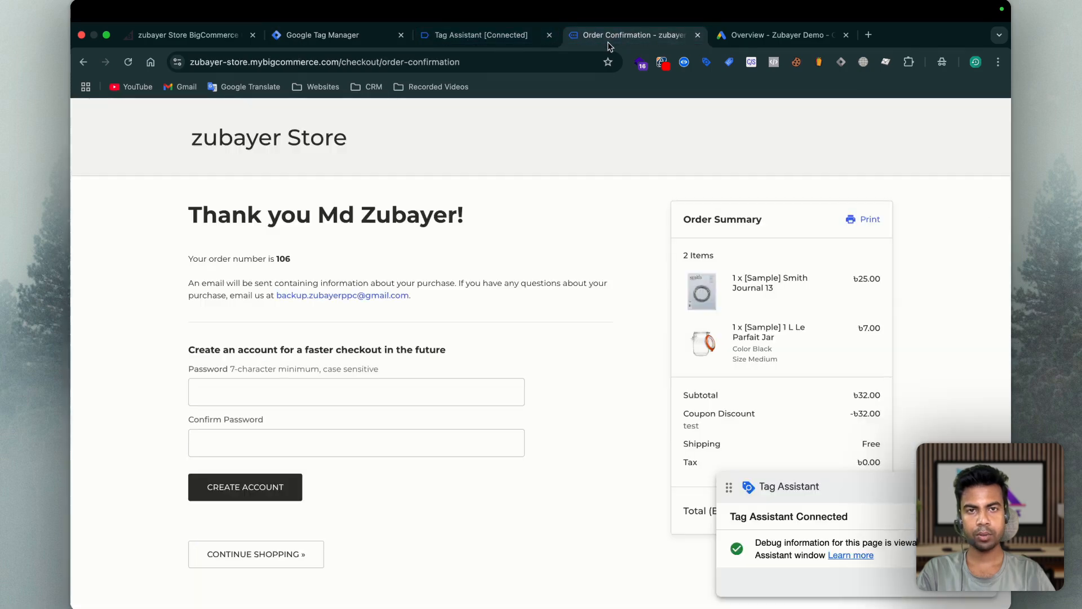
left_click(684, 61)
scroll(445, 316, "down", 10)
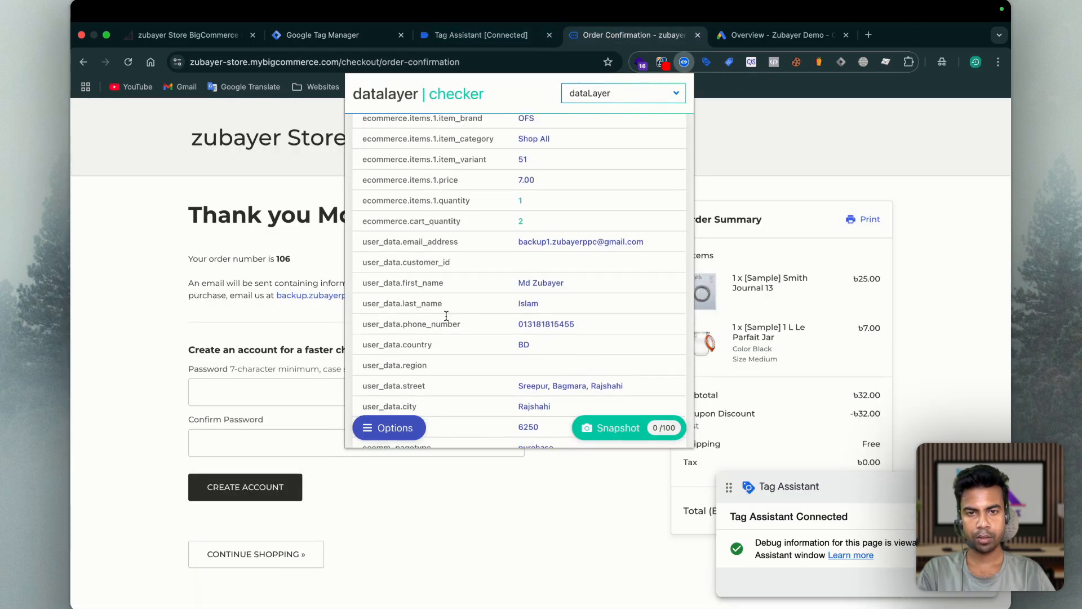
scroll(446, 316, "down", 1)
left_click_drag(363, 318, 450, 319)
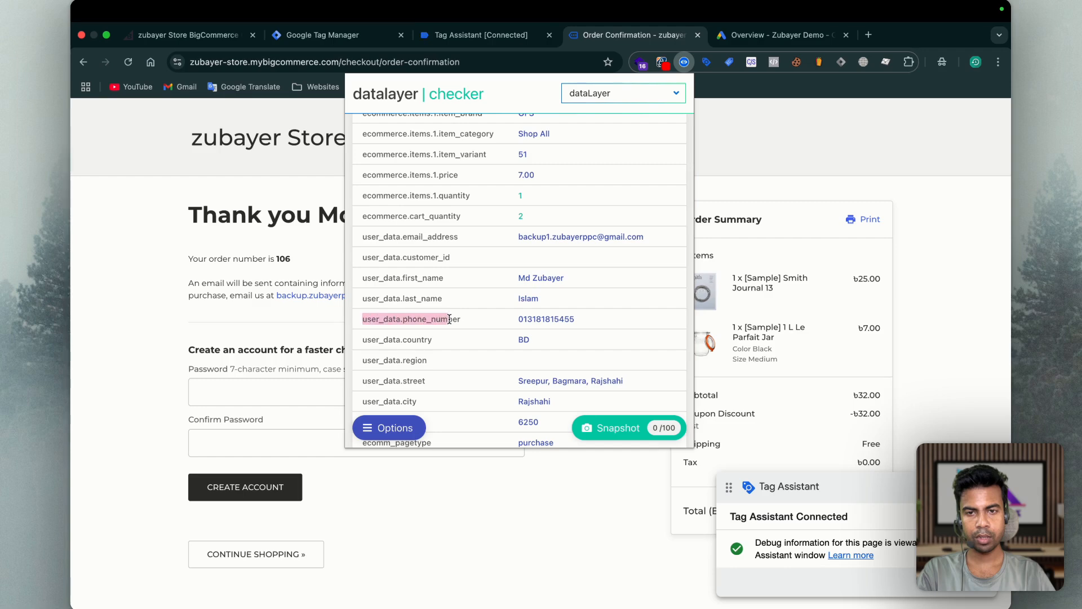
Create and save a Data Layer Variable named Phone in Google Tag Manager with the variable name user_data.phone_number
left_click(321, 35)
left_click(960, 394)
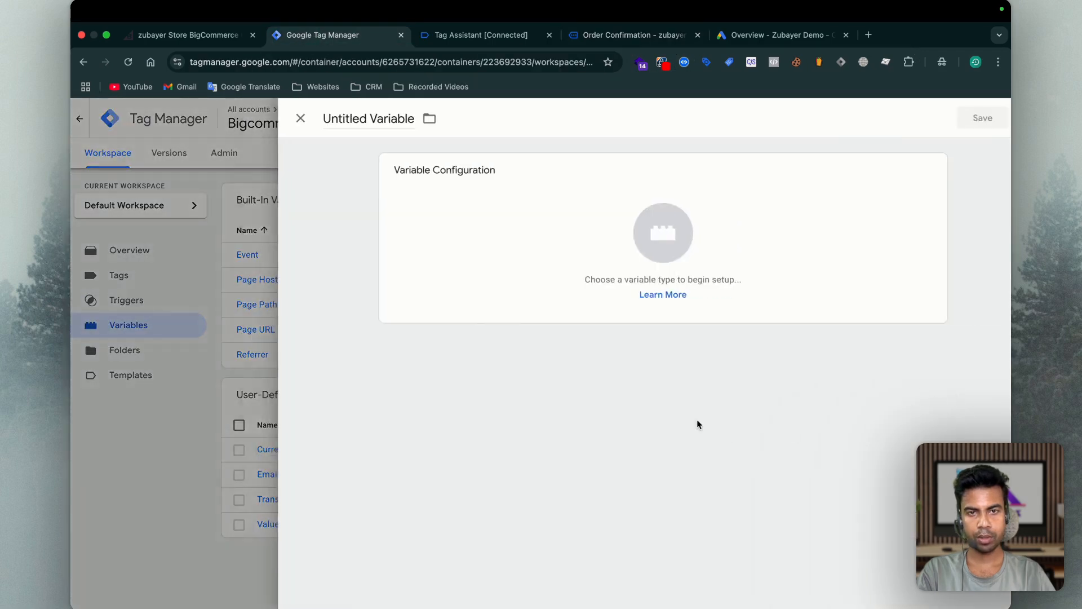
left_click(334, 118)
type("Phone")
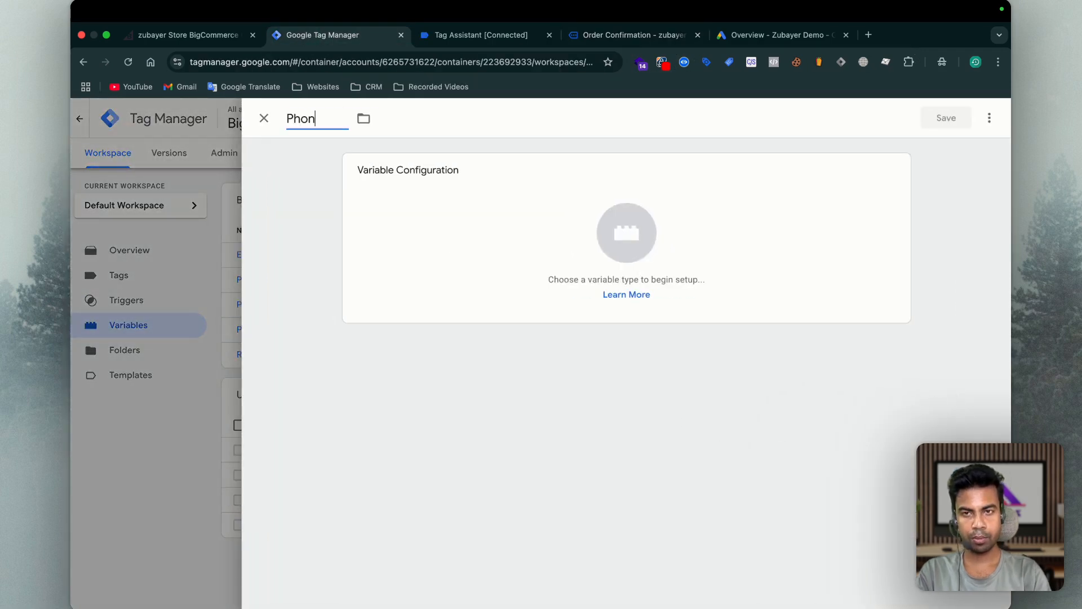
left_click(546, 265)
left_click(989, 117)
type("data")
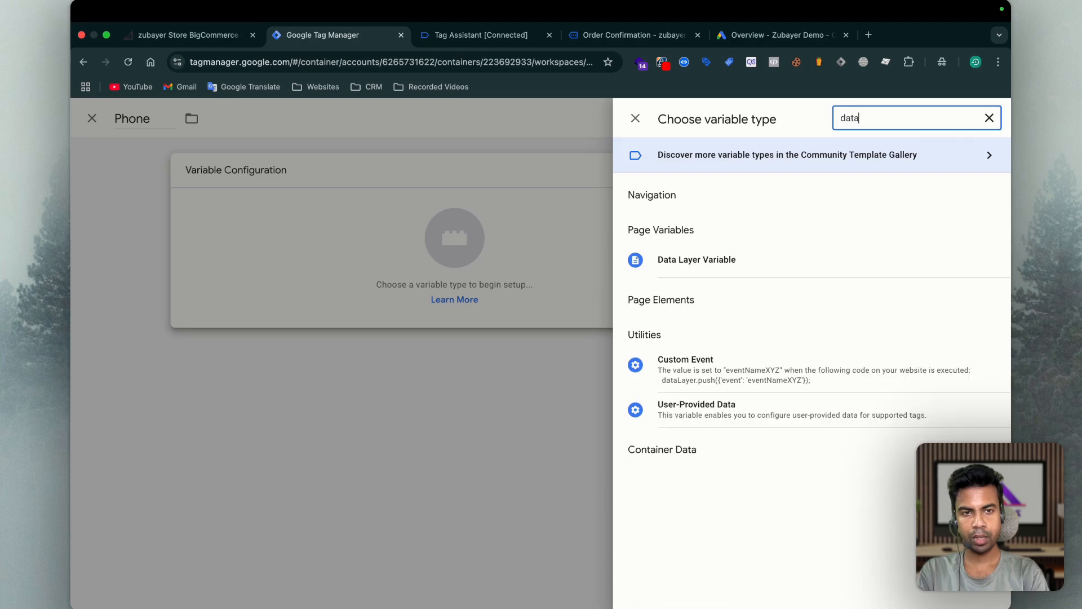
left_click(697, 259)
type("user_data.phone_number")
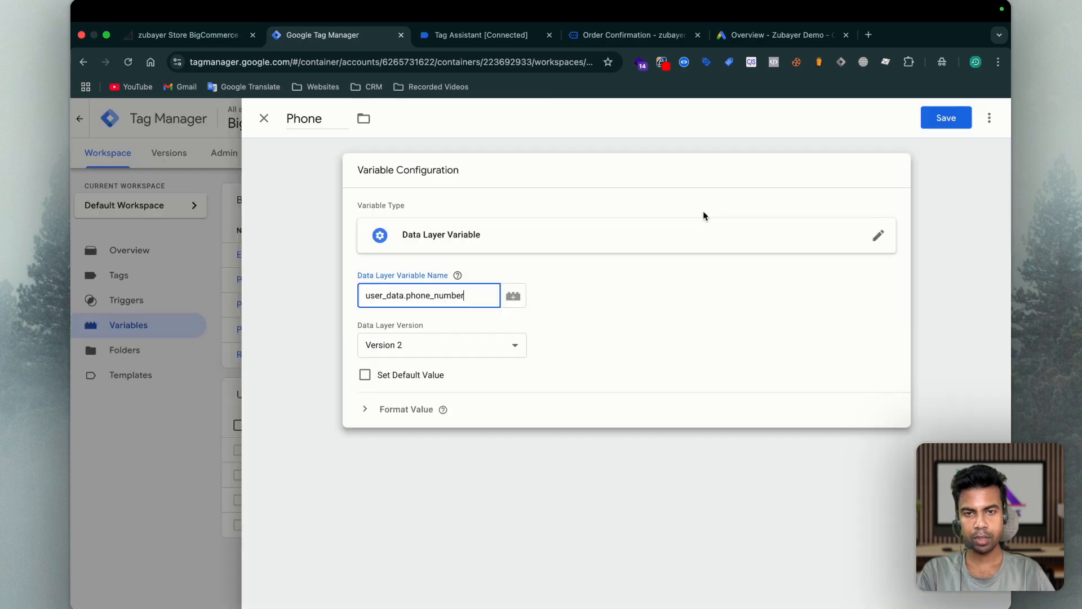
left_click(951, 126)
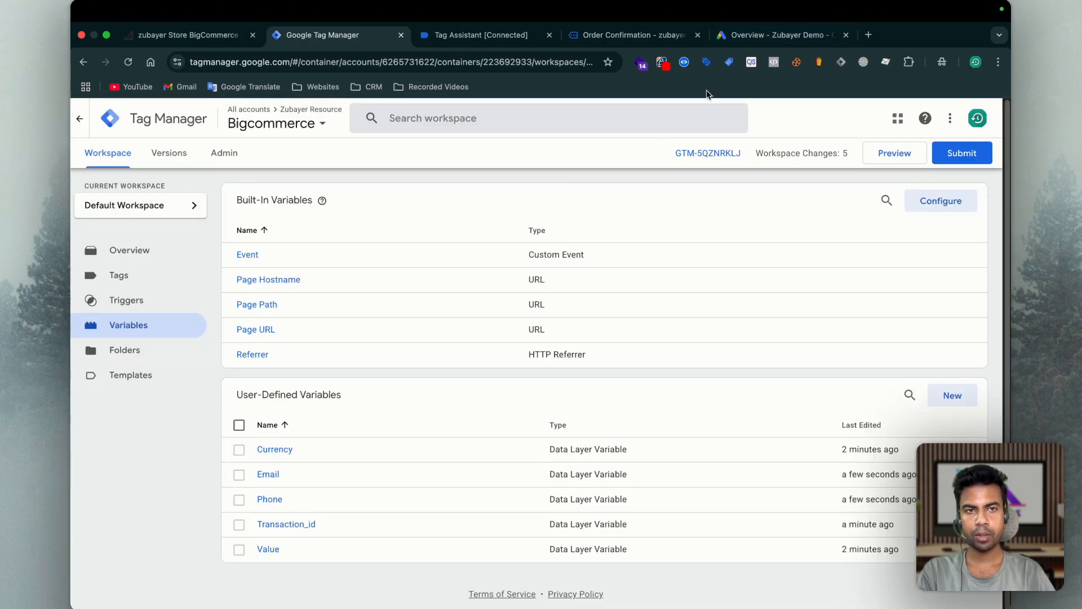
Start a new website conversion action from the conversion goals in Google Ads
left_click(775, 35)
left_click(94, 305)
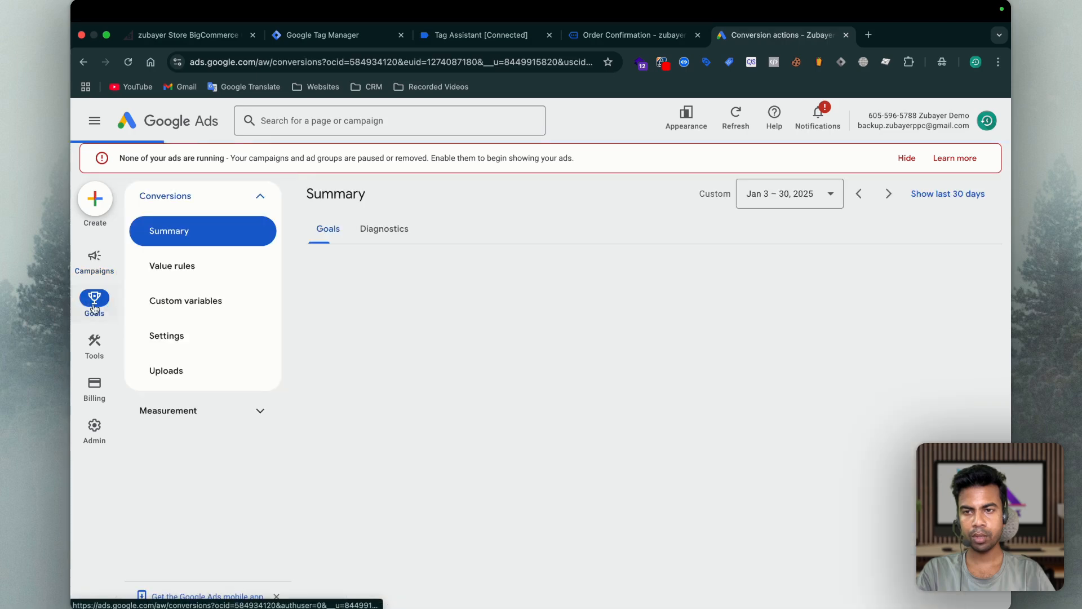
left_click(420, 595)
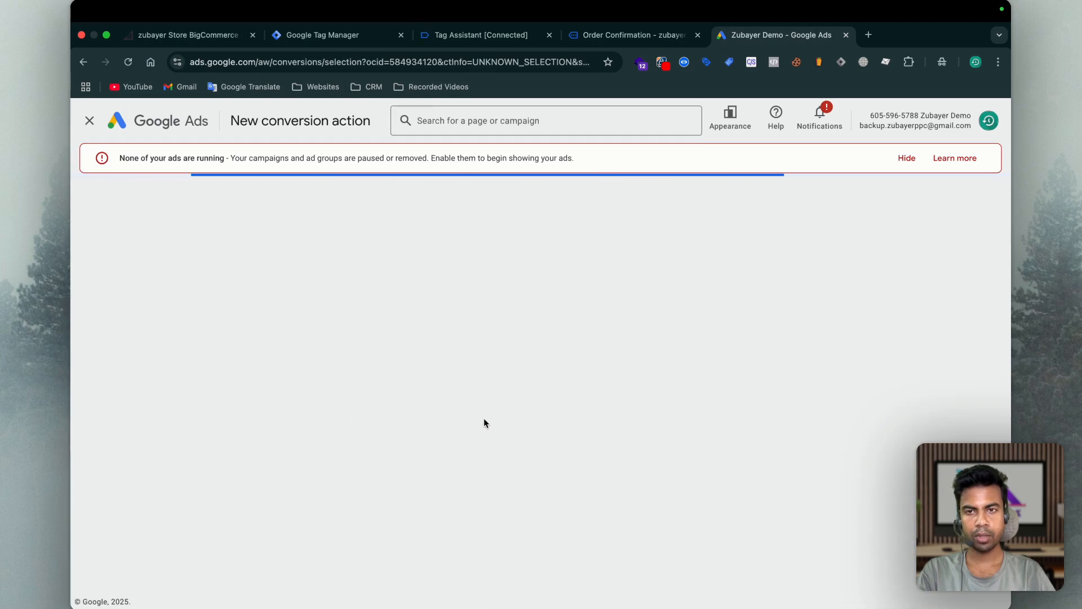
left_click(304, 356)
Copy the BigCommerce store's home URL from the order confirmation page, enter it as the Google Ads website domain and scan it
left_click(618, 33)
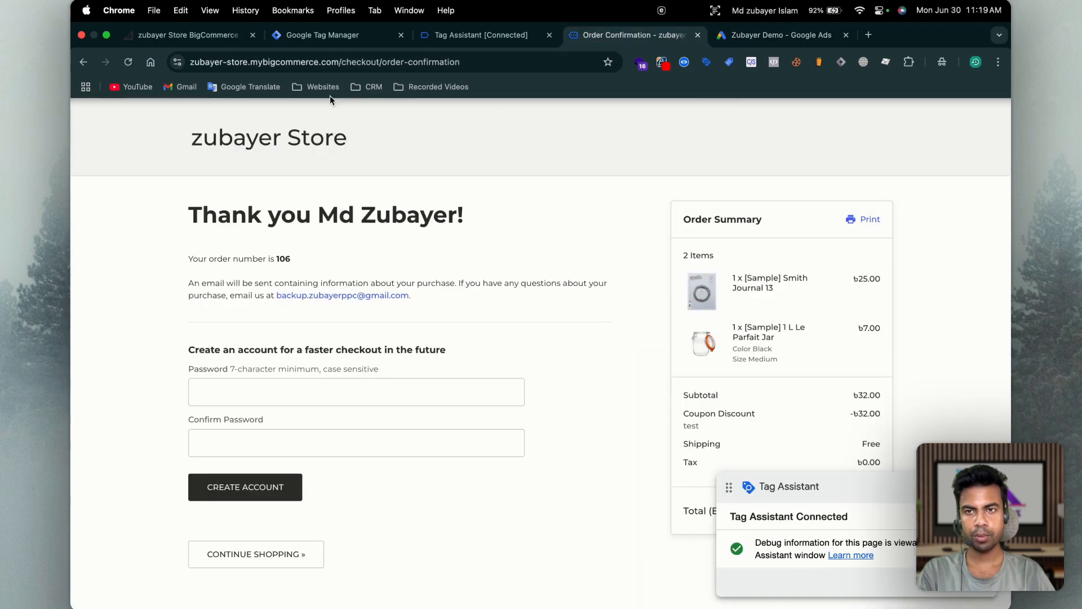
left_click(340, 61)
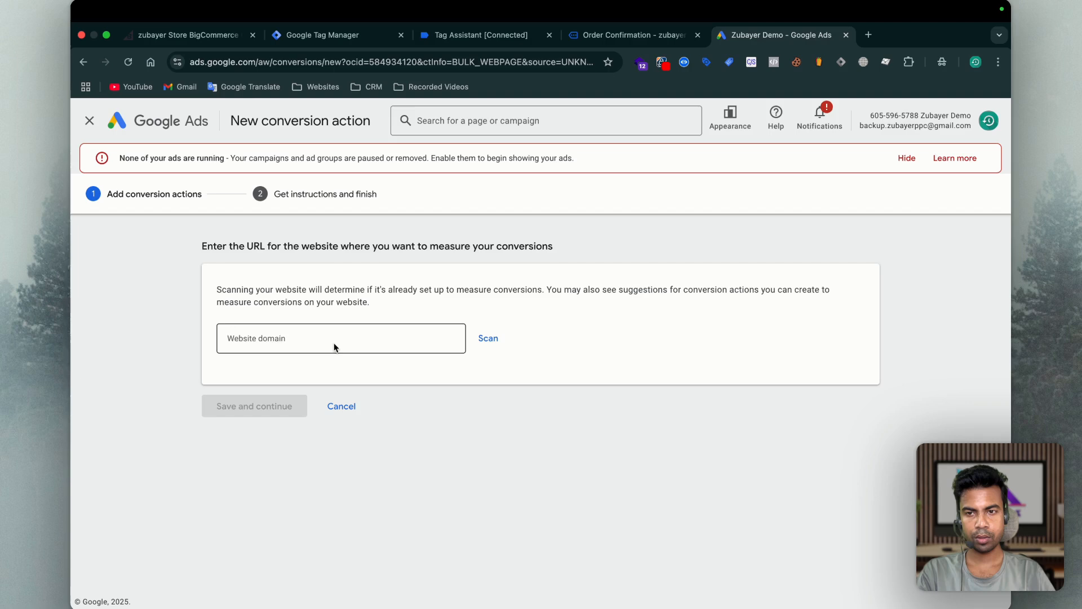
left_click(333, 344)
type("https://zubayer-store.mybigcommerce.com/")
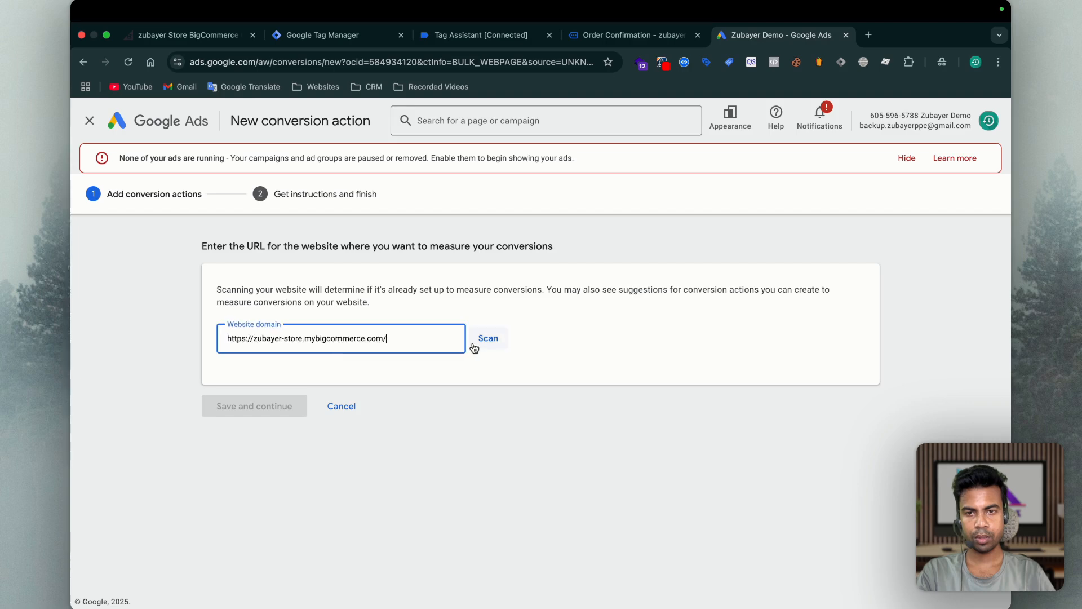
left_click(484, 339)
Add a manual conversion action with the goal category Purchase and the conversion name Purchase
left_click(290, 524)
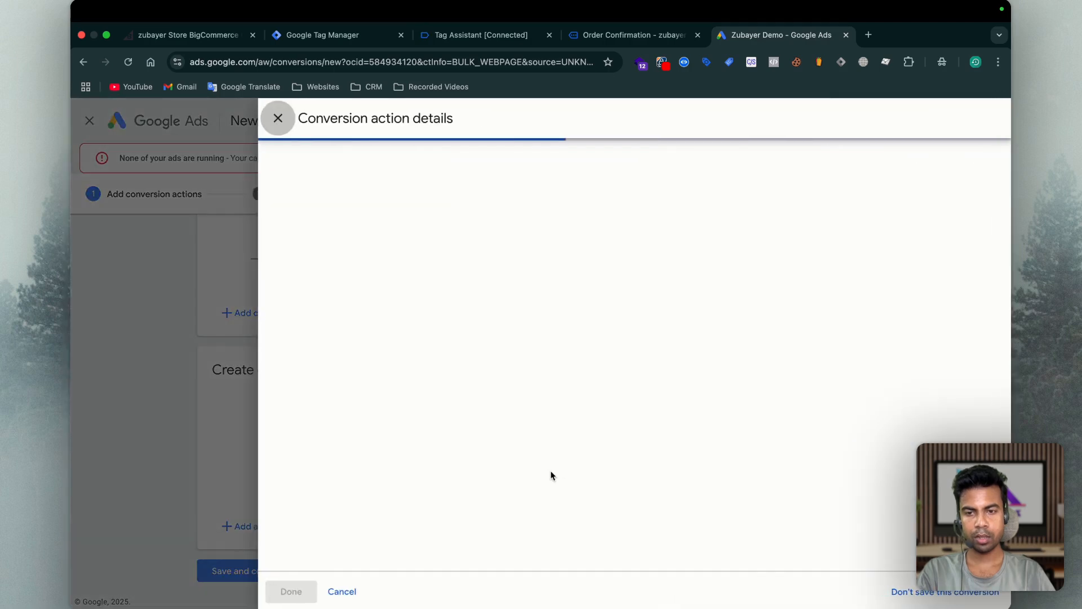
left_click(539, 290)
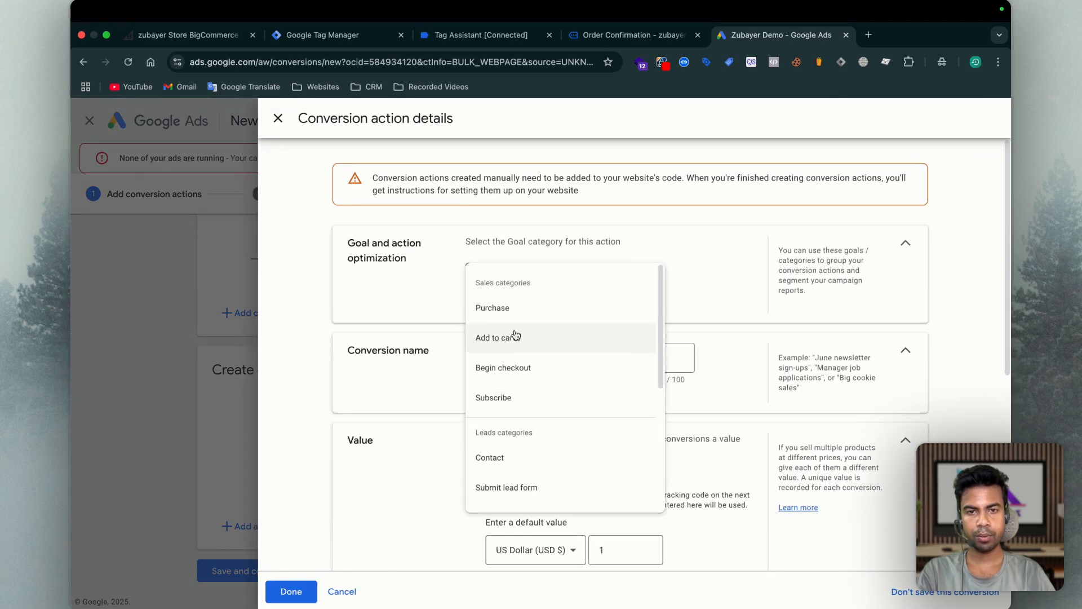
left_click(508, 319)
left_click(602, 404)
type("Purch")
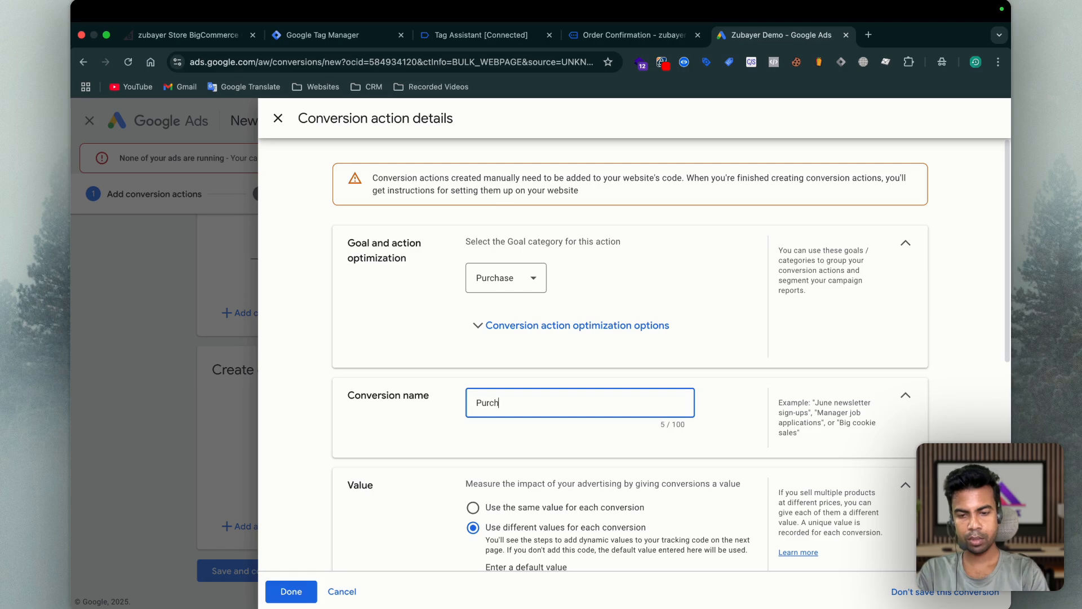
type("a")
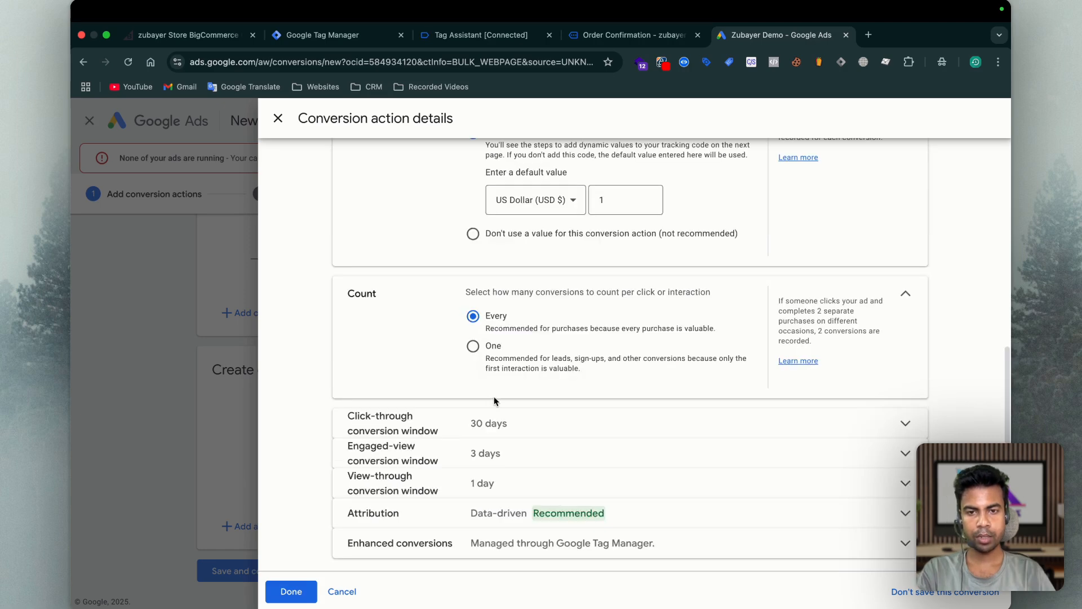
Expand the enhanced conversions settings of the Purchase action, accept the action with them enabled, and save the conversion setup
left_click(447, 544)
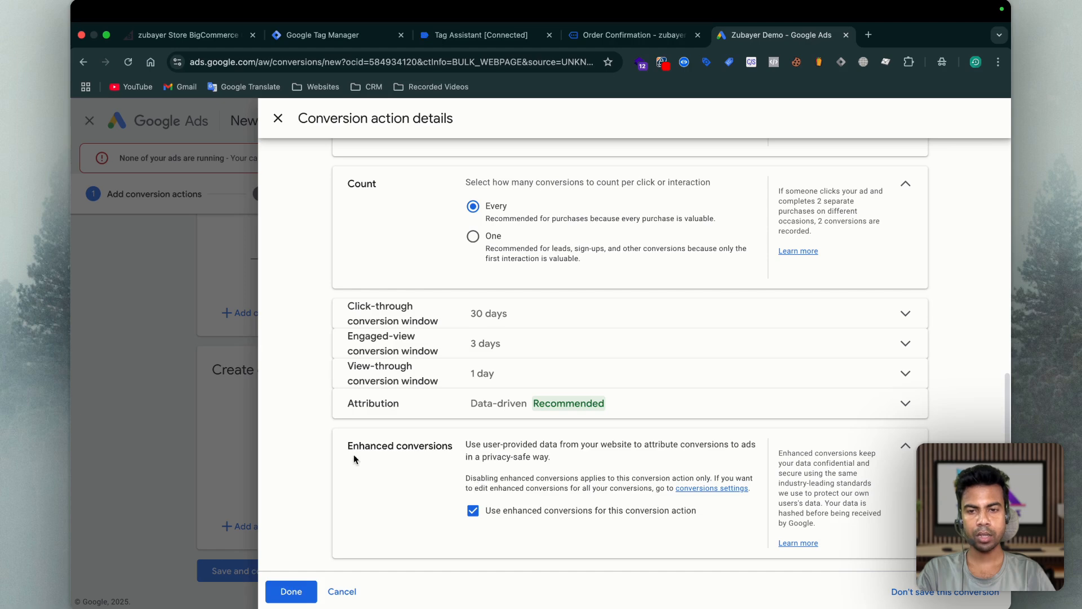
left_click(292, 592)
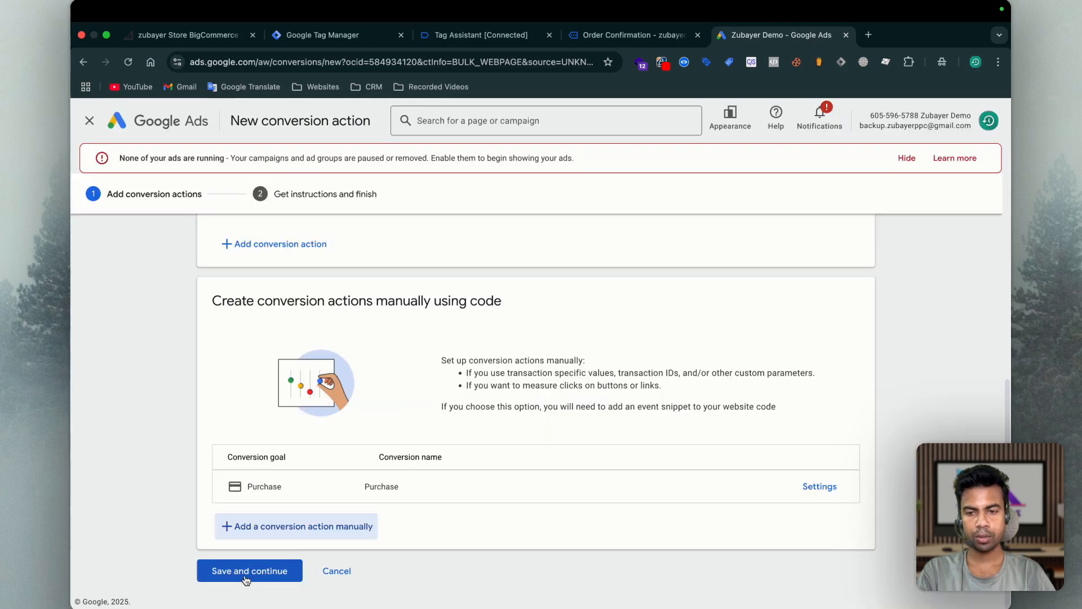
left_click(244, 574)
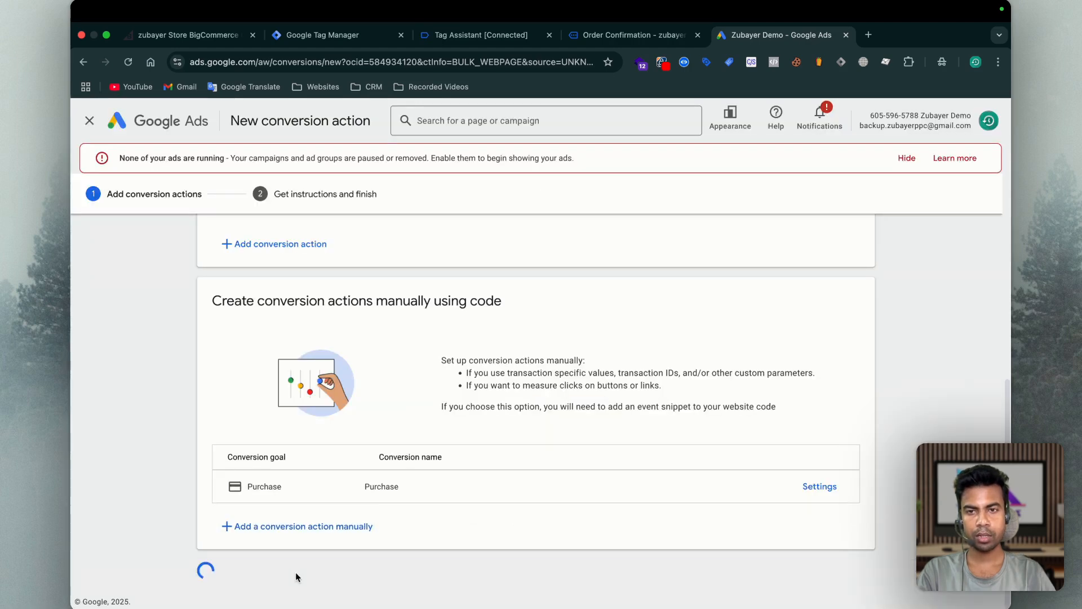
Show the Google Tag Manager installation instructions for the Purchase conversion and copy the conversion ID
left_click(754, 309)
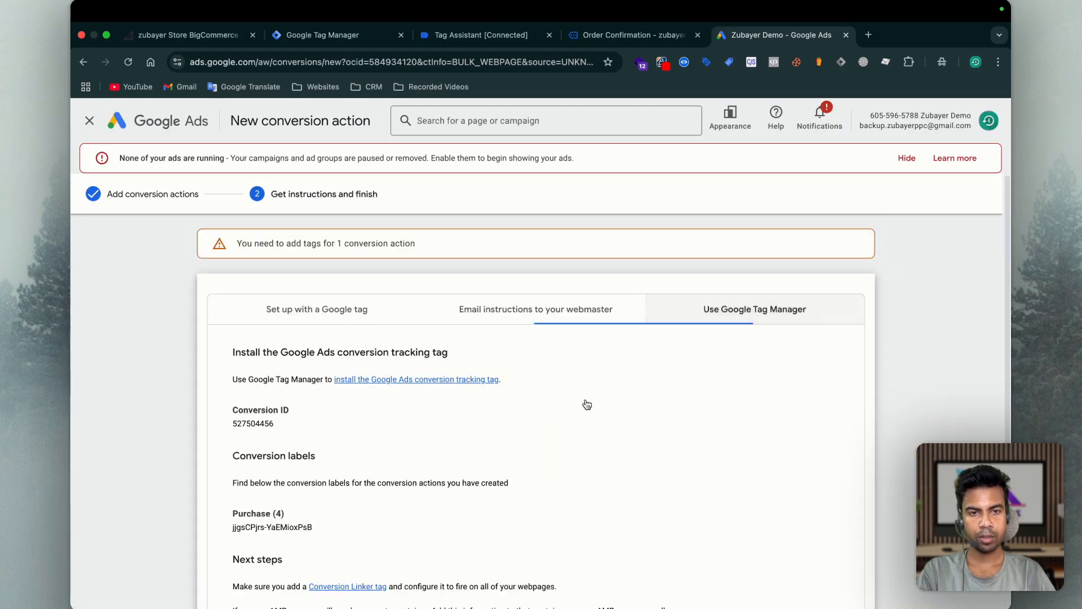
scroll(520, 413, "down", 2)
scroll(519, 417, "up", 1)
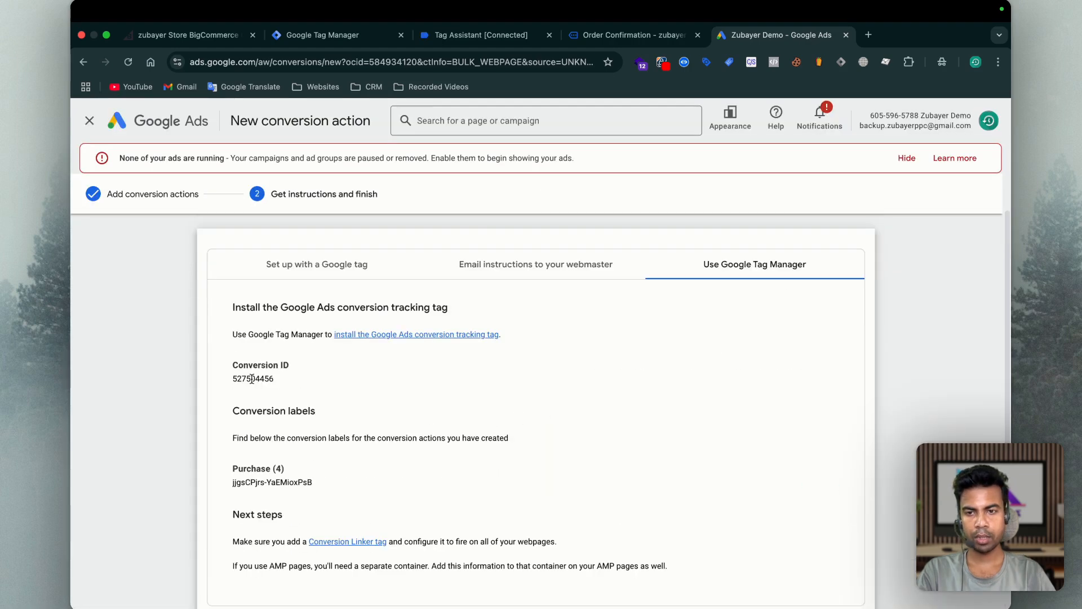
Switch to Google Tag Manager and start a new Google Ads Conversion Tracking tag with the conversion ID 527504456
left_click(339, 34)
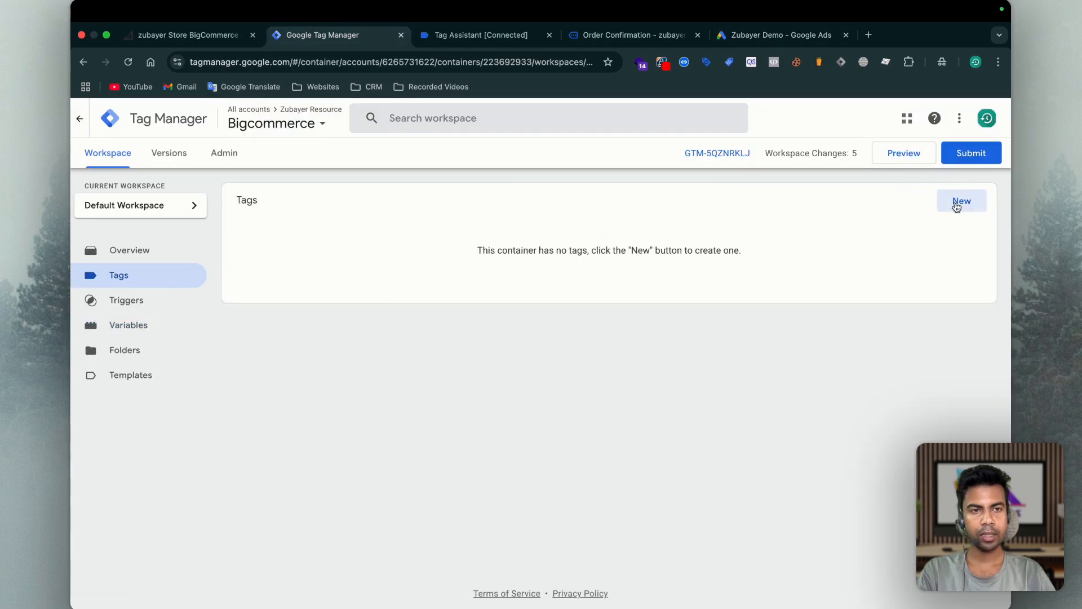
left_click(957, 202)
left_click(834, 234)
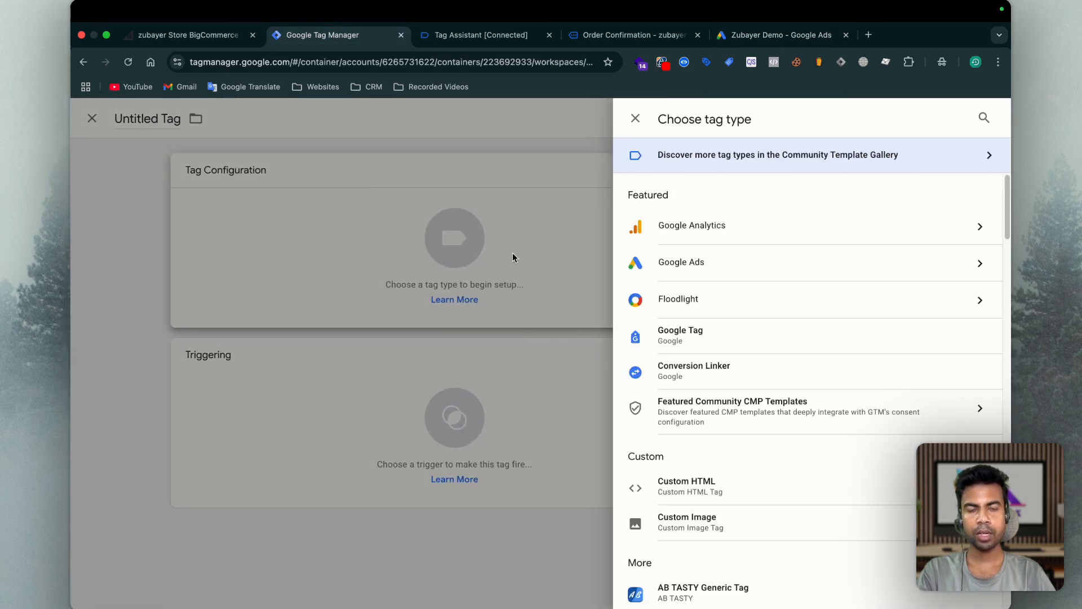
left_click(685, 262)
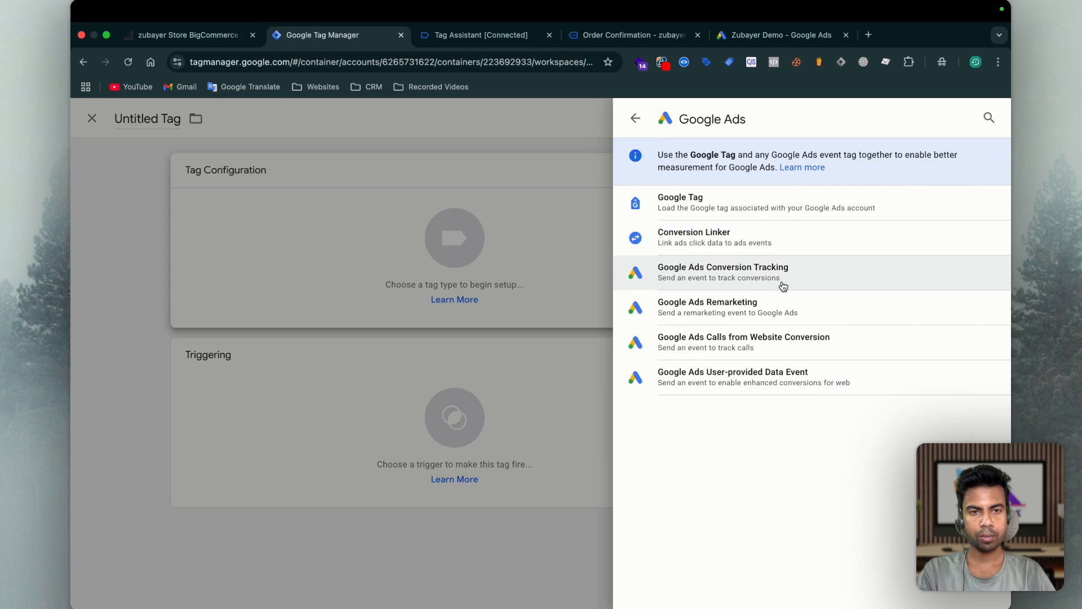
left_click(790, 276)
type("527504456")
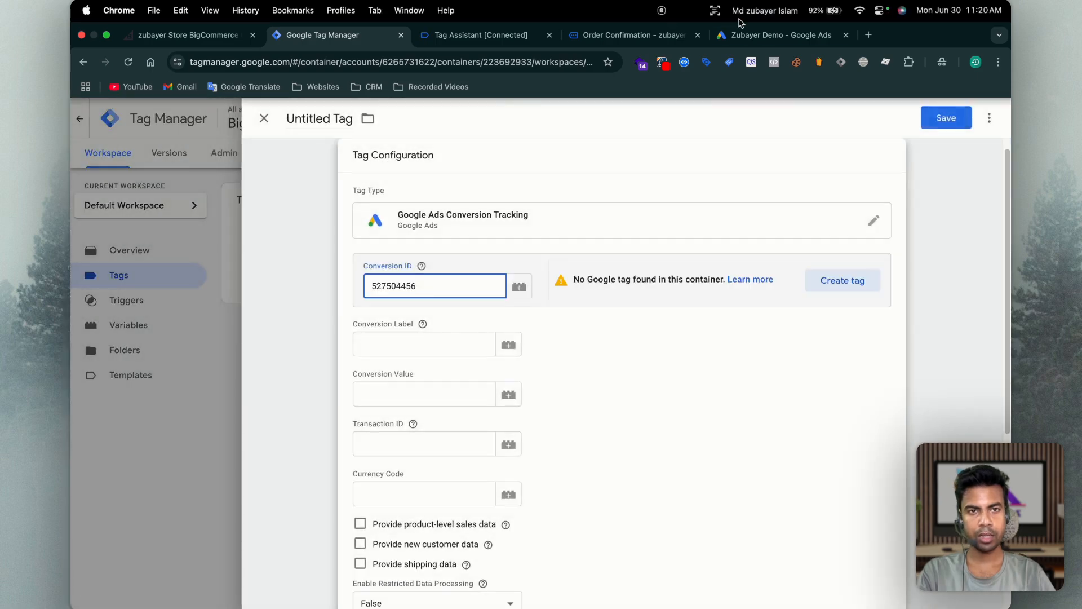
Switch back to Google Ads and copy the Purchase conversion label jjgsCPjrs-YaEMioxPsB
left_click(750, 34)
left_click_drag(232, 483, 289, 484)
left_click_drag(313, 487, 231, 485)
key("super+c")
left_click(242, 484)
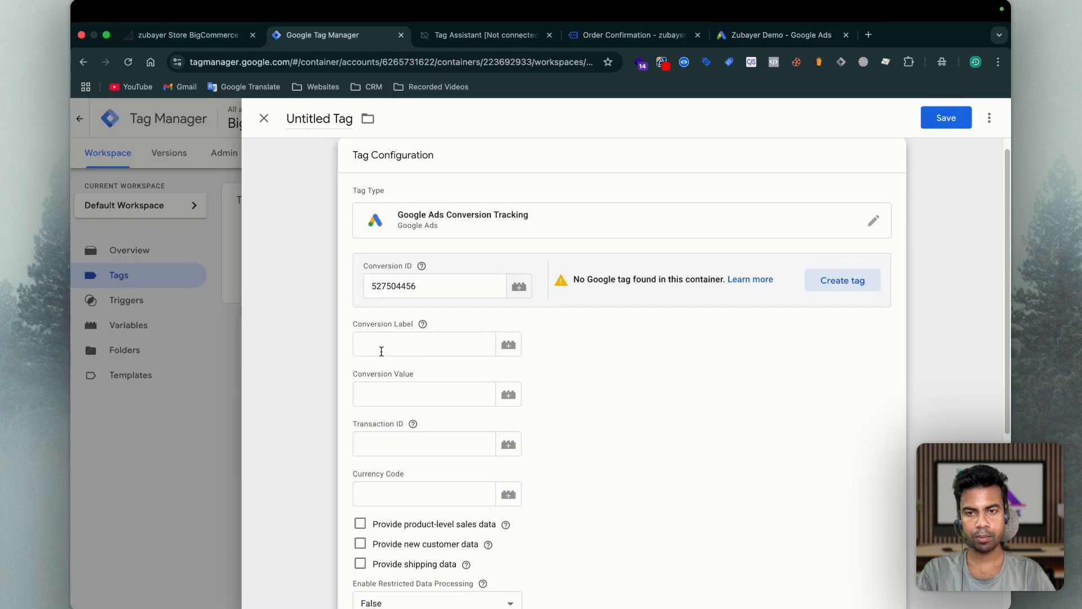
Paste the conversion label into the Google Tag Manager tag and trim it to jjgsCPjrs-YaEMioxPsB without the conversion name
left_click(383, 351)
key("super+v")
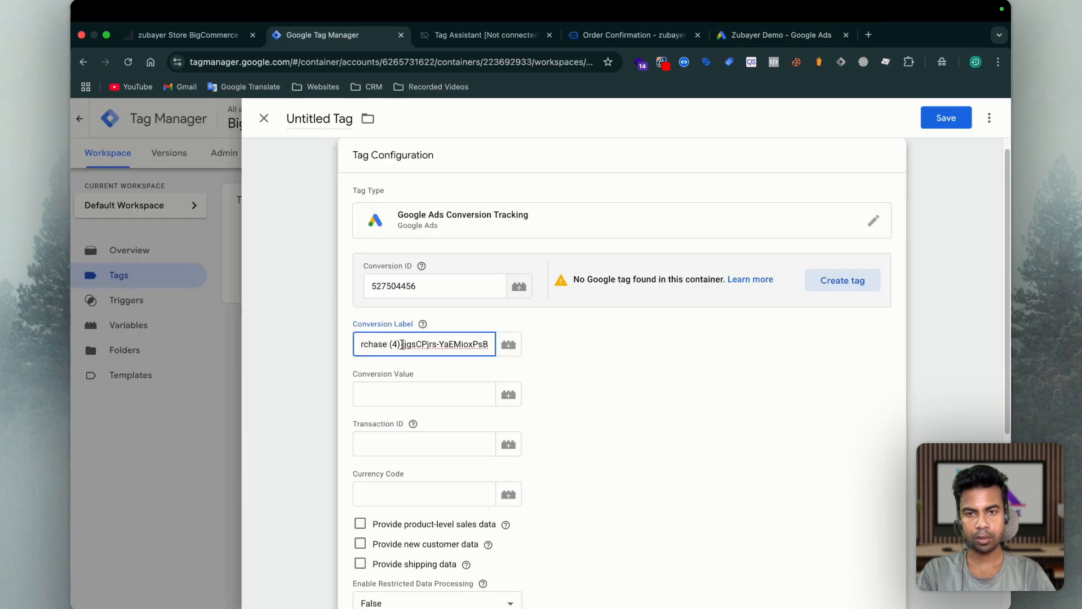
left_click_drag(402, 344, 332, 350)
left_click(461, 331)
key("BackSpace")
key("BackSpace")
key("BackSpace")
key("BackSpace")
key("BackSpace")
key("BackSpace")
key("BackSpace")
key("BackSpace")
key("BackSpace")
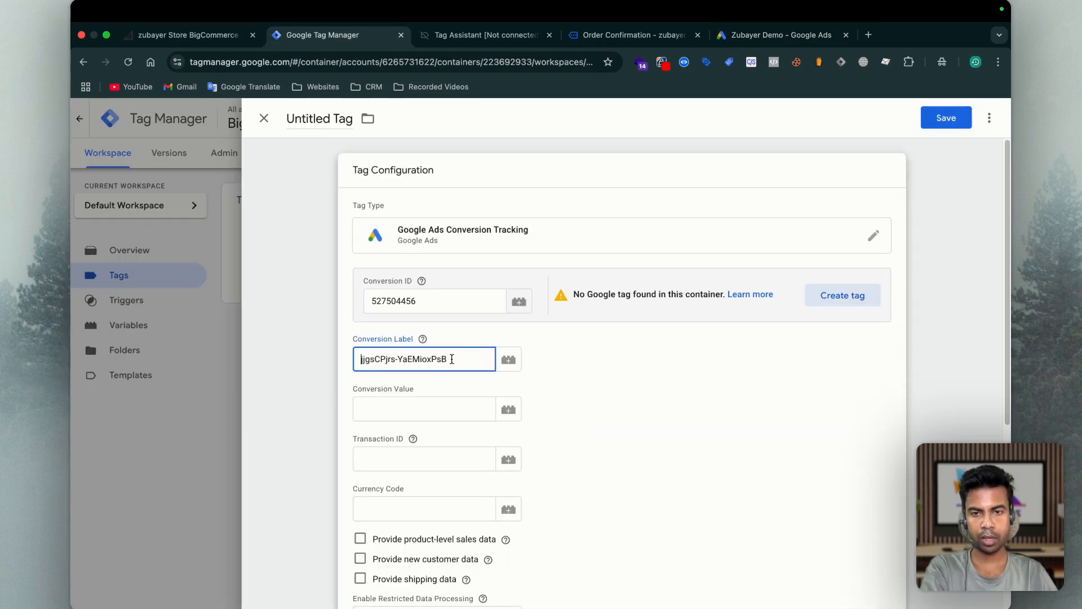
Fill the tag's conversion value, transaction ID and currency code with the variables {{Value}}, {{Transaction_id}} and {{Currency}}
left_click(417, 409)
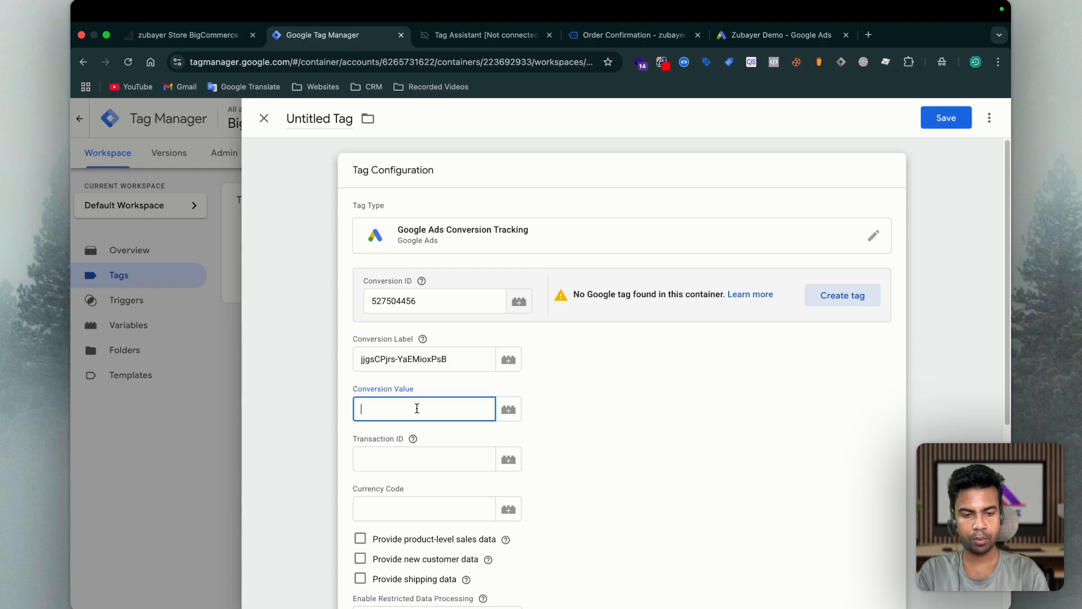
type("{{va")
left_click(383, 437)
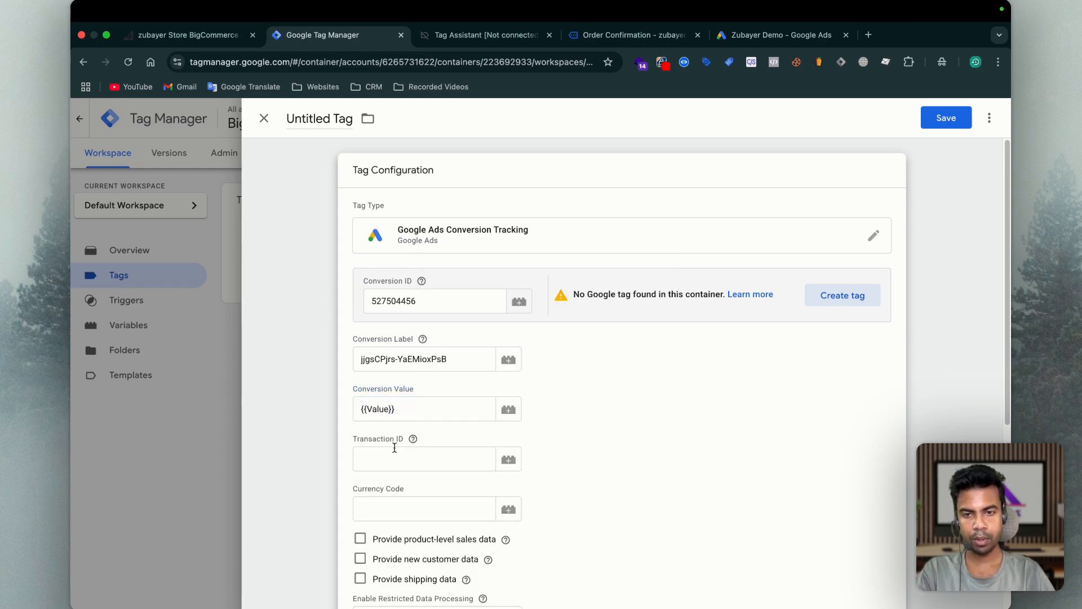
left_click(404, 447)
type("{{tr")
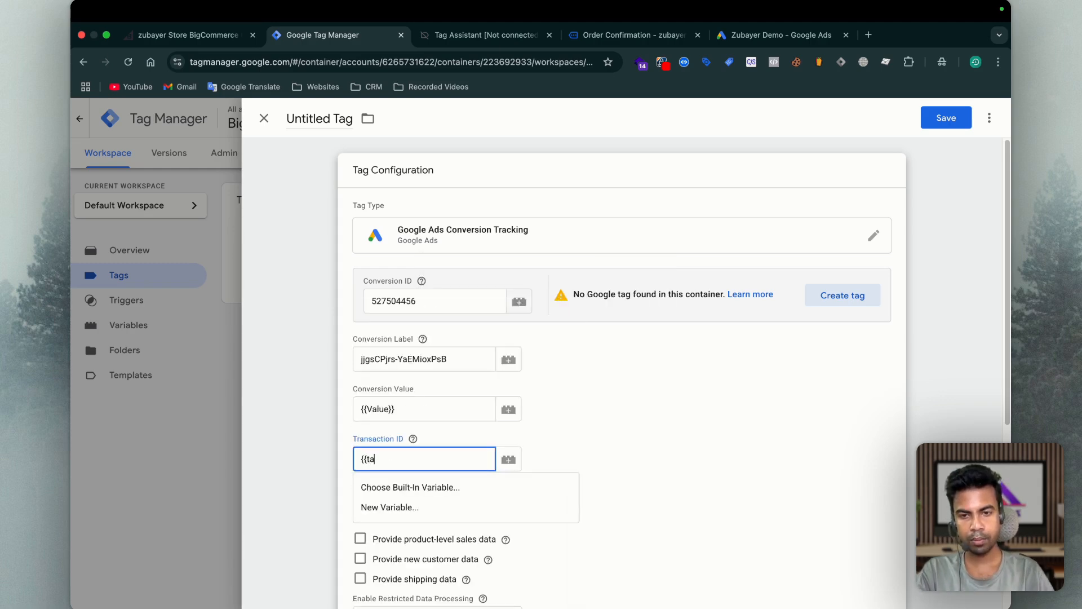
left_click(409, 489)
left_click(412, 509)
type("{{cu")
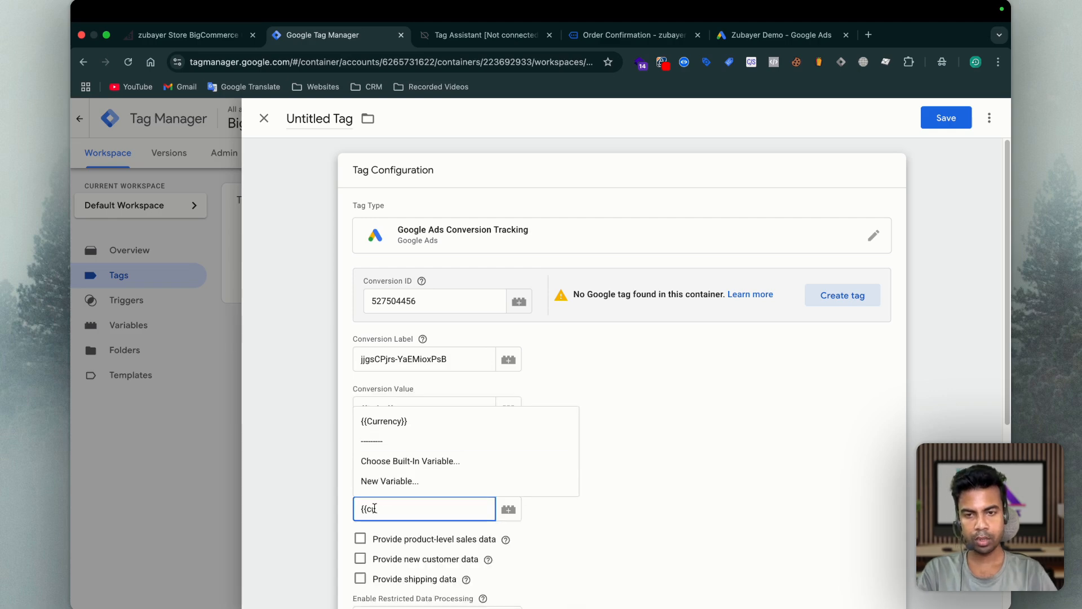
left_click(389, 421)
Start a new firing trigger for the conversion tag and name it Purchase
scroll(407, 379, "down", 5)
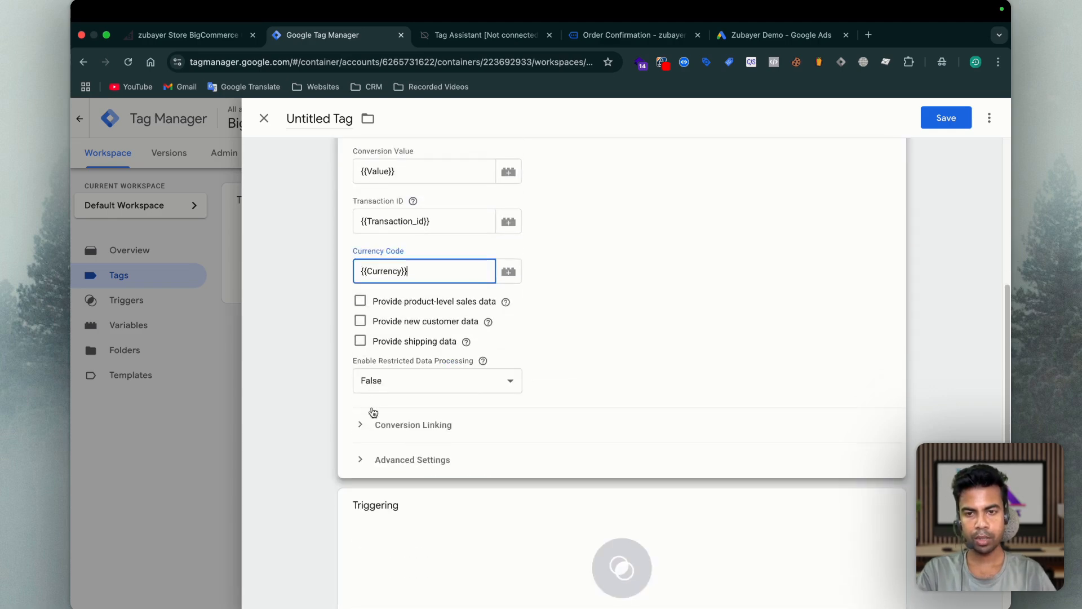
scroll(407, 378, "down", 1)
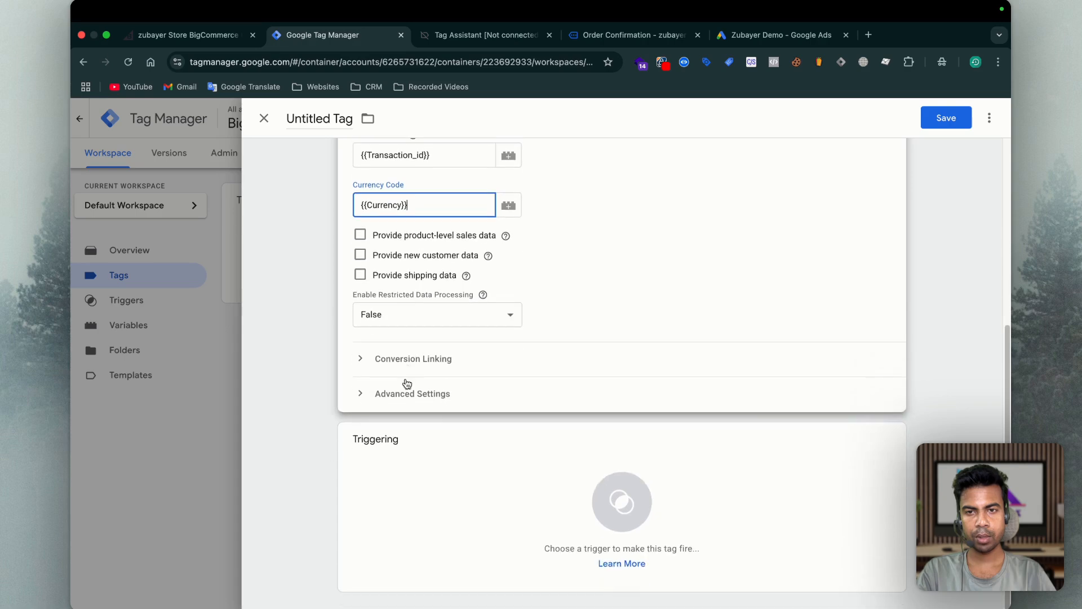
left_click(409, 500)
left_click(978, 120)
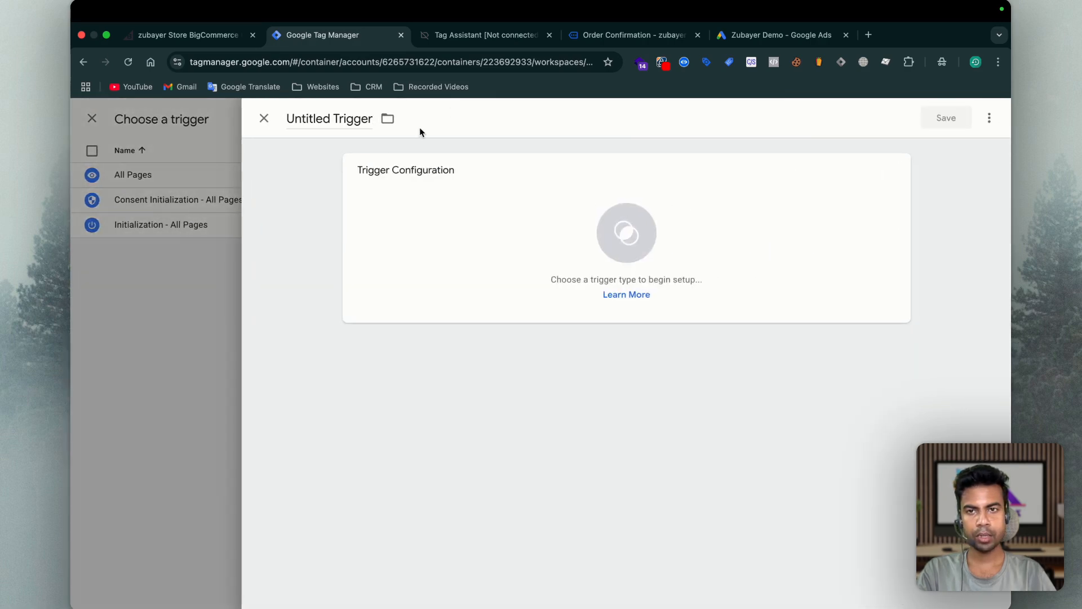
left_click(345, 119)
type("P")
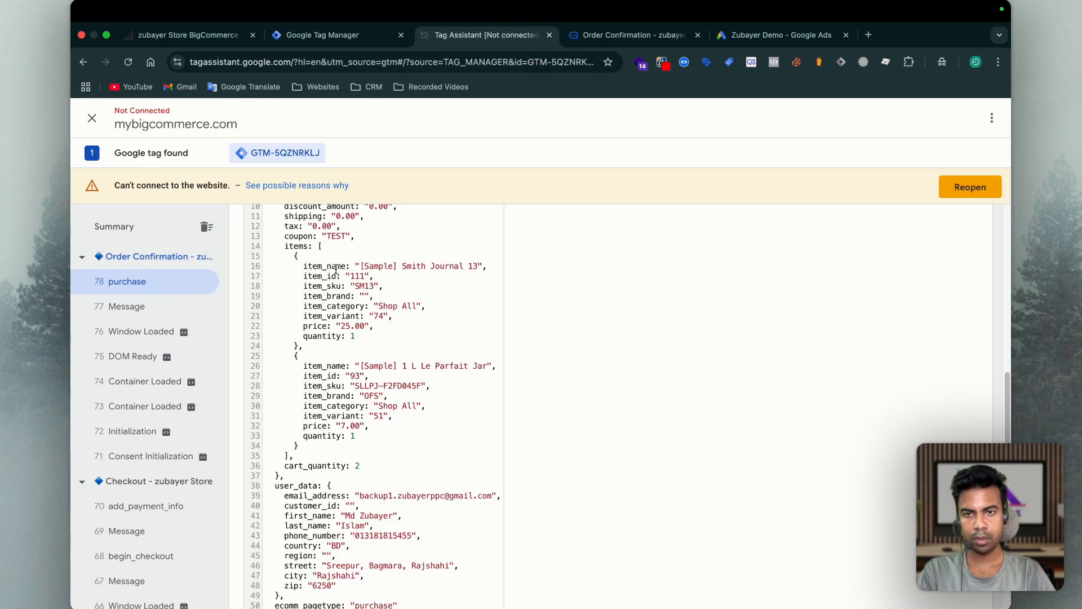
Check the purchase event in Tag Assistant, set the trigger as a Custom Event with the event name purchase, and save it
scroll(335, 270, "up", 5)
scroll(328, 489, "down", 2)
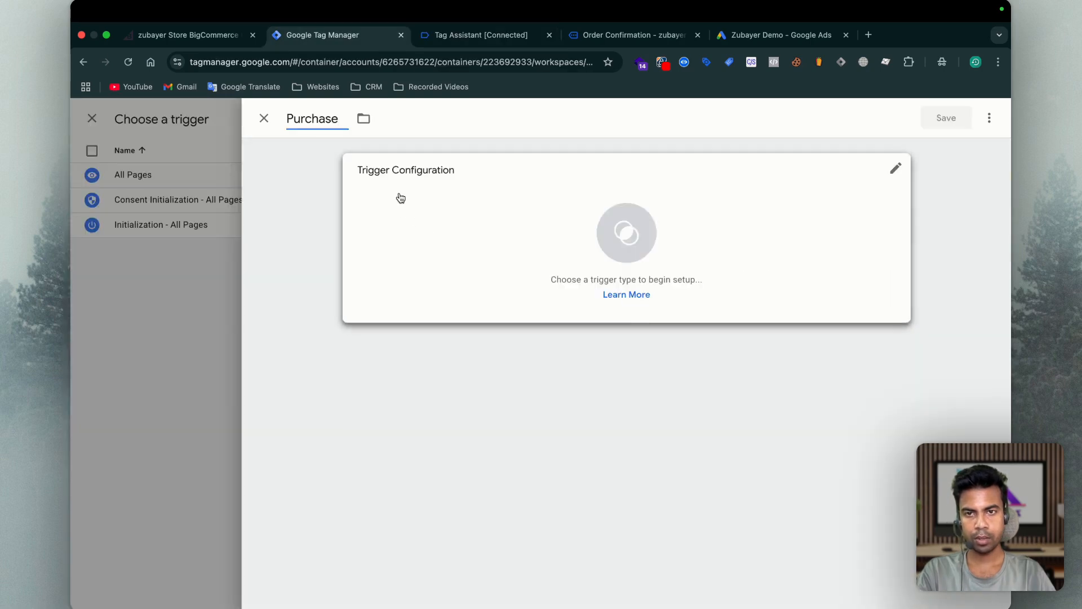
left_click(399, 198)
scroll(713, 502, "down", 3)
left_click(698, 451)
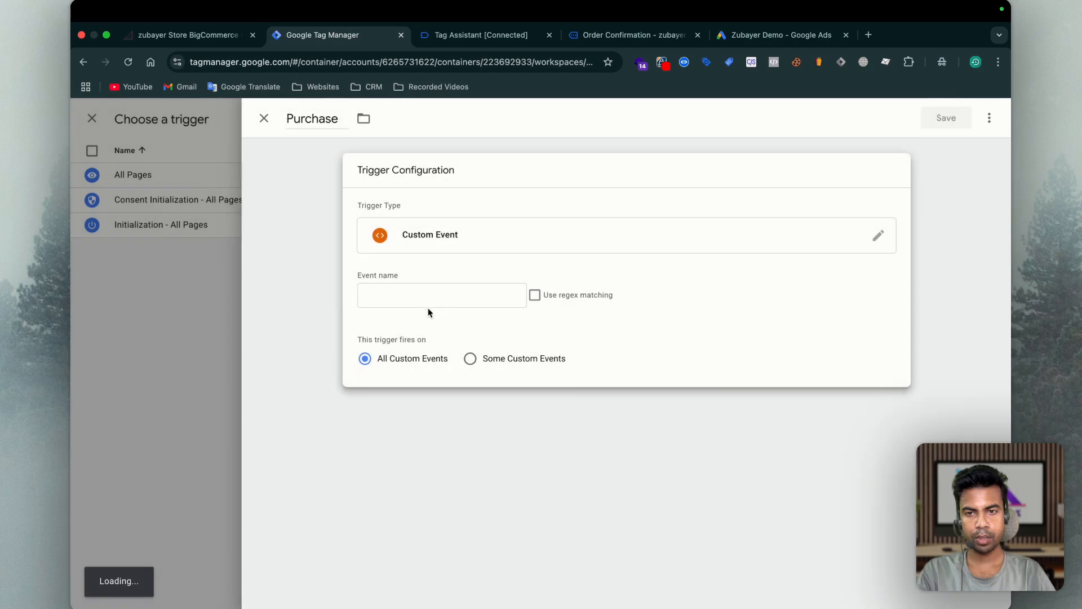
left_click(428, 298)
type("purchase")
left_click(946, 118)
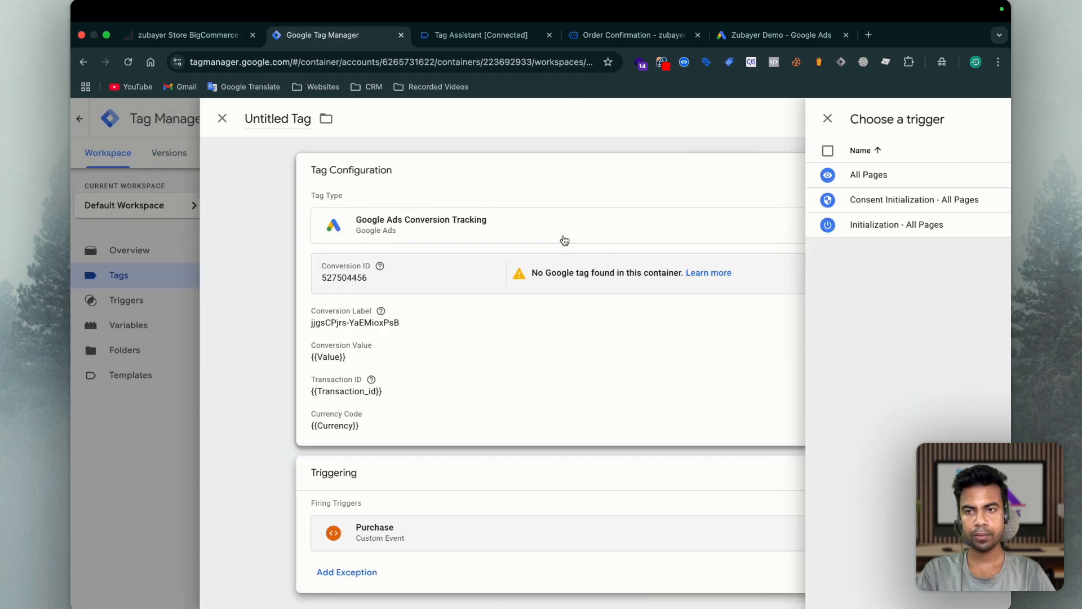
Create and save the missing Google tag AW-527504456 from the conversion tag, and save the conversion tag as Google Ads Purchase
left_click(515, 405)
scroll(519, 398, "down", 4)
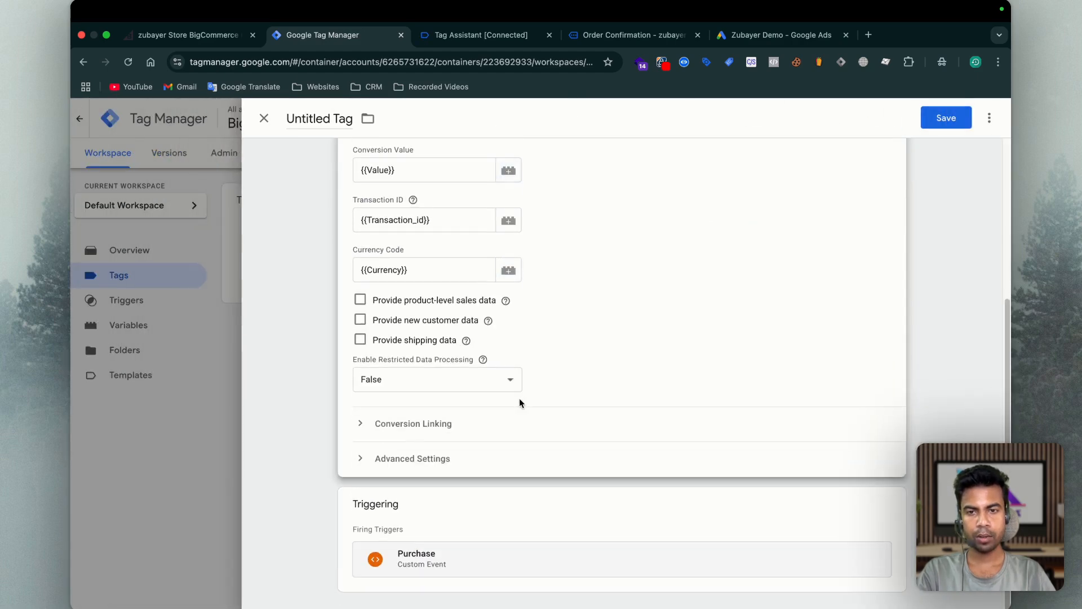
scroll(530, 400, "up", 4)
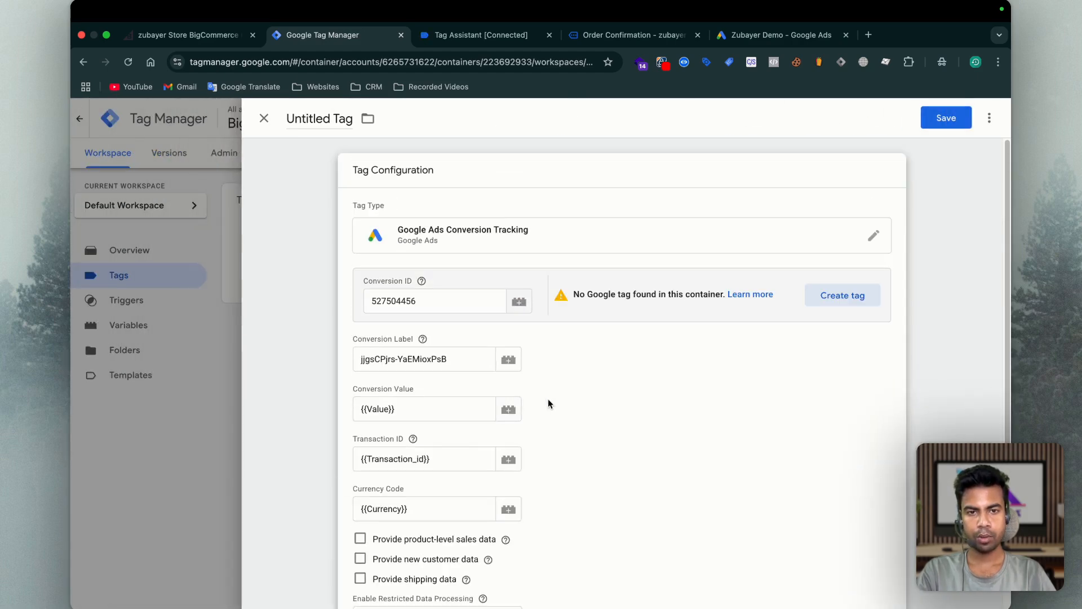
left_click(844, 296)
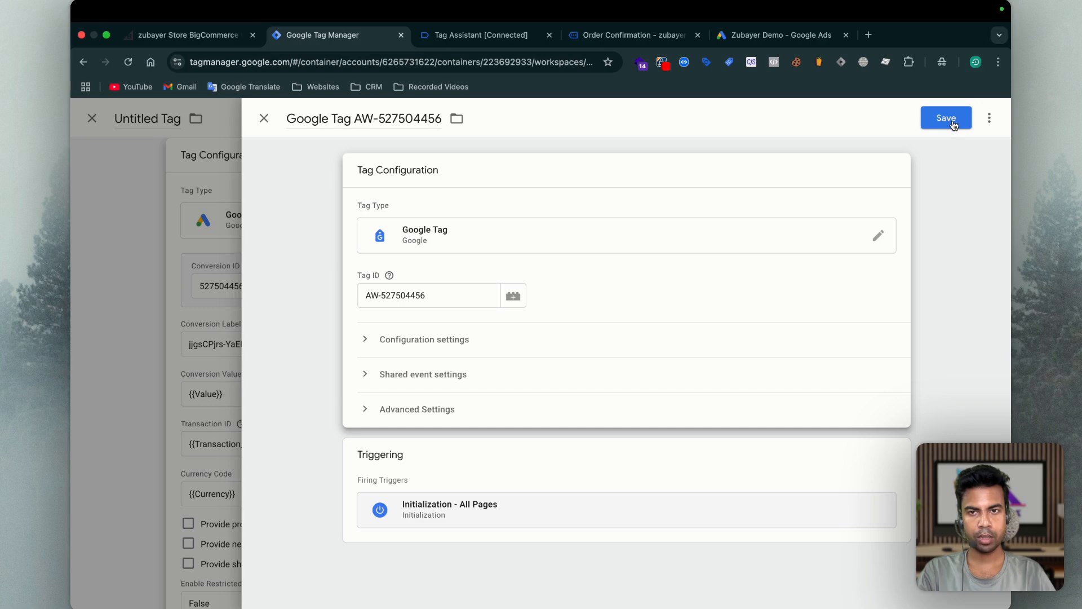
left_click(946, 117)
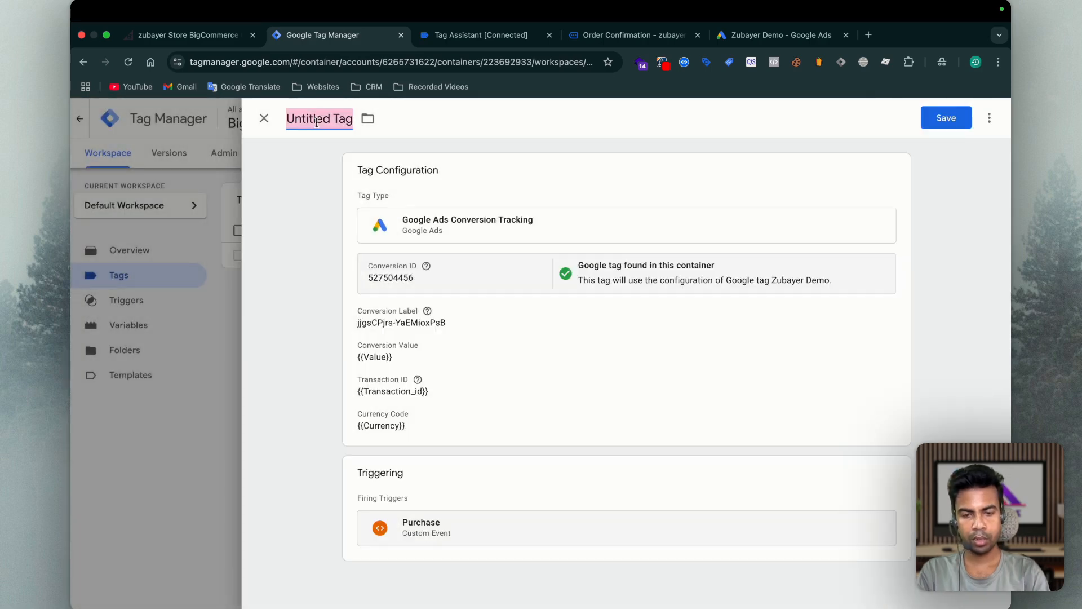
type("Google Ads Purchase")
left_click(944, 120)
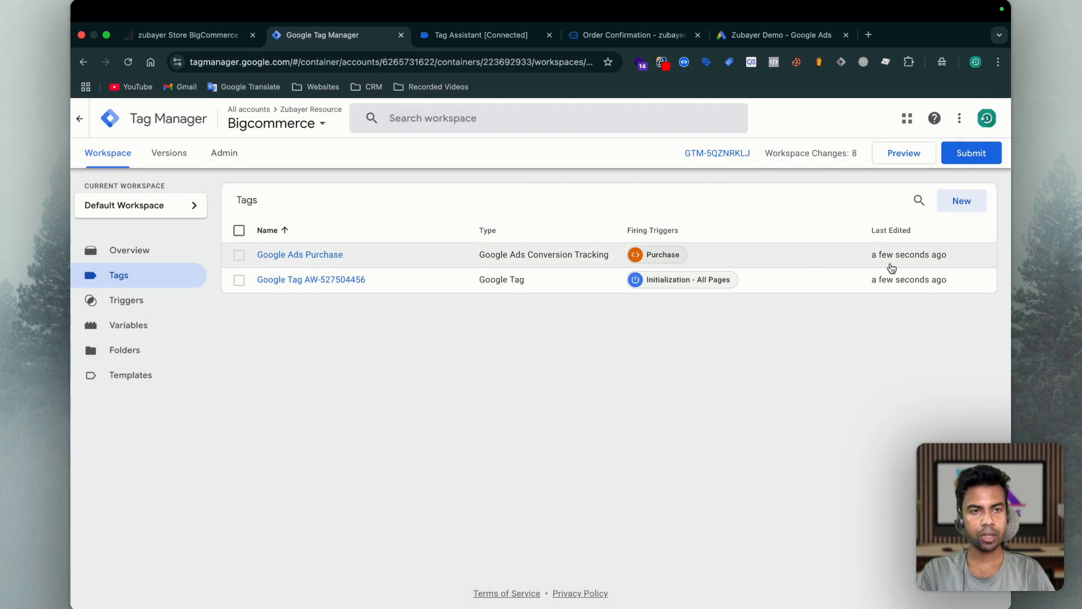
Start a new Conversion Linker tag and set it to fire on All Pages
left_click(953, 203)
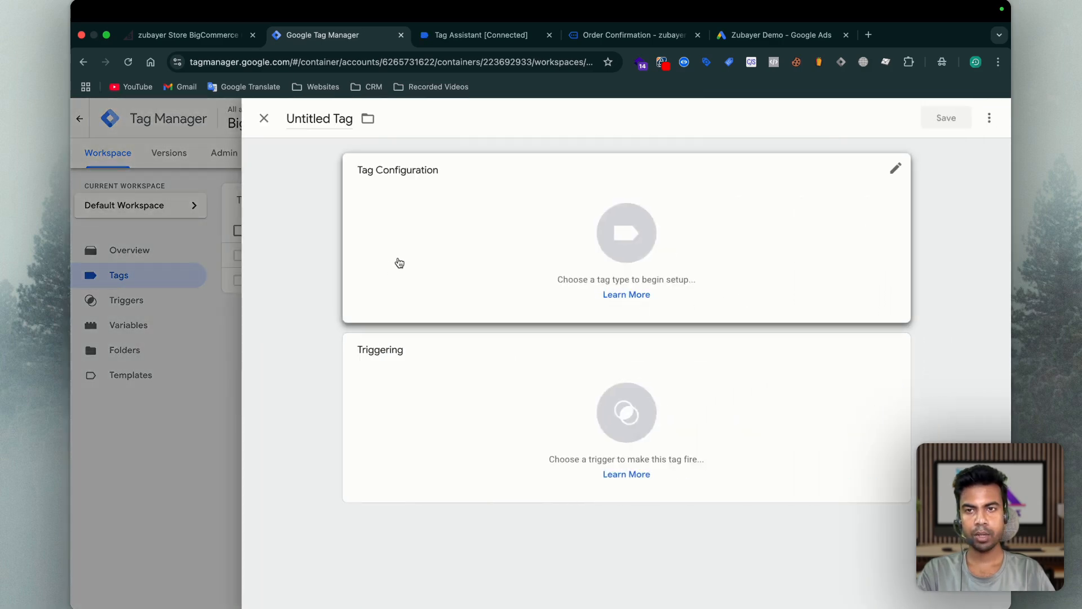
left_click(401, 259)
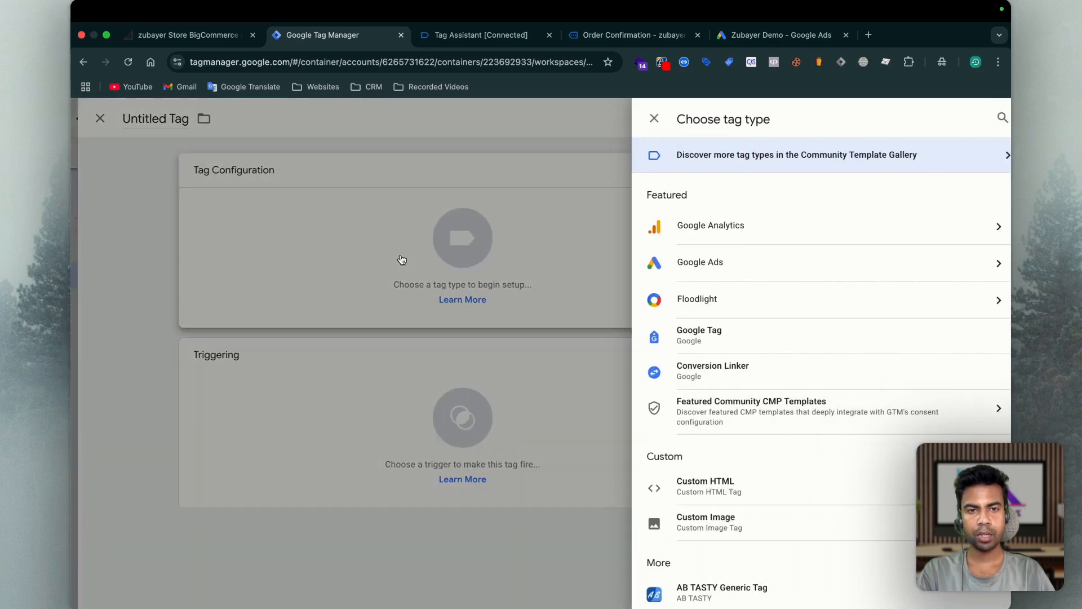
left_click(713, 361)
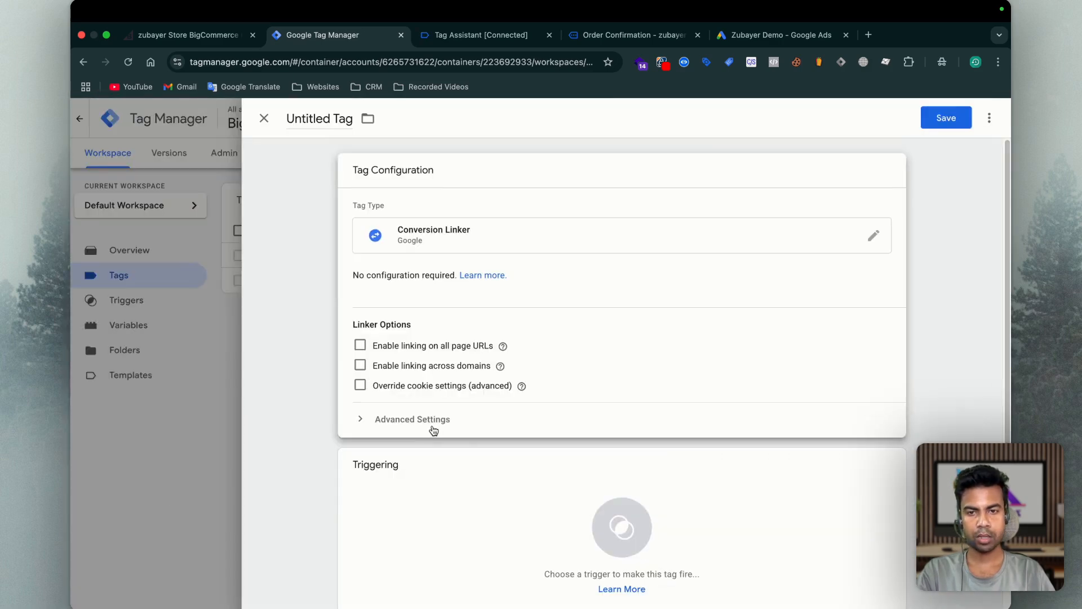
left_click(449, 522)
left_click(333, 174)
Save the linker tag under the name Google Ads Conversion Linker
left_click(946, 118)
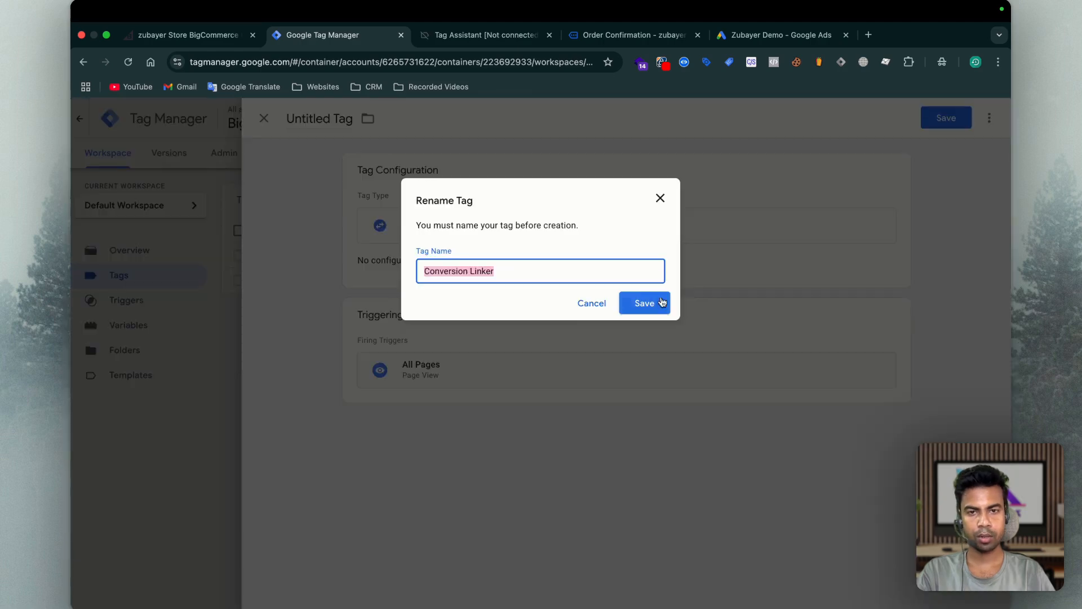
key("Left")
type("G")
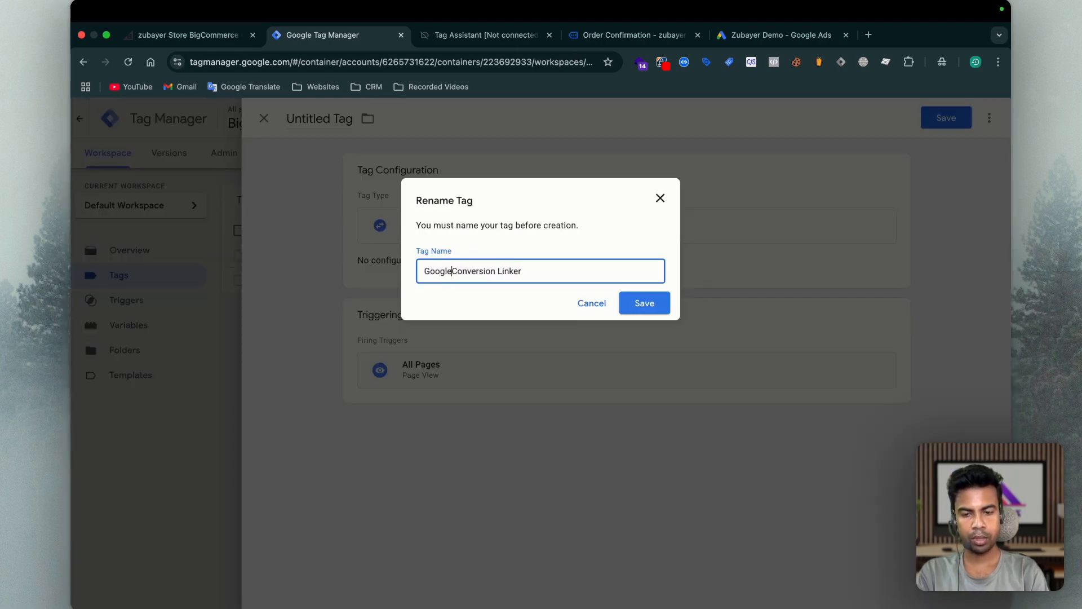
type("oogle Ads")
key("Return")
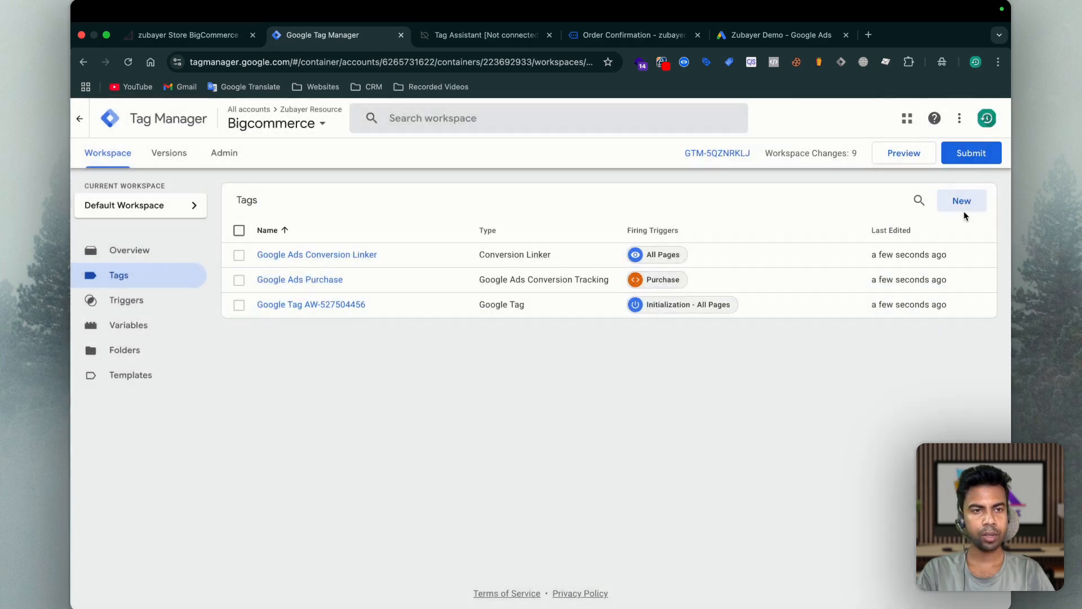
Start another new tag named Google Ads User Data and give it the Purchase firing trigger
left_click(962, 202)
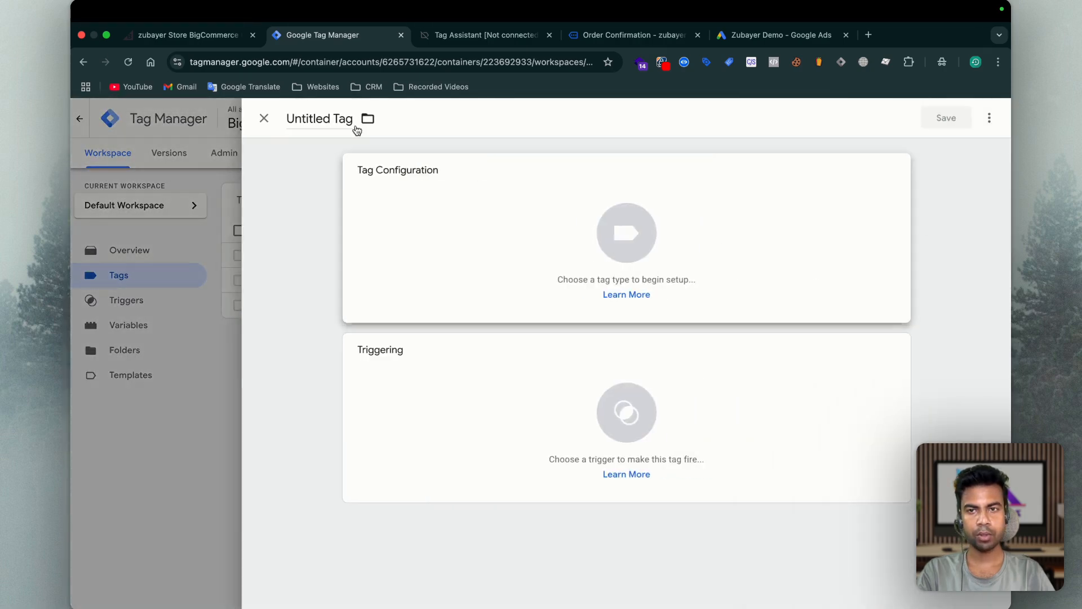
left_click(314, 117)
type("Googl")
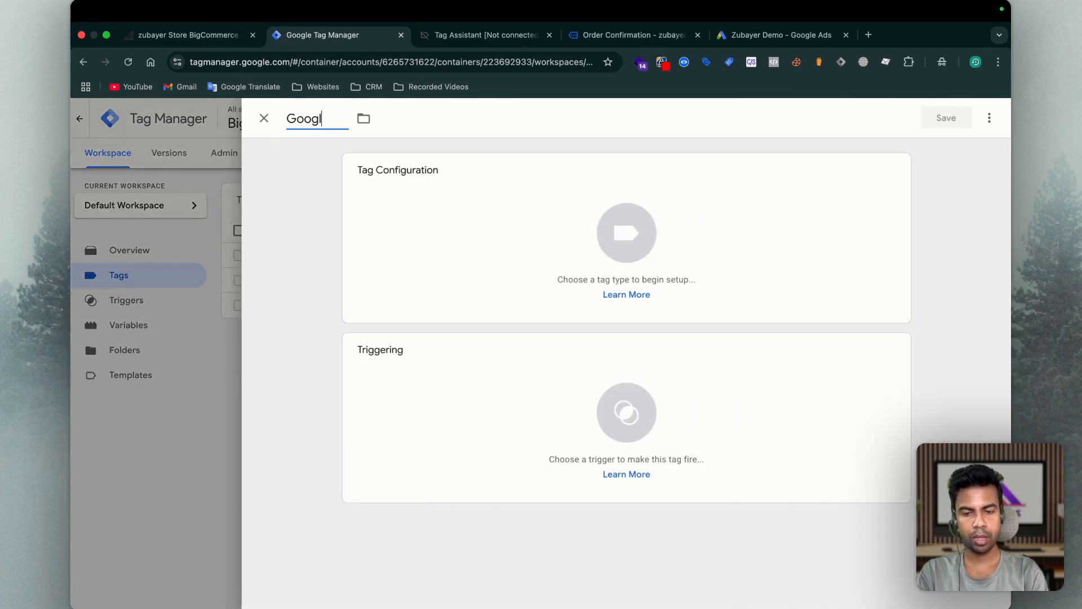
type("e Ads User Data")
left_click(464, 338)
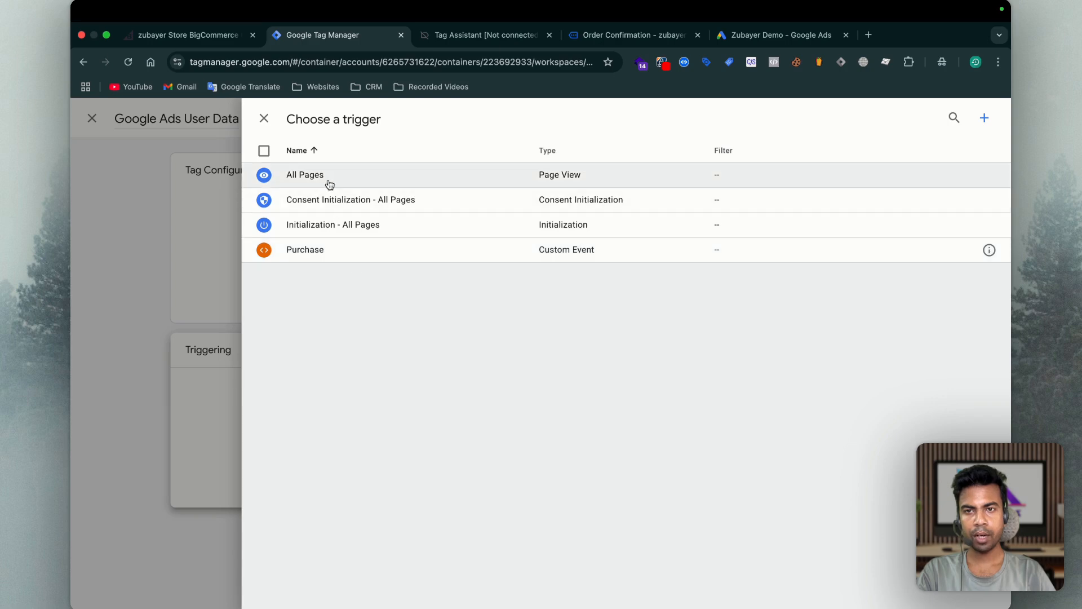
left_click(330, 252)
Set the tag type to Google Ads User-provided Data Event and enter conversion ID 527504456 copied from Google Ads
left_click(457, 239)
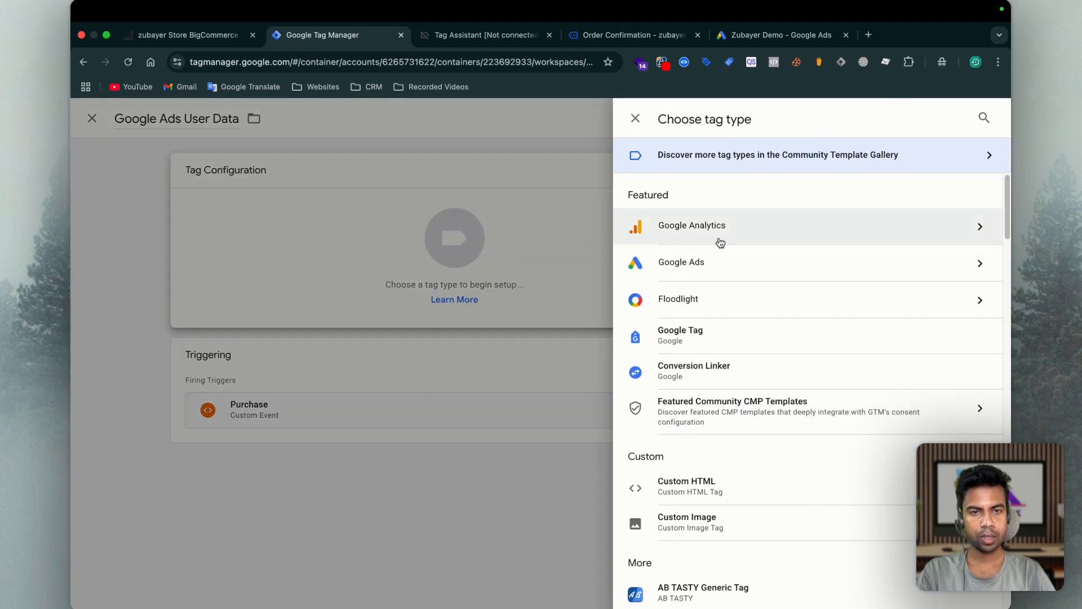
left_click(718, 264)
left_click(699, 376)
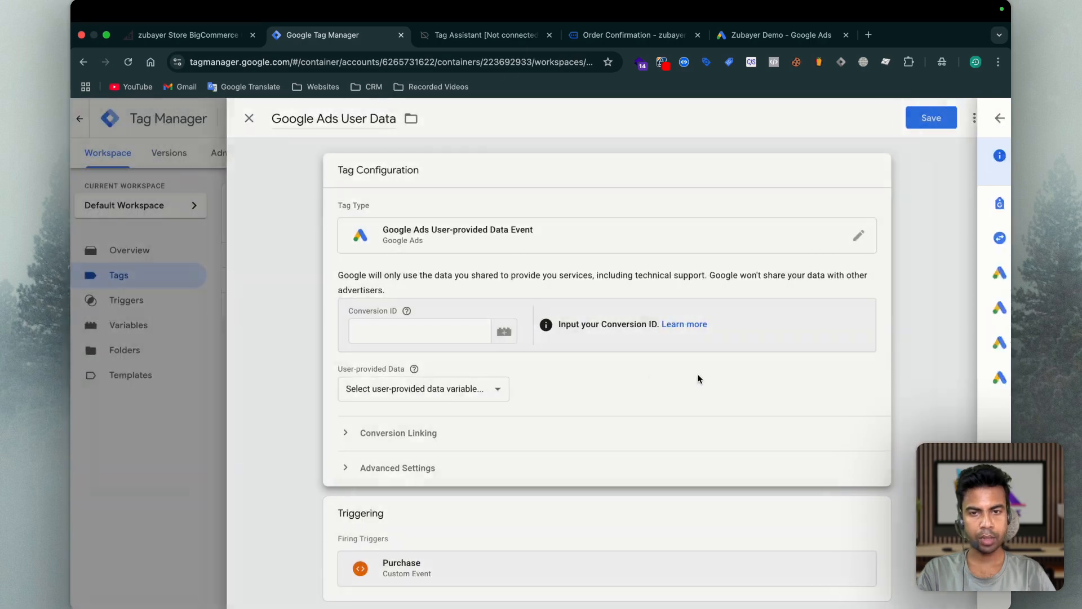
left_click(782, 35)
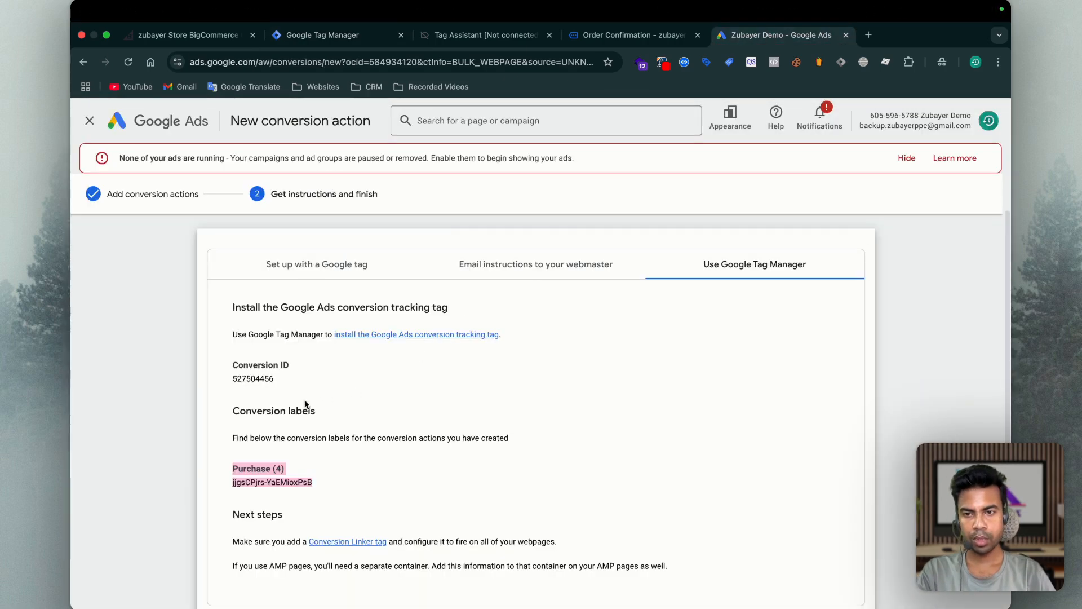
left_click(322, 34)
type("527504456")
Start a new user-provided data variable for the tag and name it User Data
left_click(398, 395)
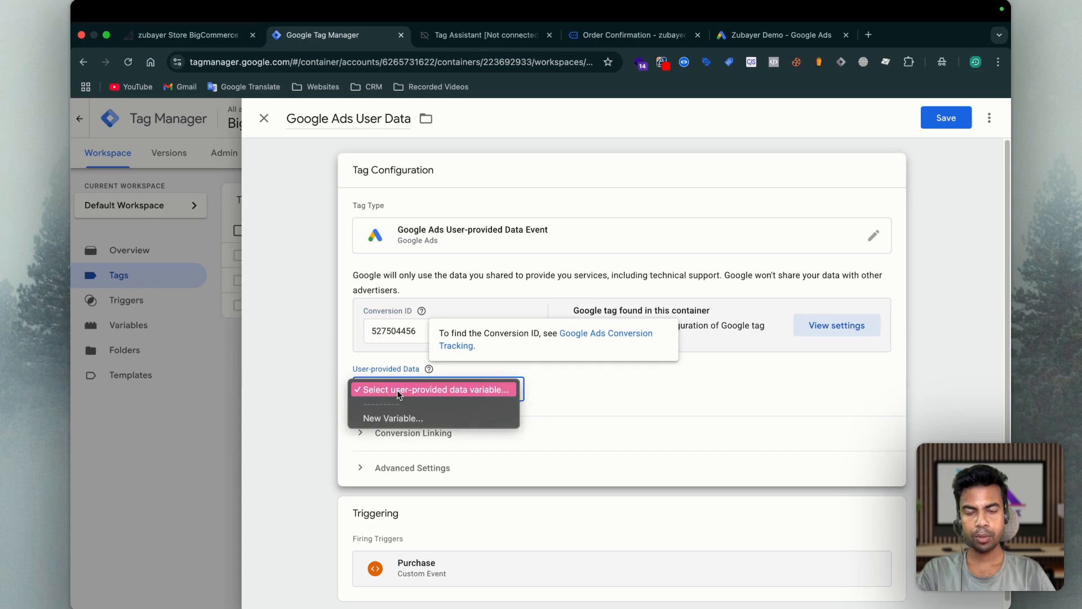
left_click(389, 416)
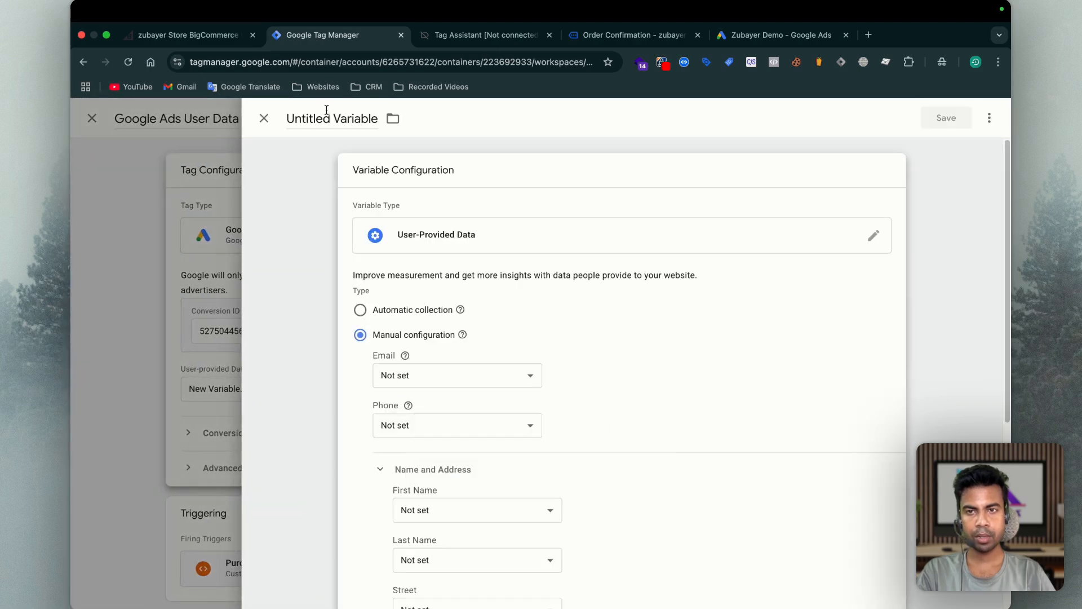
left_click(324, 119)
type("User Data")
left_click(490, 287)
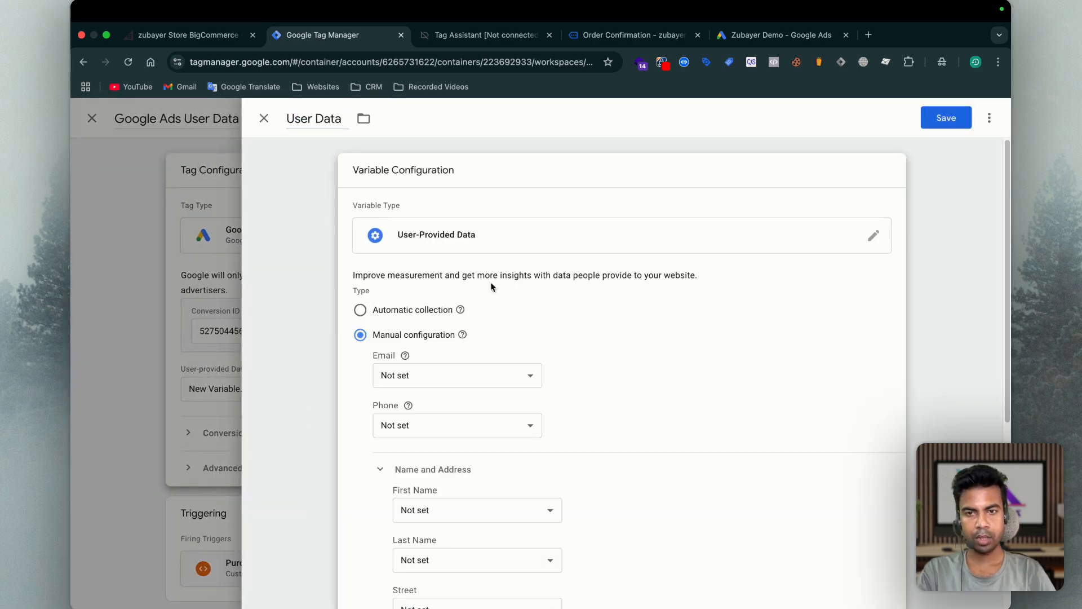
Check the purchase event's user_data in Tag Assistant, map Email to {{Email}} and Phone to {{Phone}}, and save the User Data variable
scroll(419, 342, "down", 2)
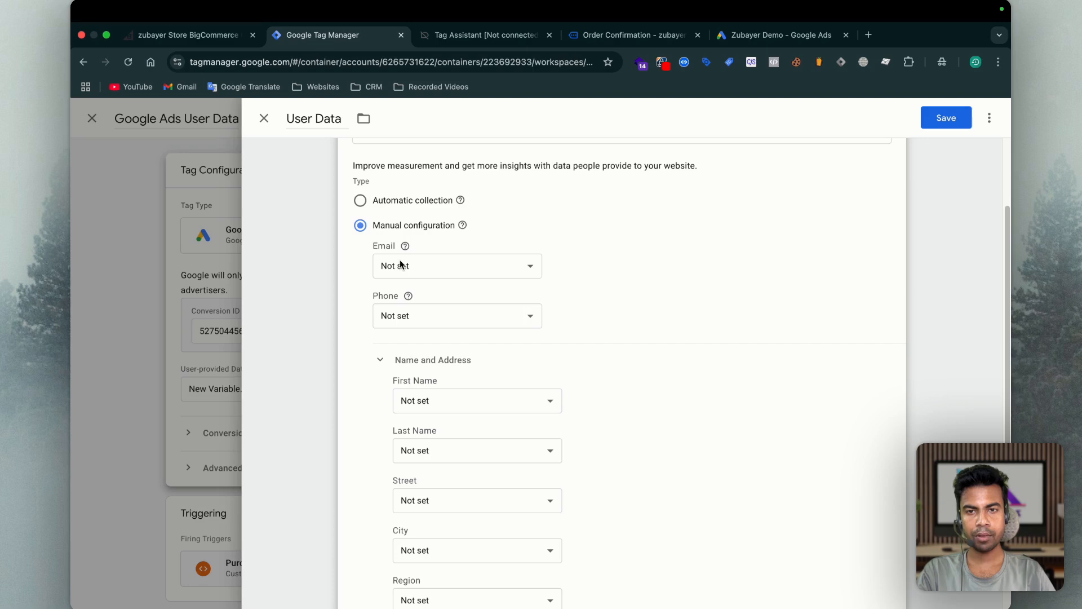
left_click(460, 37)
scroll(391, 488, "down", 5)
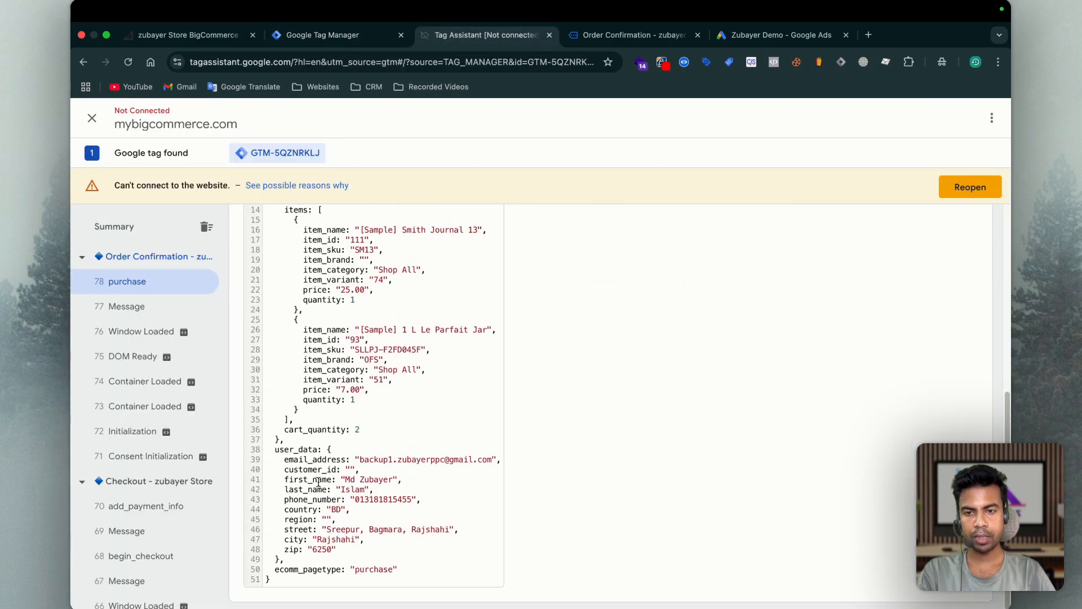
left_click(333, 35)
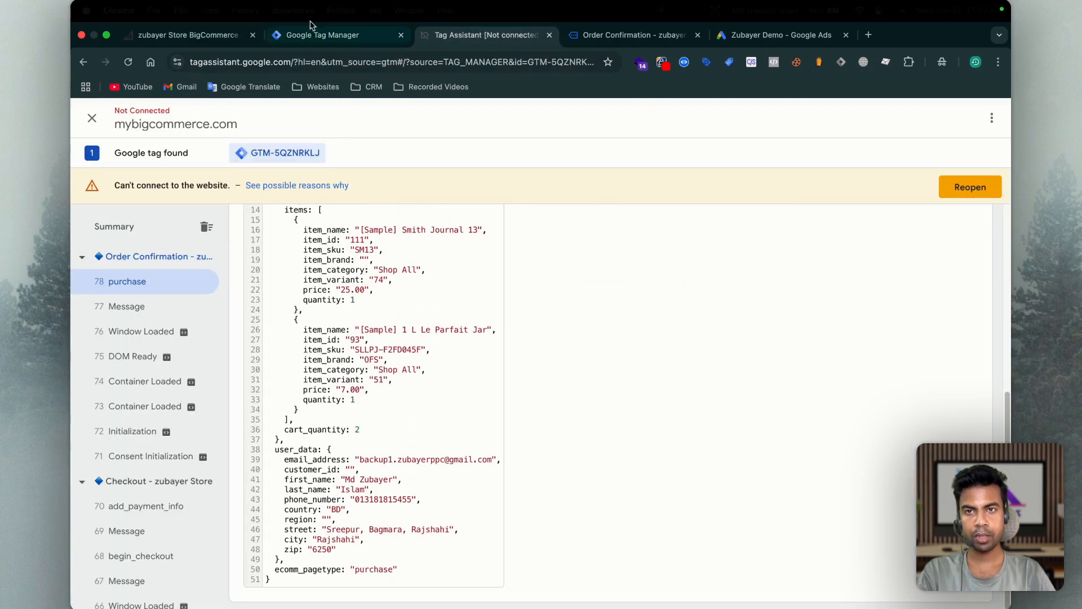
left_click(415, 271)
left_click(412, 295)
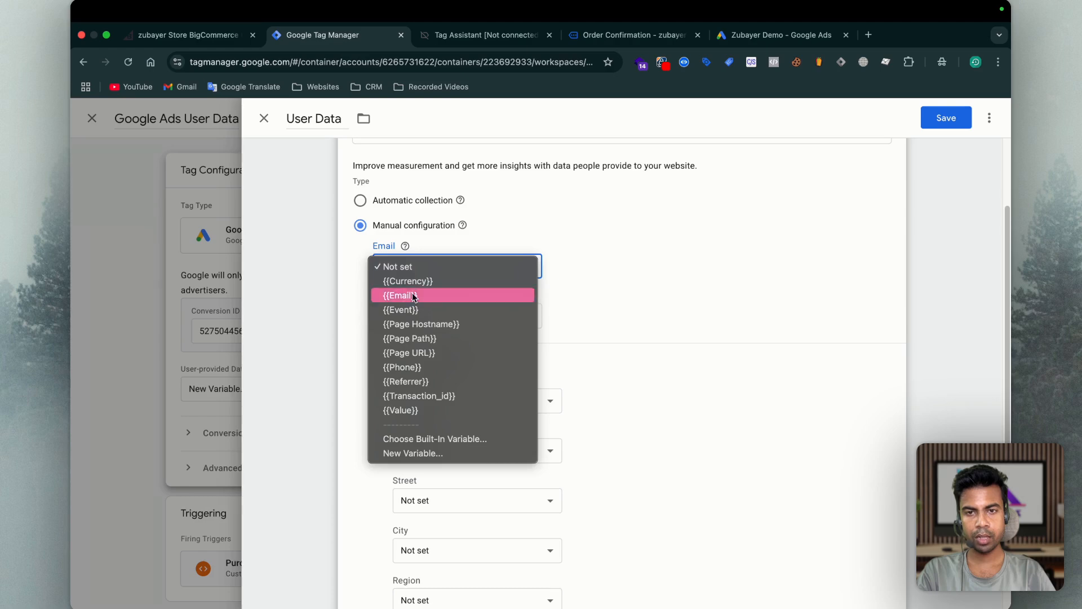
left_click(414, 317)
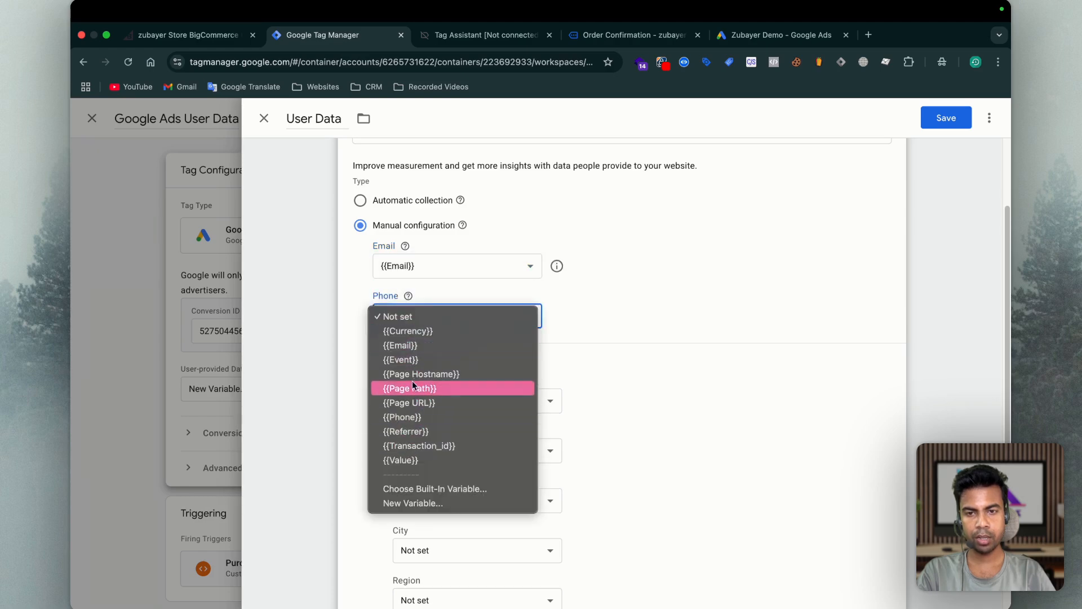
left_click(405, 418)
scroll(458, 398, "down", 5)
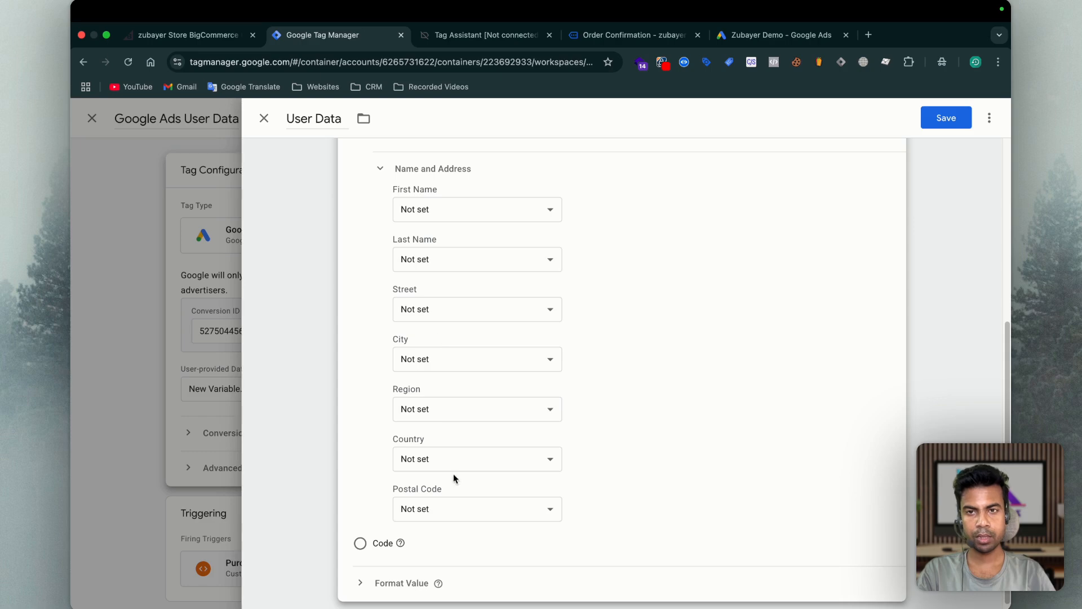
left_click(947, 118)
Review the conversion linking settings of the Google Ads User Data tag and save the tag
left_click(448, 425)
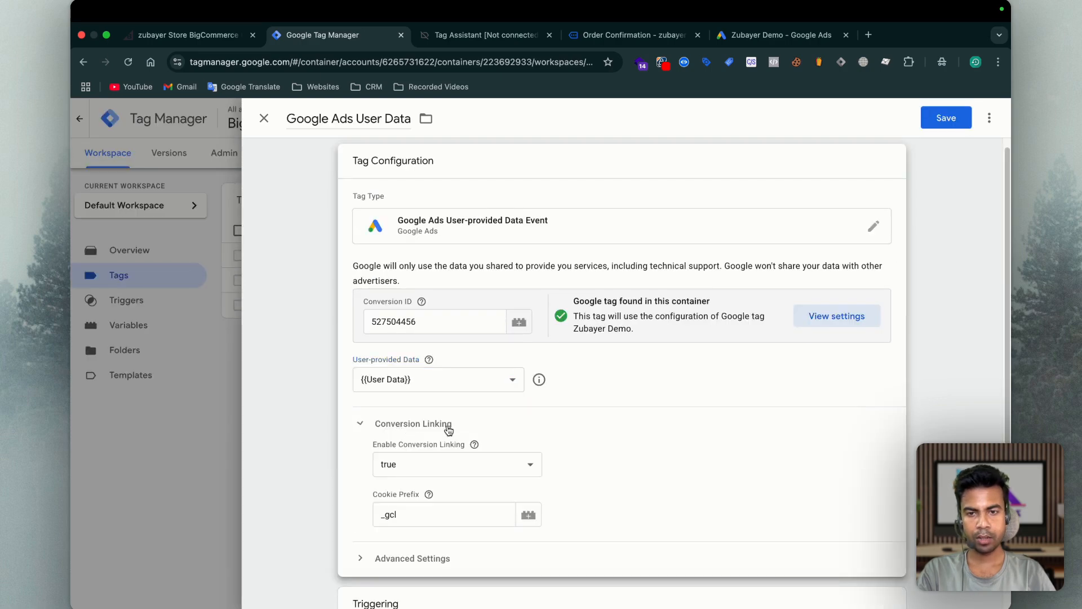
scroll(479, 425, "down", 2)
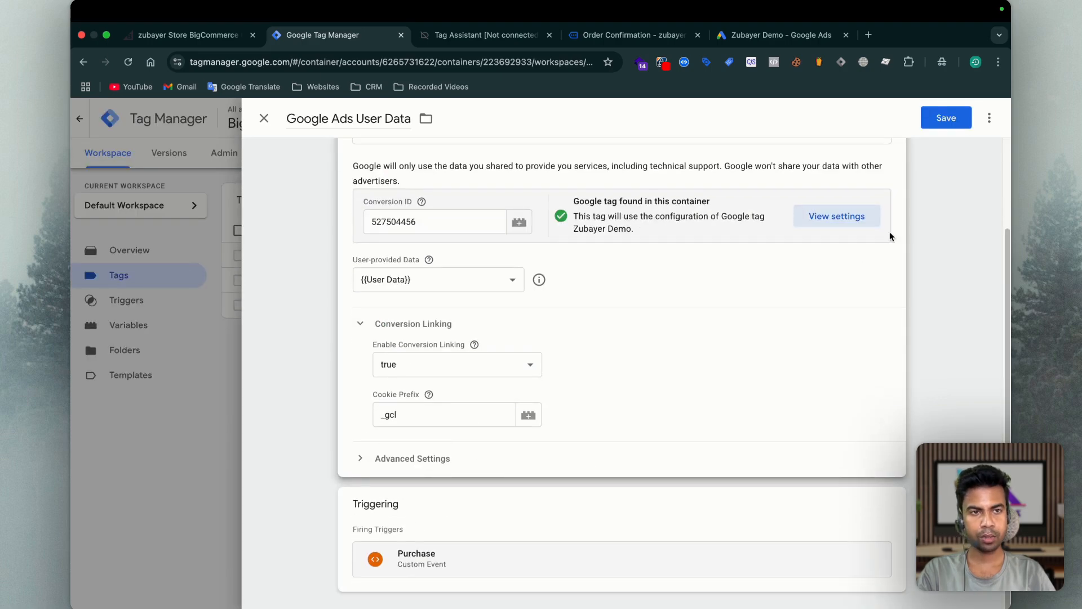
left_click(946, 118)
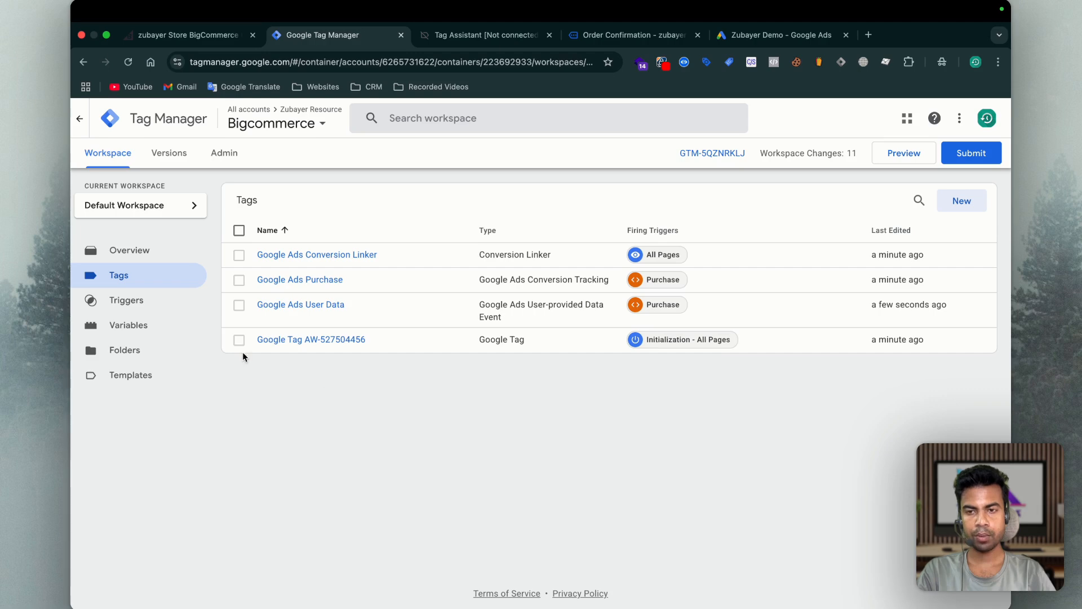
left_click(239, 343)
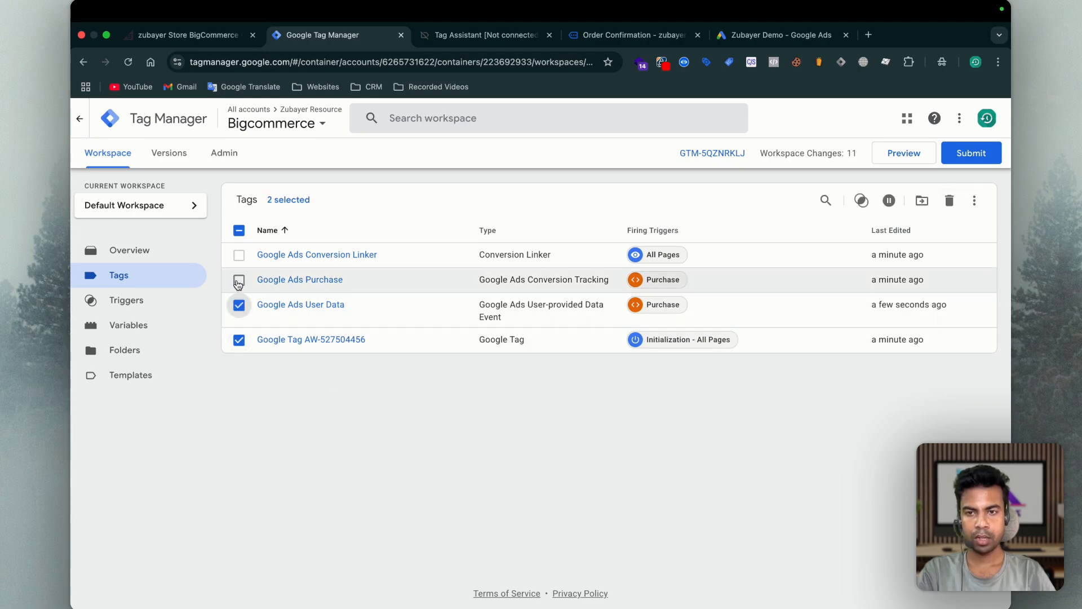
left_click(239, 280)
left_click(239, 255)
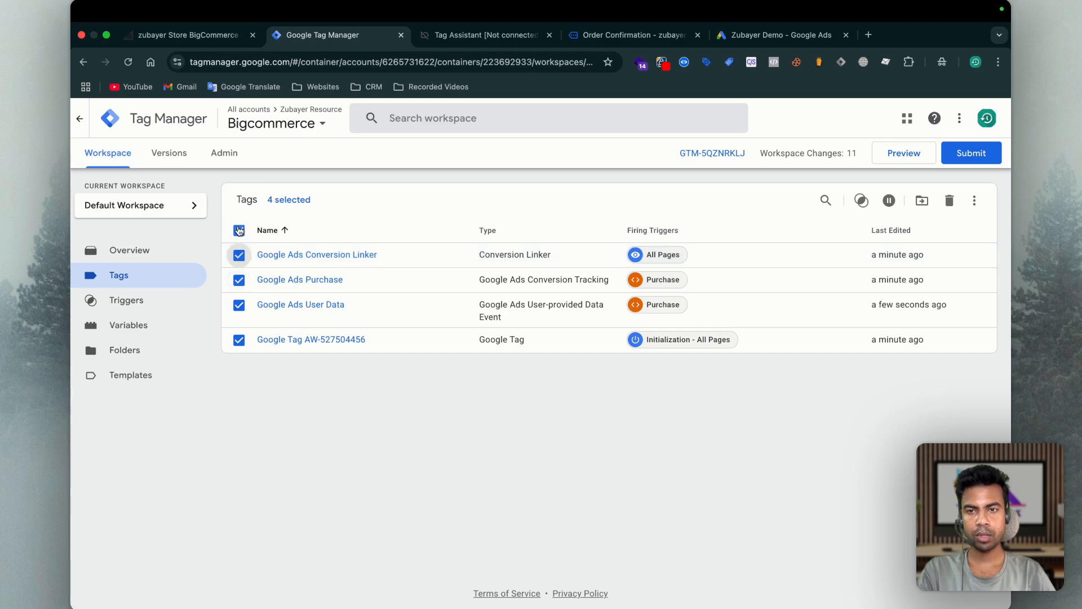
left_click(239, 230)
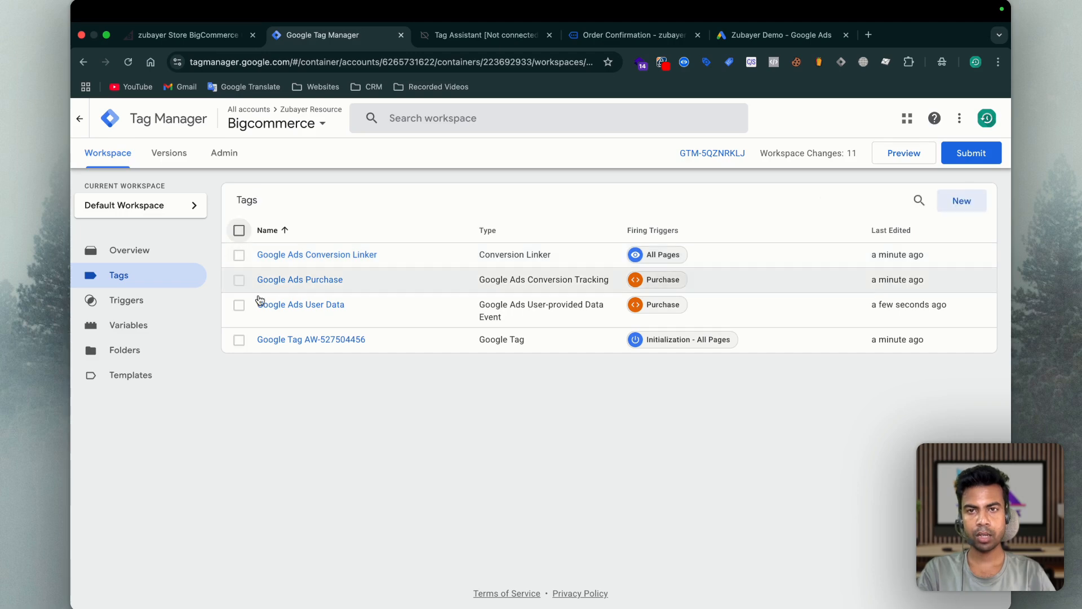
Start previewing the container on the store and finish the new conversion action setup in Google Ads
left_click(900, 161)
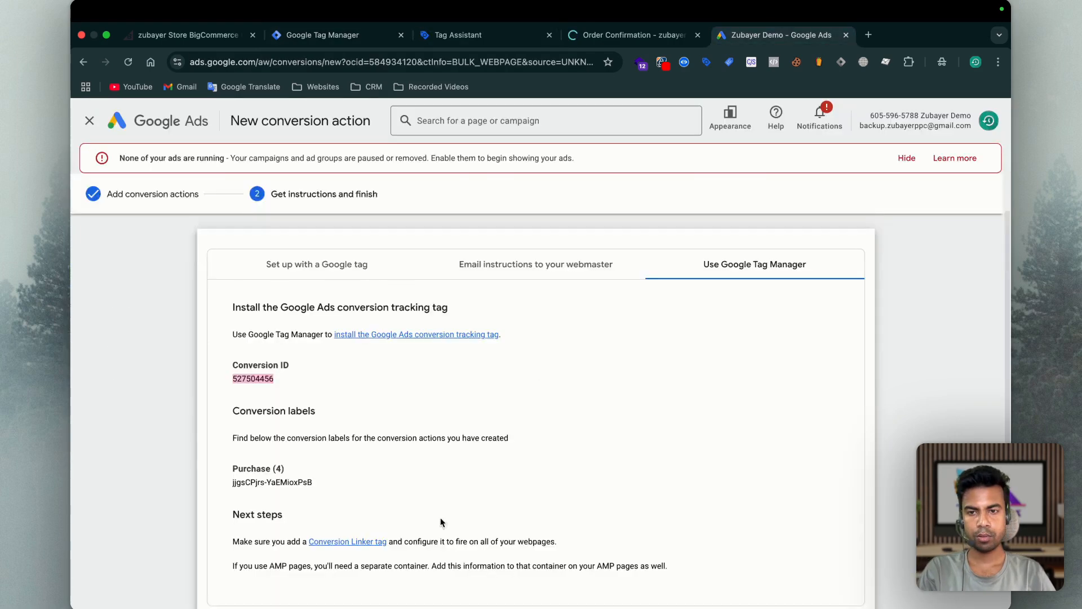
scroll(392, 547, "down", 2)
left_click(217, 571)
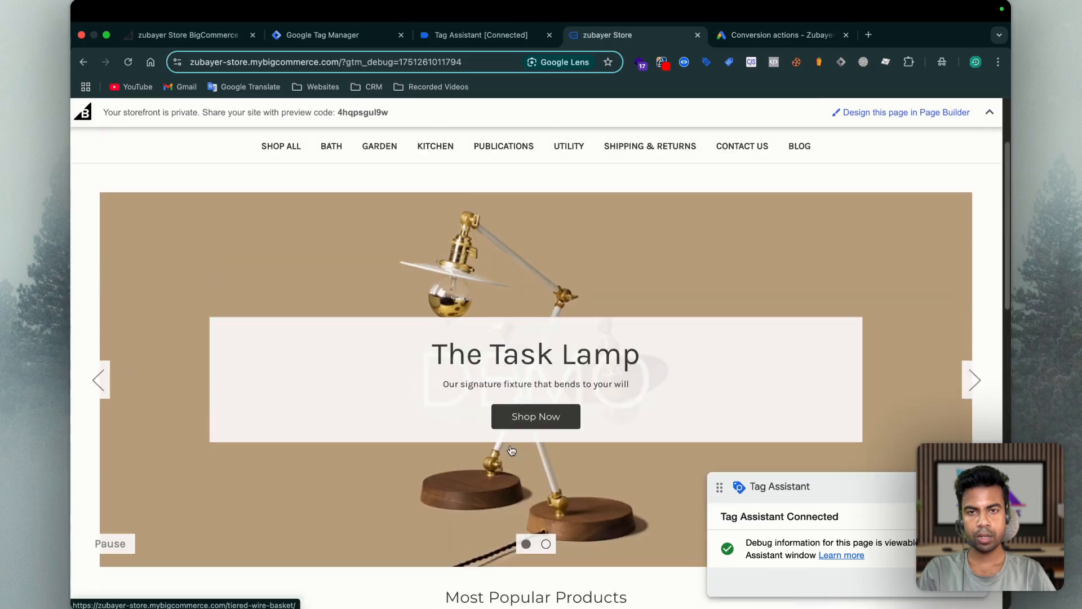
Open the [Sample] Canvas Laundry Cart product page in the store and check its view_item event in Tag Assistant
scroll(490, 442, "down", 10)
scroll(491, 441, "up", 4)
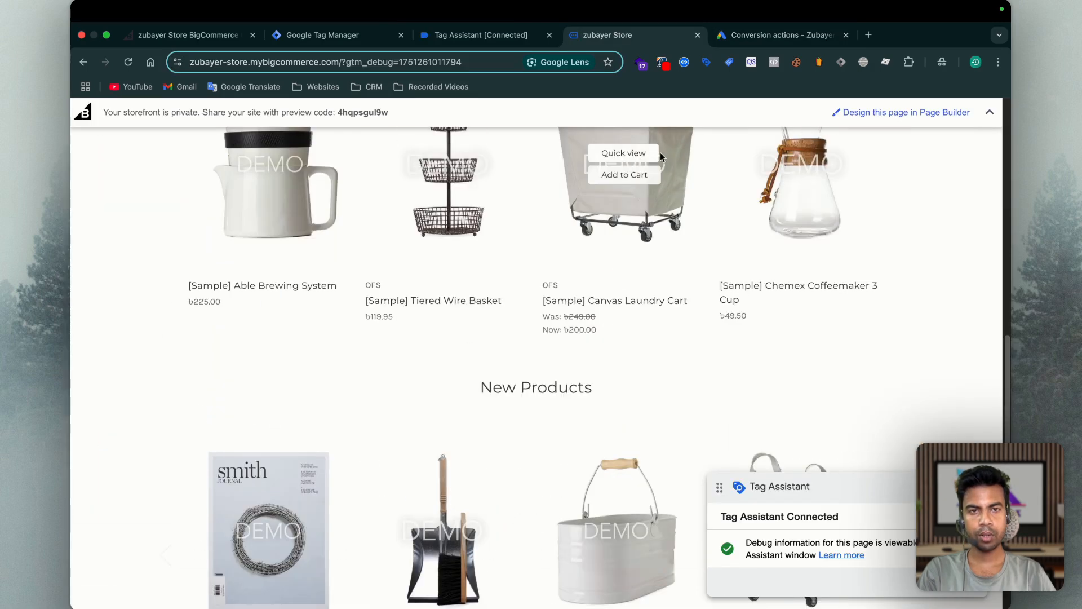
left_click(626, 186)
left_click(126, 297)
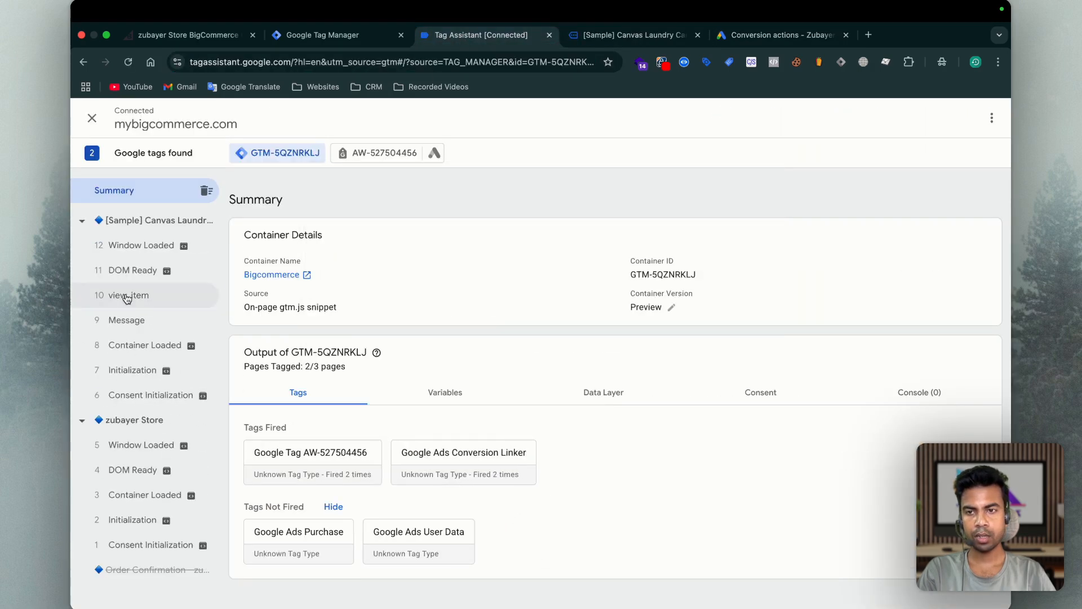
left_click(126, 297)
Add the Canvas Laundry Cart to the cart and check the resulting event in Tag Assistant
left_click(593, 37)
scroll(771, 196, "down", 5)
left_click(629, 168)
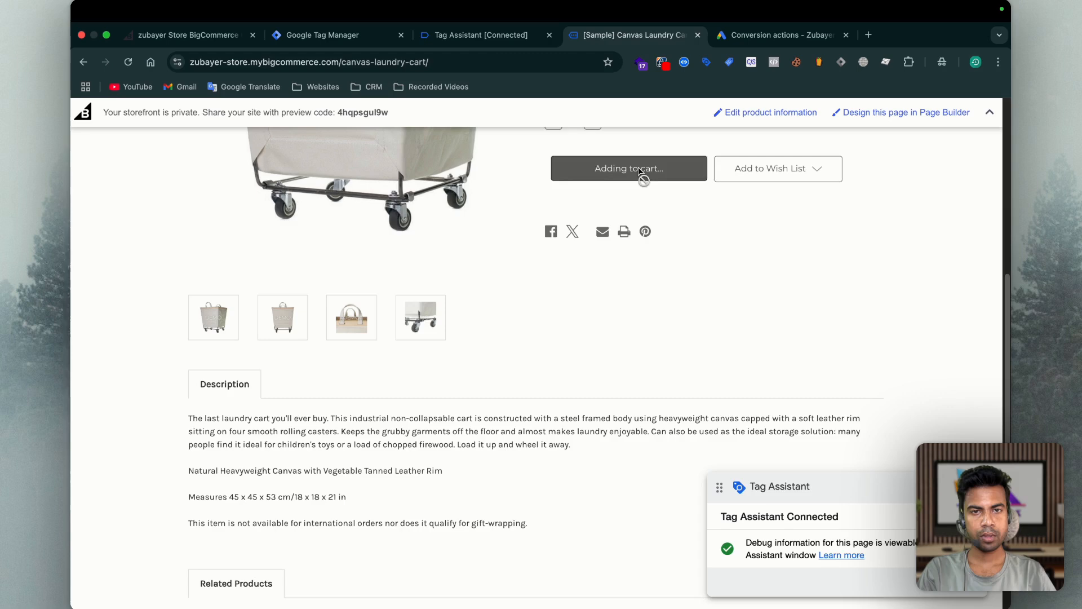
left_click(482, 35)
left_click(135, 245)
left_click(587, 37)
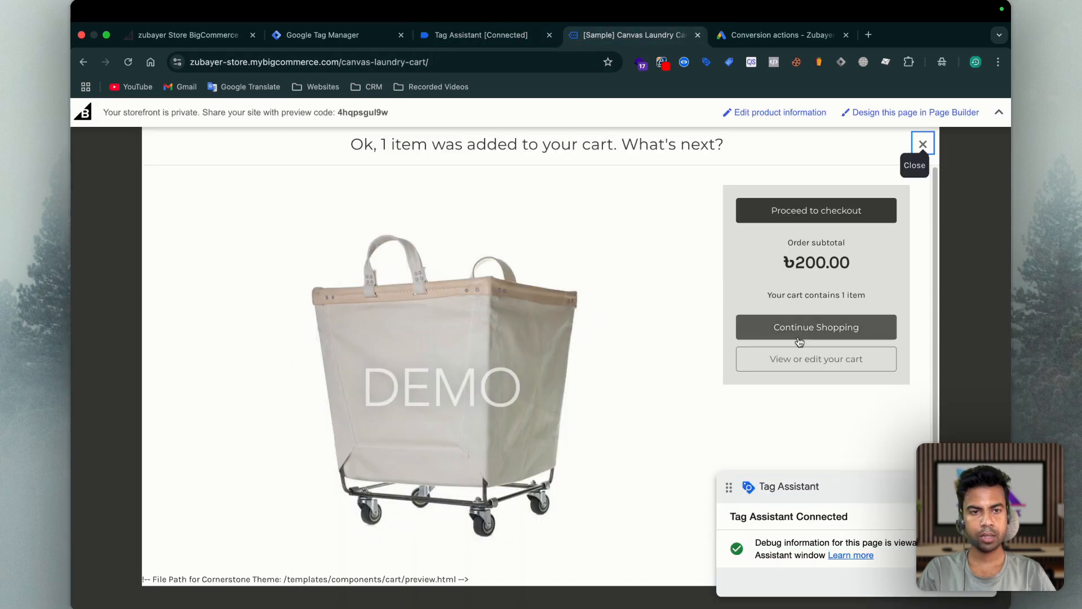
Proceed through the shopping cart to checkout and fill in the customer's email
left_click(816, 357)
scroll(595, 335, "down", 4)
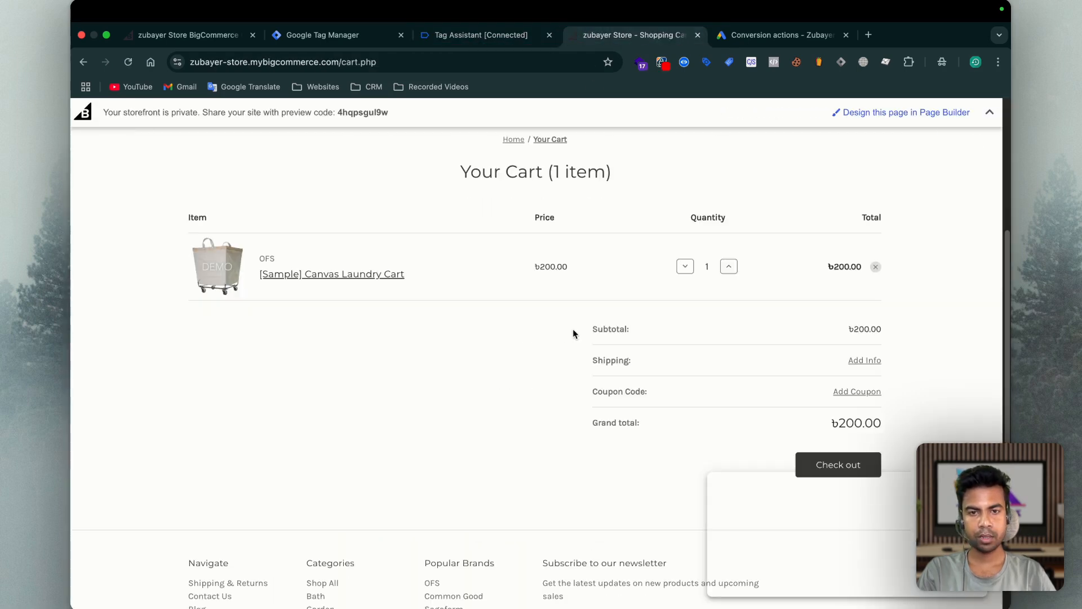
left_click(838, 464)
left_click(284, 251)
left_click(316, 274)
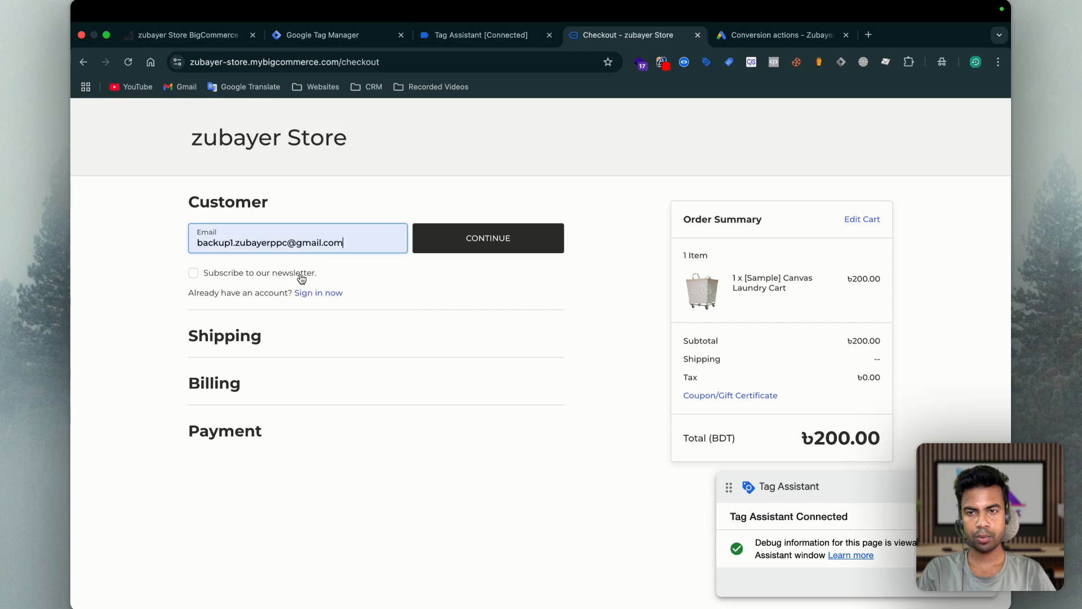
Continue past the customer section of the checkout and apply the coupon code "test" to the order
left_click(541, 242)
left_click(731, 395)
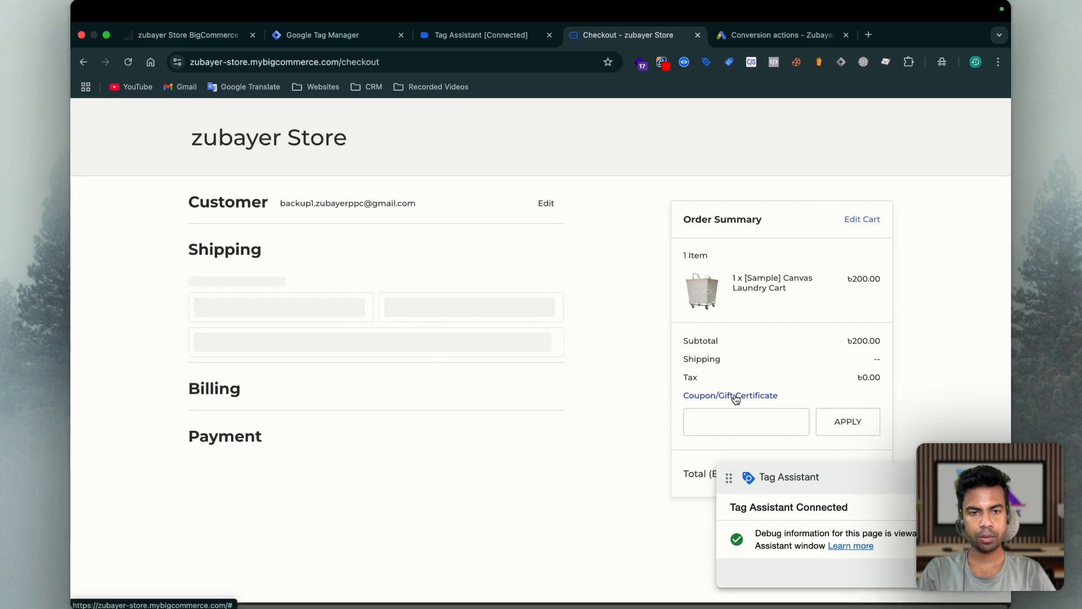
left_click(709, 422)
type("test")
left_click(830, 424)
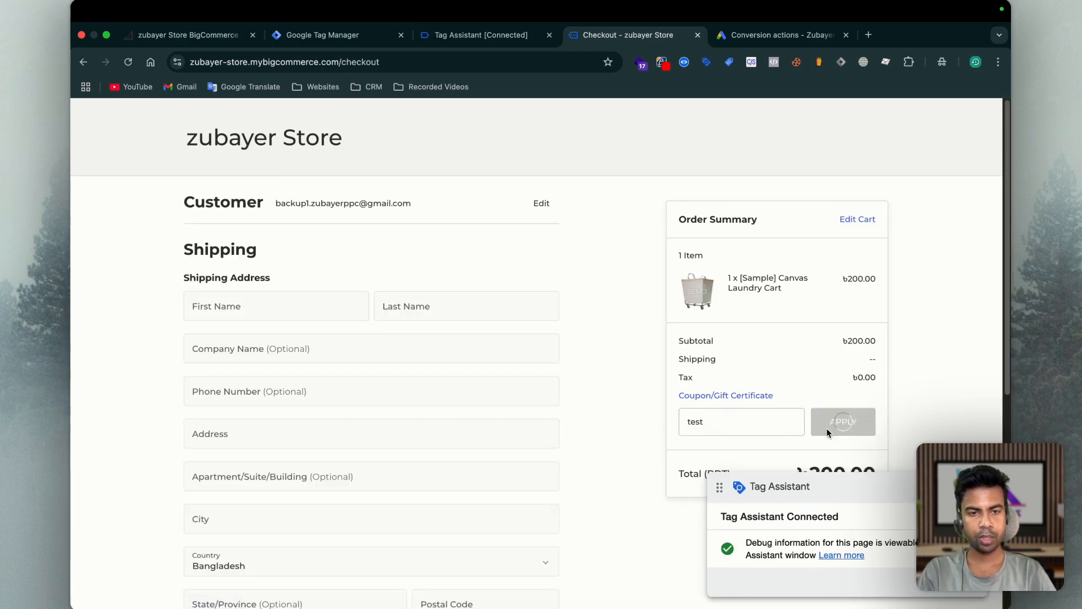
Fill in the shipping address from the saved address, continue with Free Shipping and place the order
scroll(601, 419, "down", 2)
left_click(276, 234)
left_click(293, 269)
scroll(362, 346, "down", 5)
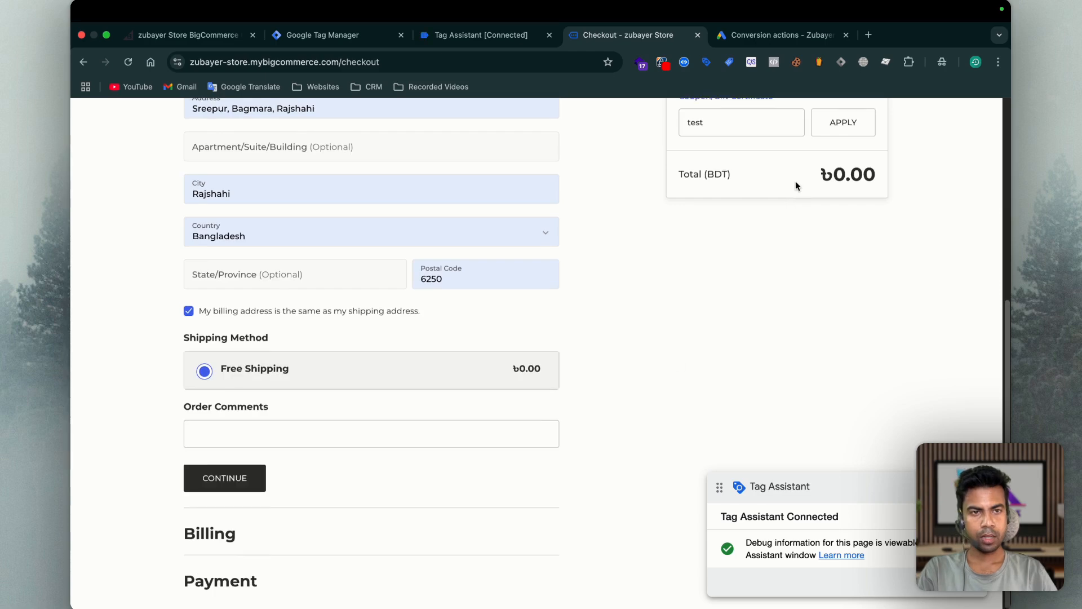
scroll(323, 445, "down", 1)
left_click(235, 469)
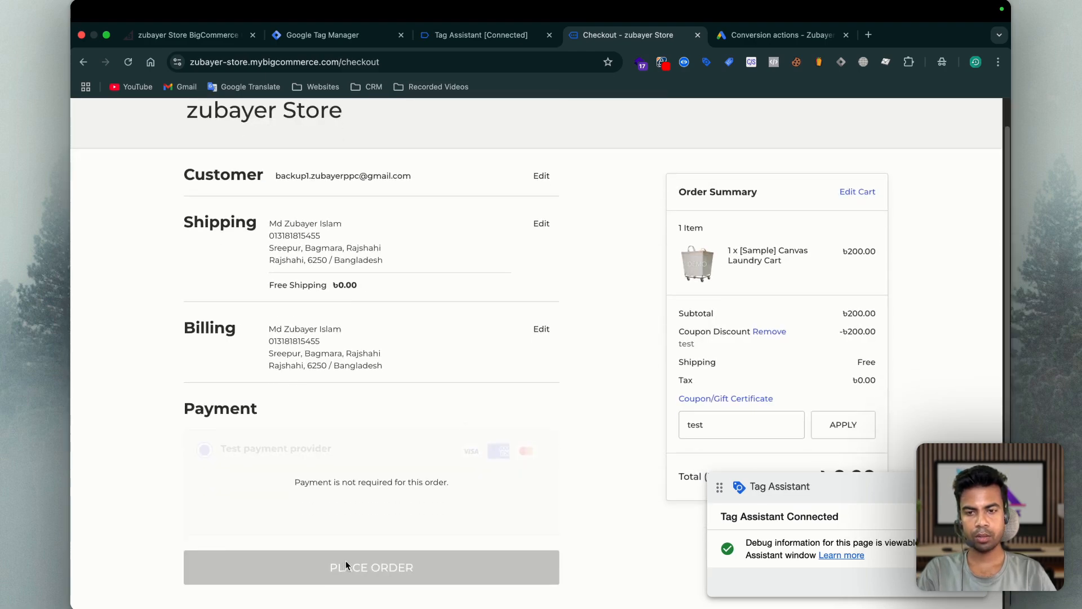
left_click(346, 565)
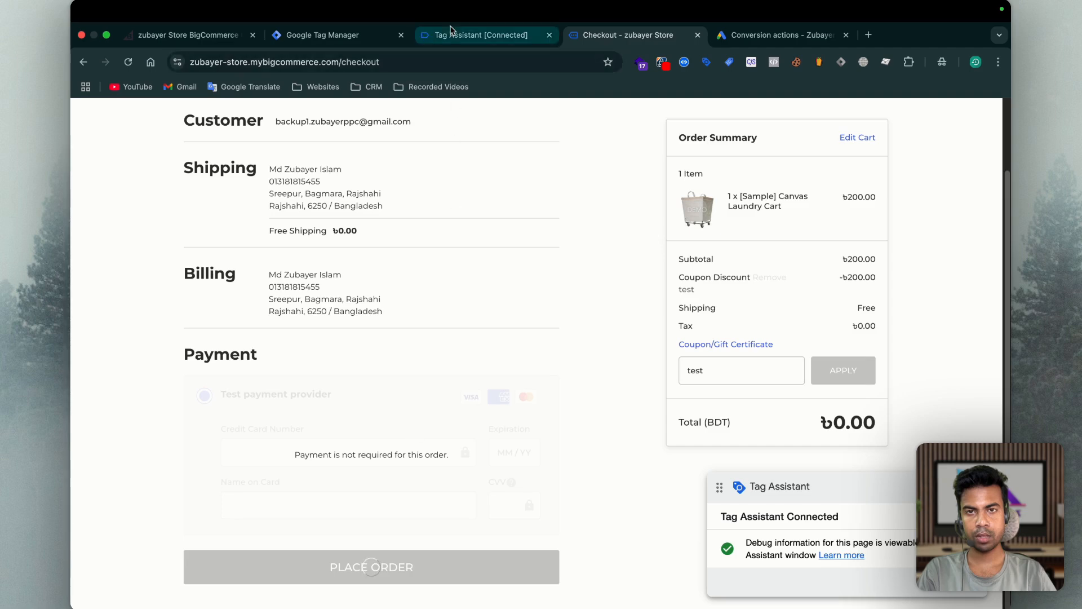
Check which tags fired on the purchase event in Tag Assistant and view the store's order confirmation page
left_click(451, 33)
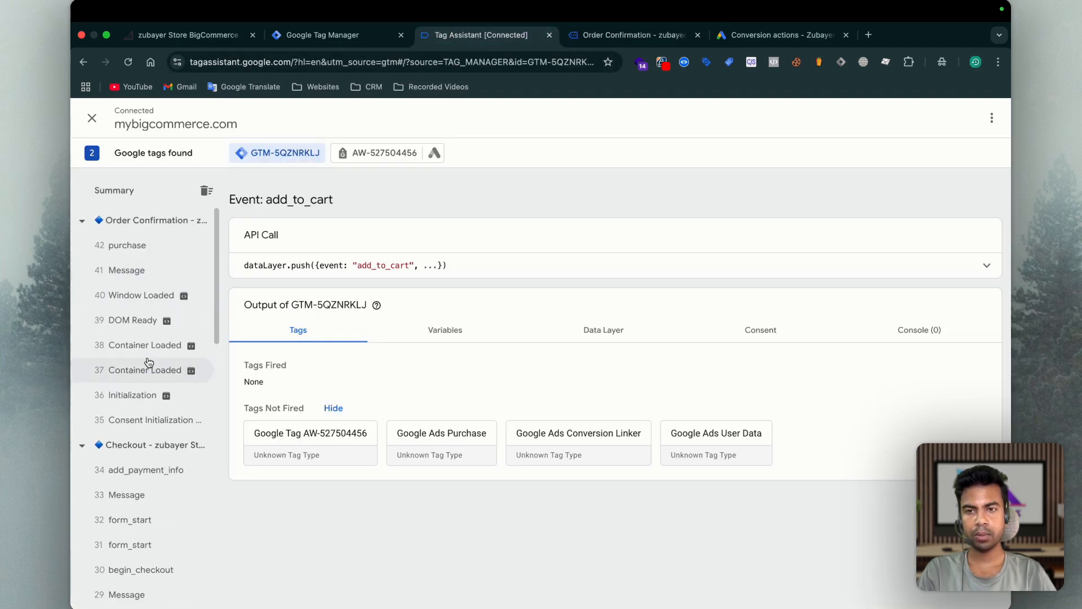
left_click(128, 246)
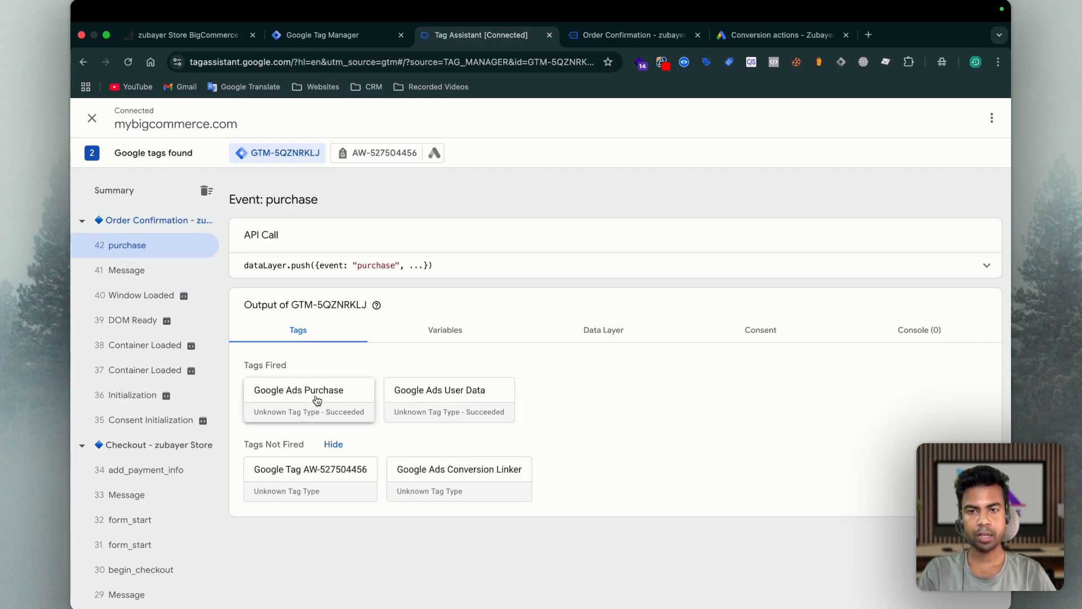
left_click(620, 36)
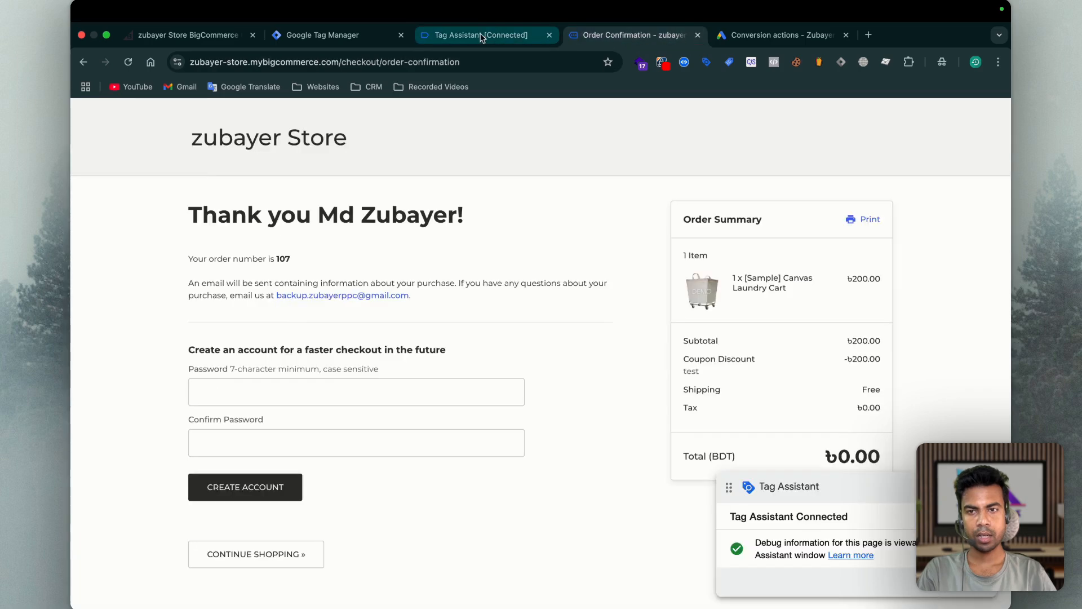
left_click(482, 36)
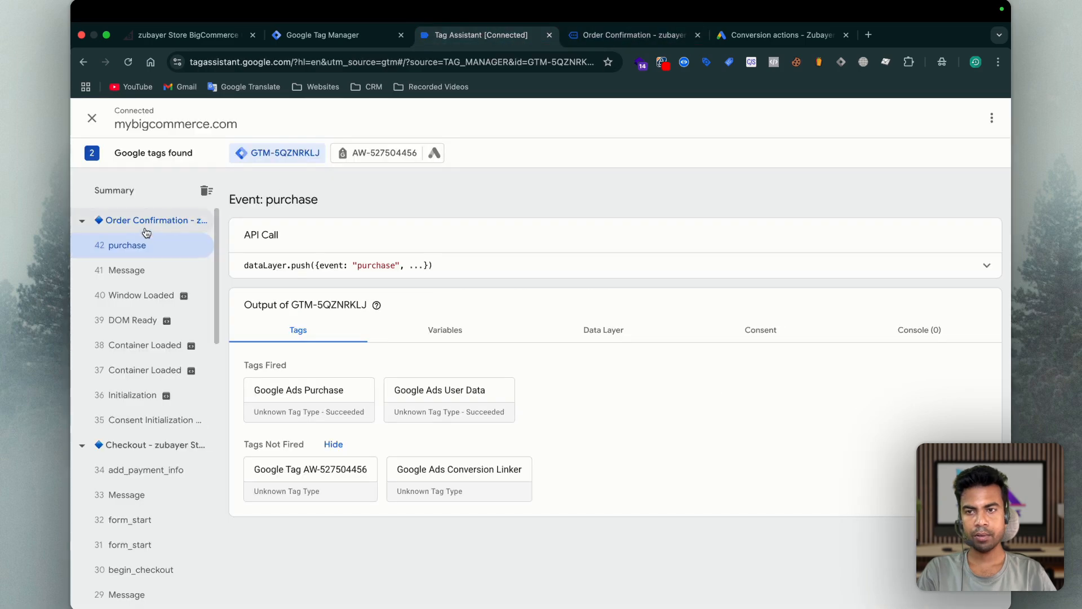
left_click(309, 411)
left_click(129, 323)
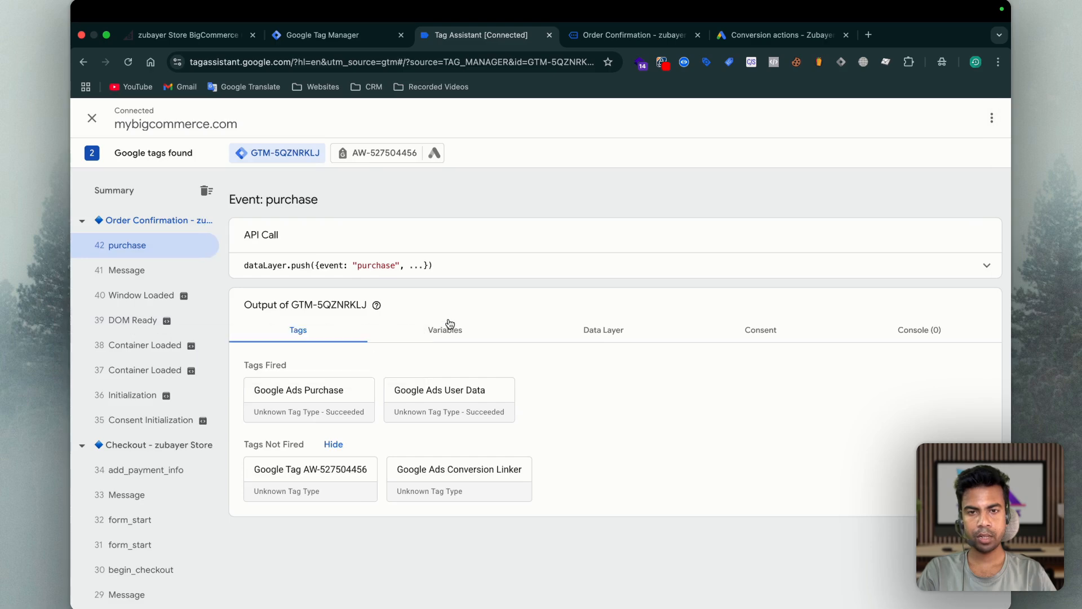
left_click(375, 377)
left_click(74, 308)
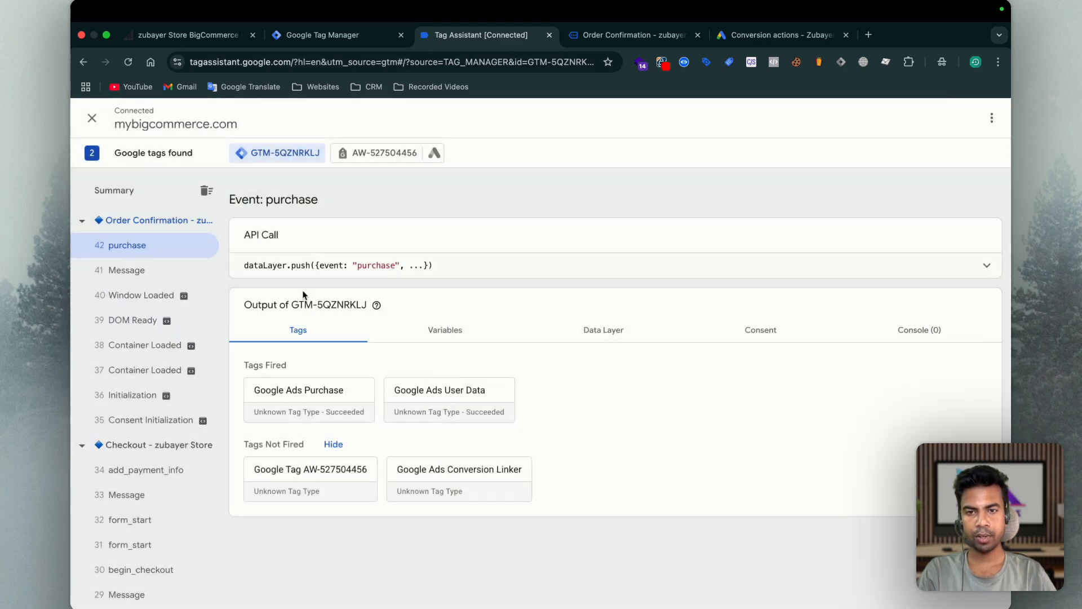
Examine the purchase event's variables and data layer, including the User Data and Transaction_id values
left_click(455, 332)
scroll(268, 581, "down", 2)
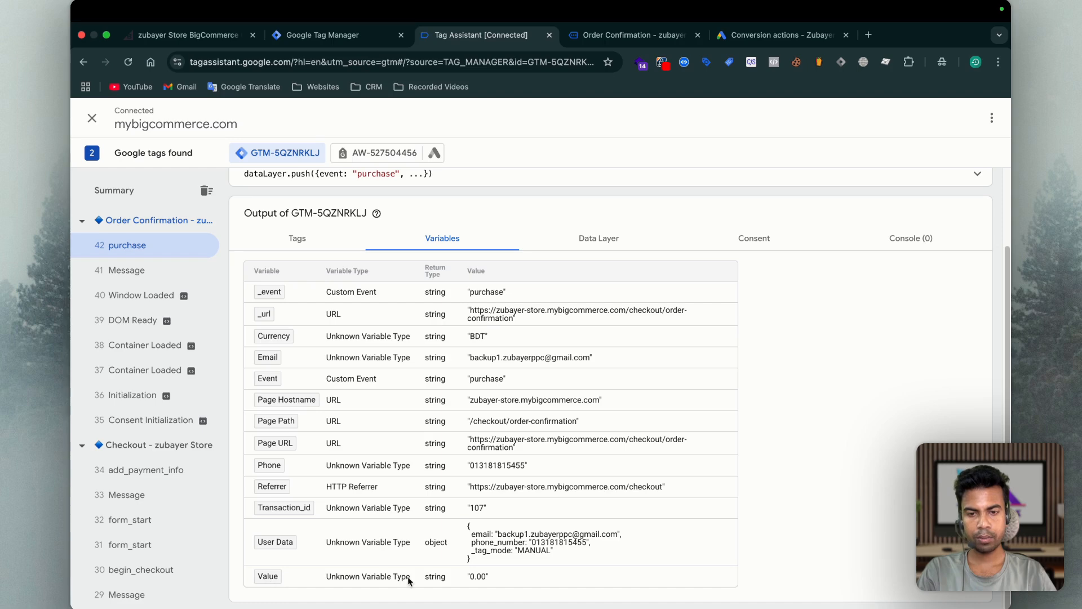
left_click(598, 233)
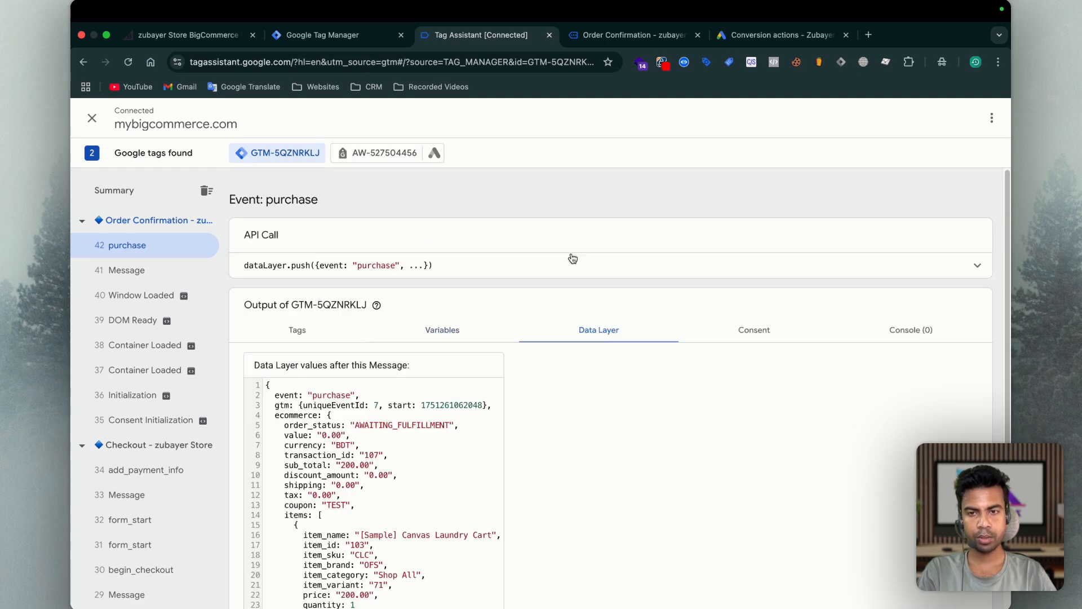
scroll(573, 258, "down", 4)
scroll(406, 299, "up", 5)
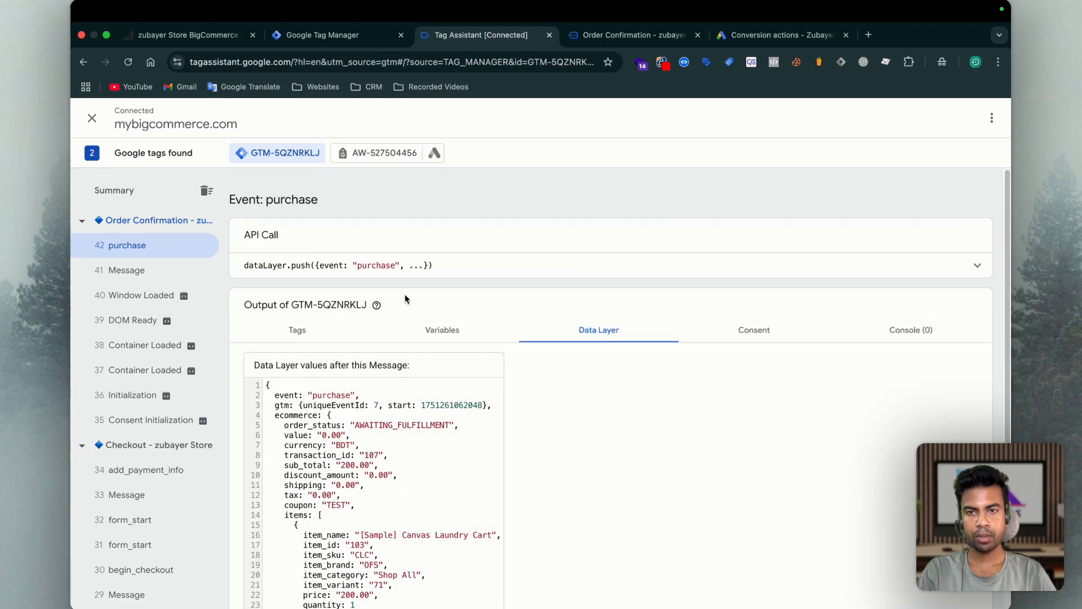
left_click(458, 338)
scroll(282, 550, "down", 2)
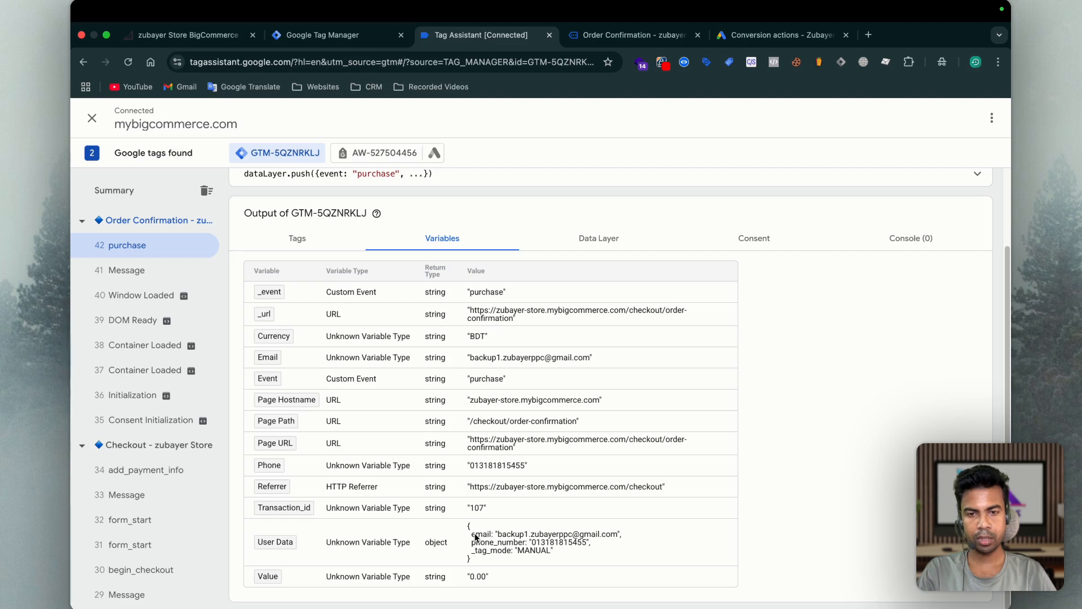
left_click_drag(493, 540, 506, 543)
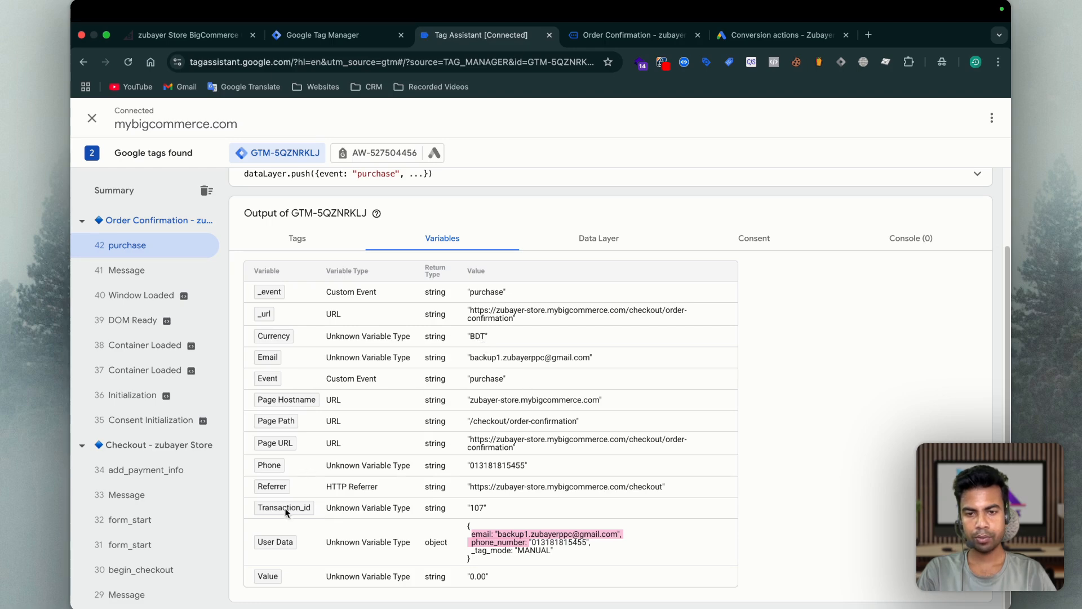
left_click(478, 509)
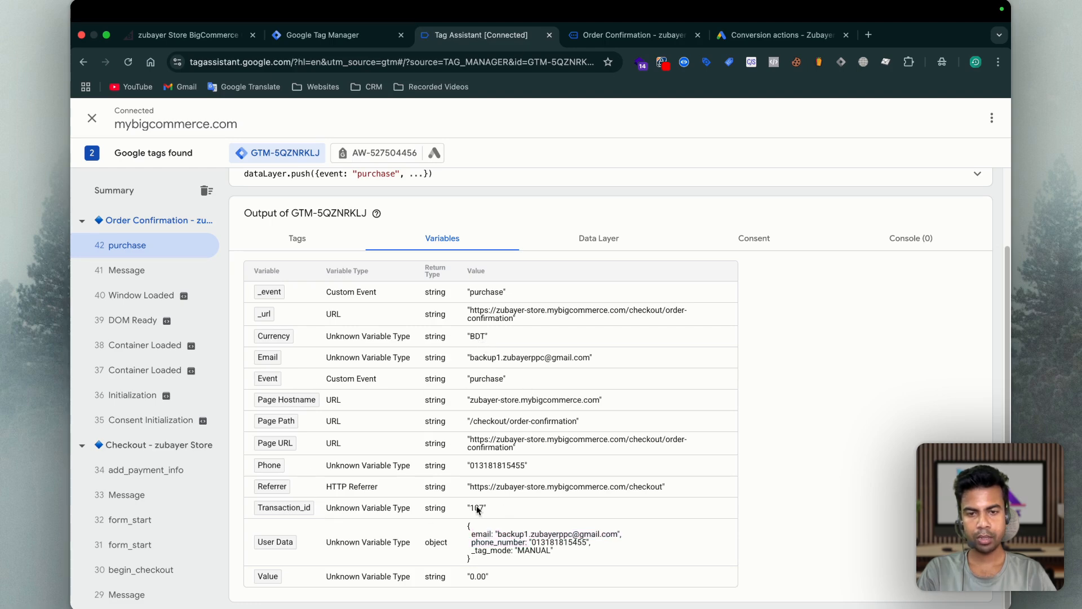
Switch to Google Ads, reload the conversions summary to check the Purchase actions, and return to the store's order confirmation page
left_click(713, 35)
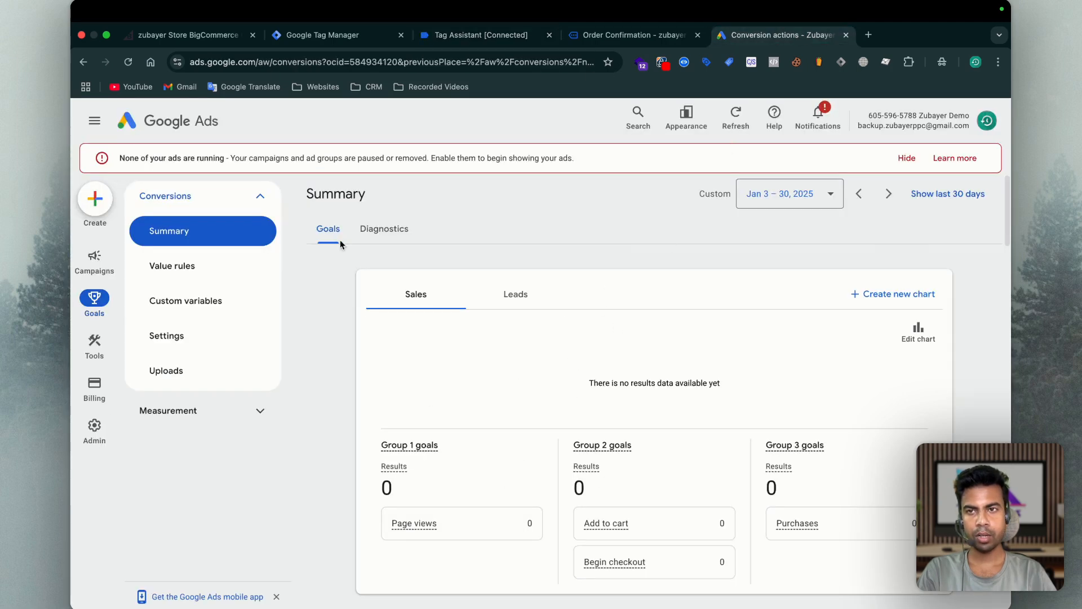
left_click(128, 62)
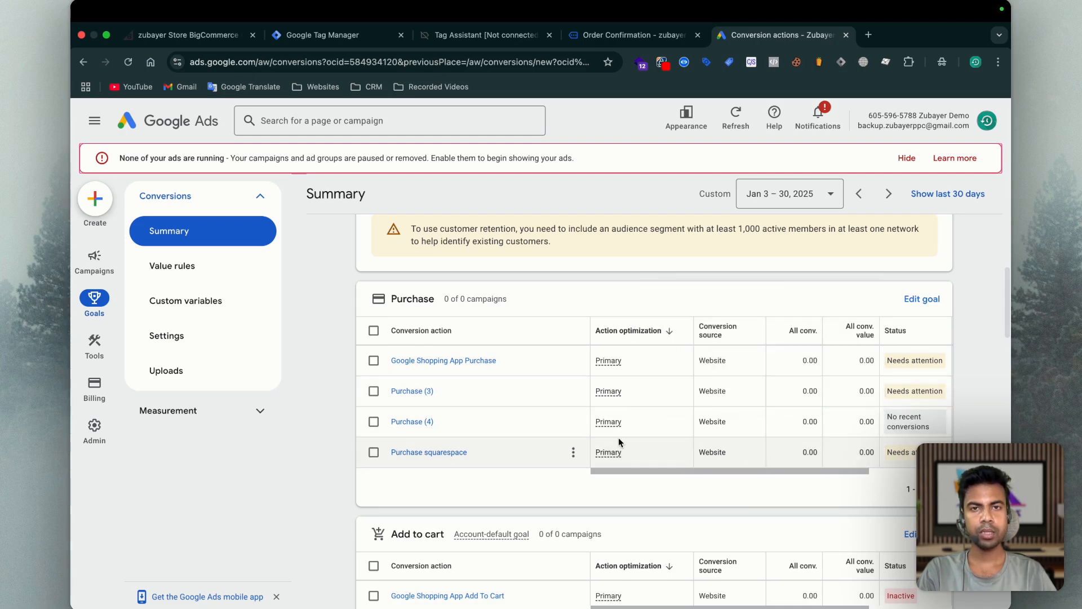
left_click(621, 35)
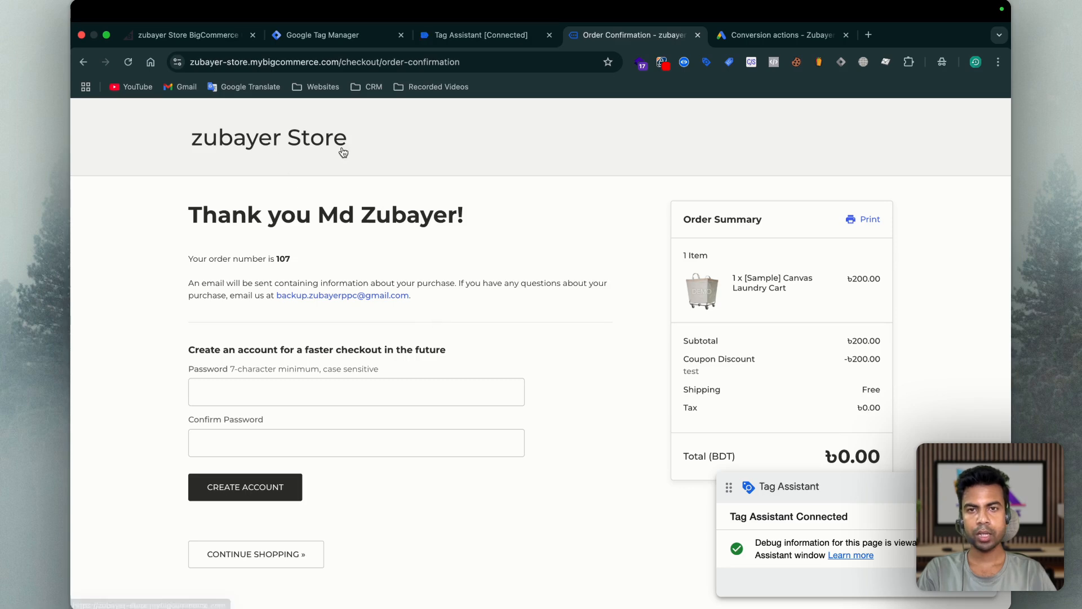
Open the EC Assist extension beside the order confirmation page, choose to skip its intro screen next time and get started
left_click(707, 62)
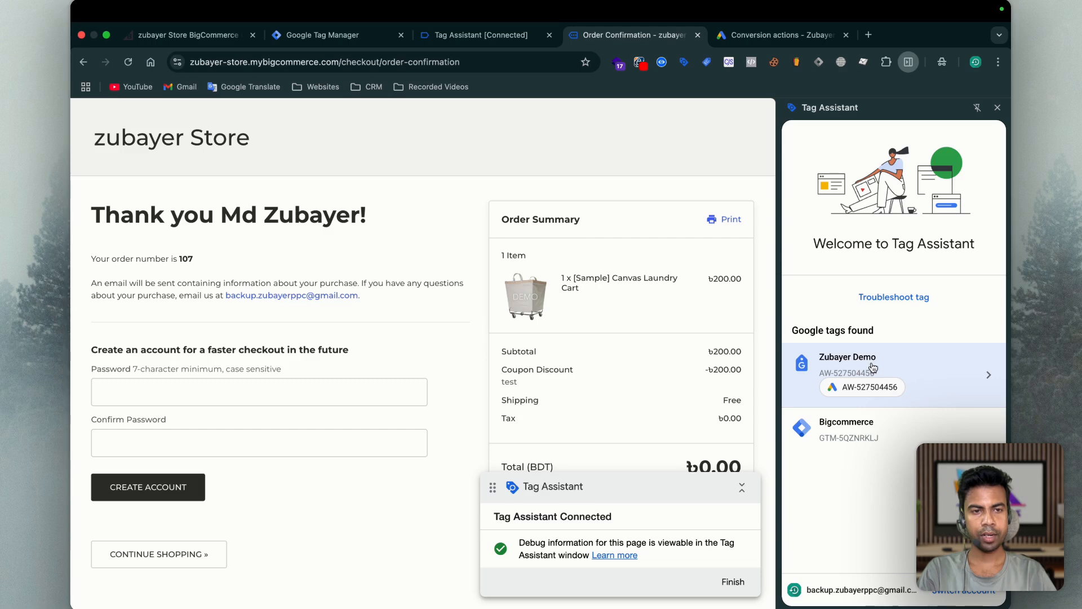
left_click(707, 62)
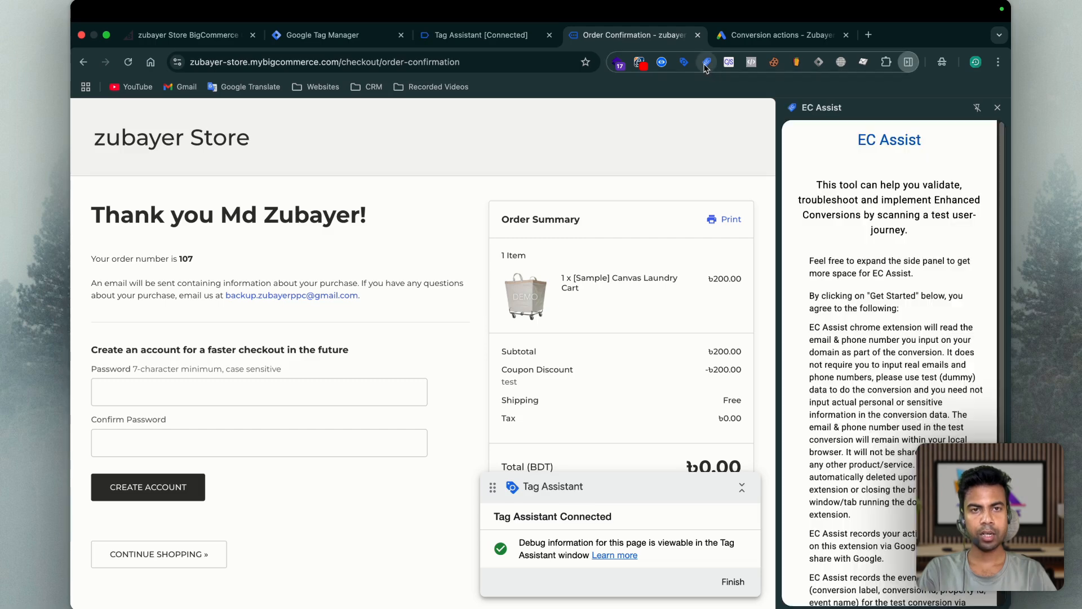
scroll(861, 517, "down", 3)
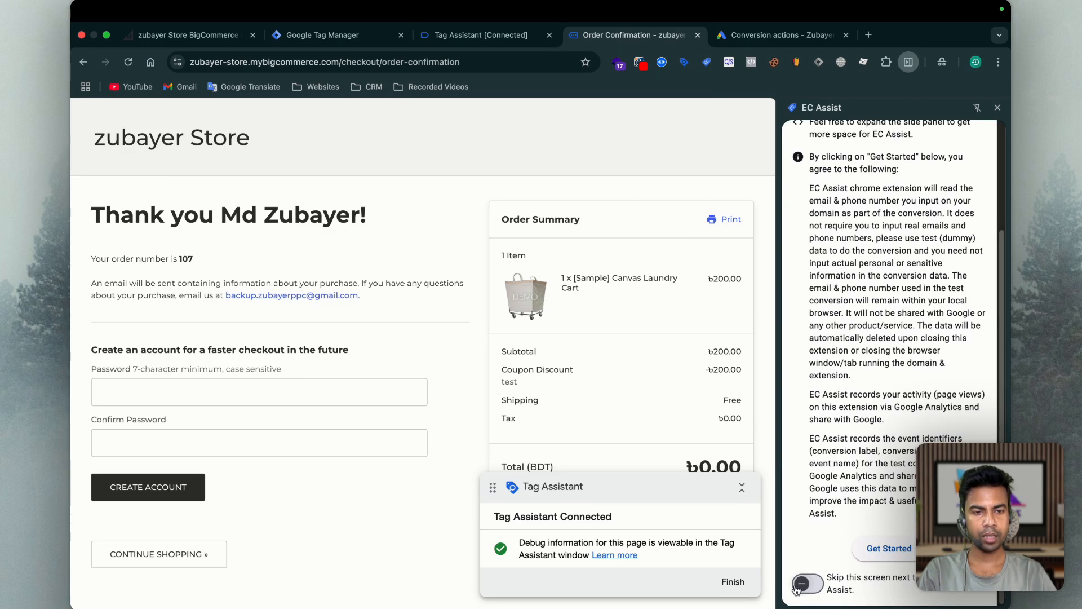
left_click(805, 587)
left_click(889, 548)
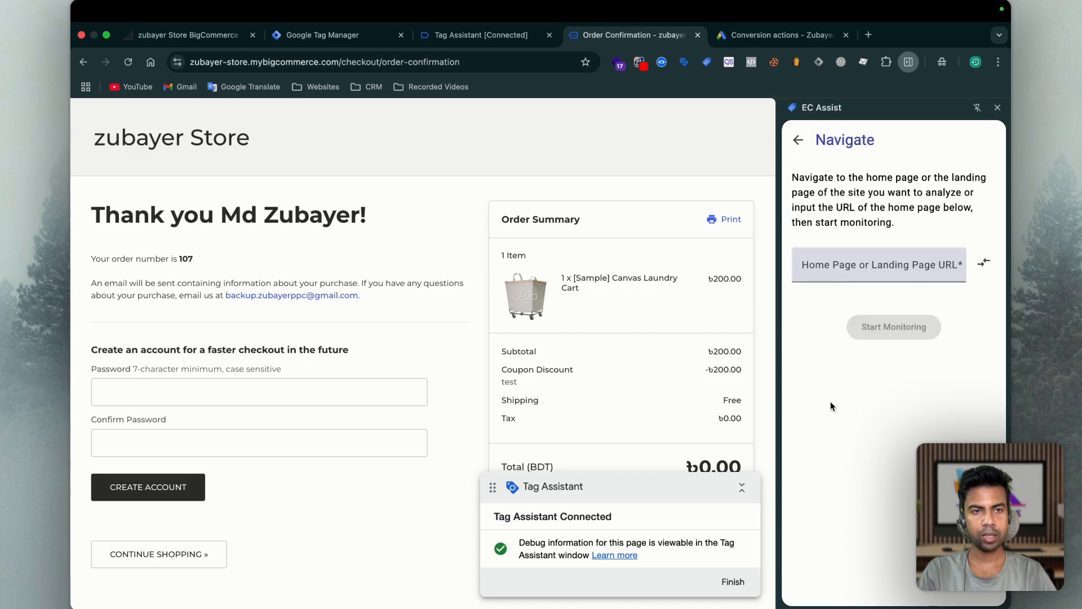
Copy the store's home page URL into EC Assist as the landing page and start monitoring
left_click(865, 272)
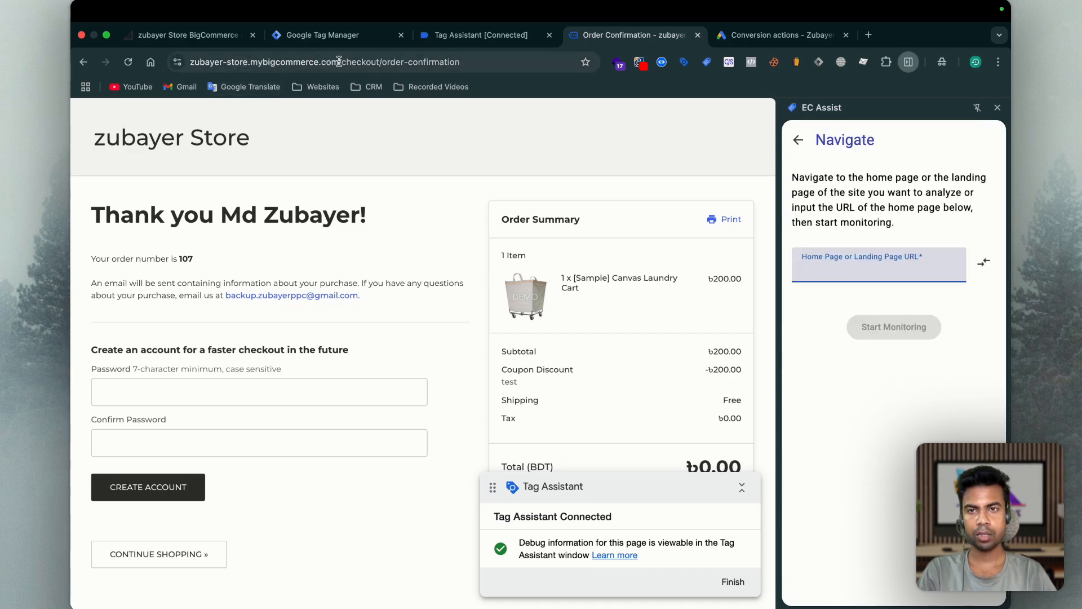
left_click_drag(340, 62, 316, 180)
key("ctrl+c")
left_click(868, 265)
key("ctrl+v")
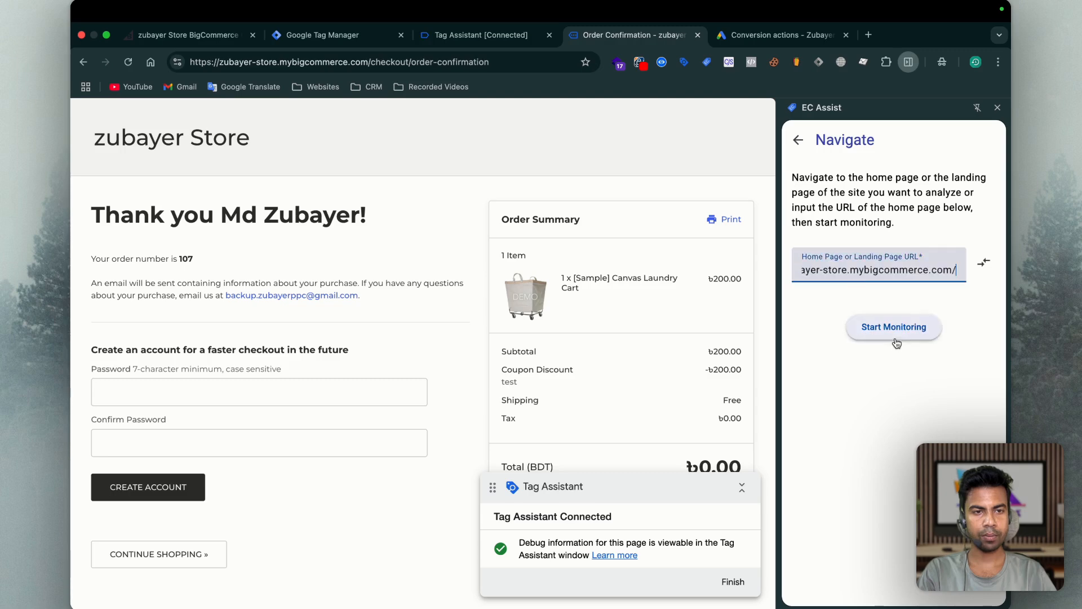
left_click(894, 327)
Add the [Sample] Canvas Laundry Cart to the cart from its product page and proceed through the shopping cart to checkout
scroll(563, 293, "down", 10)
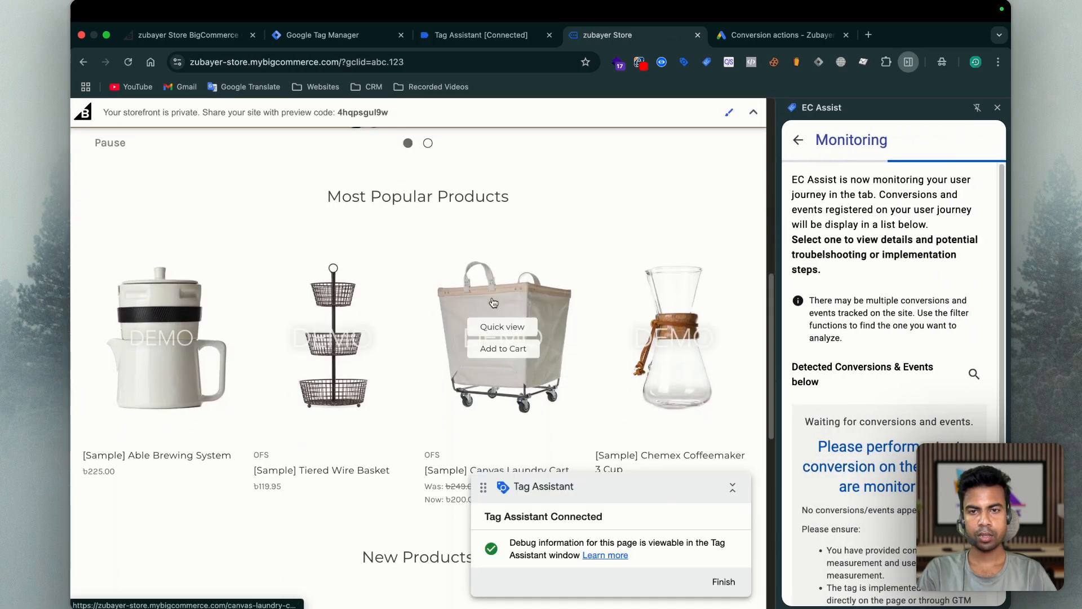
left_click(551, 286)
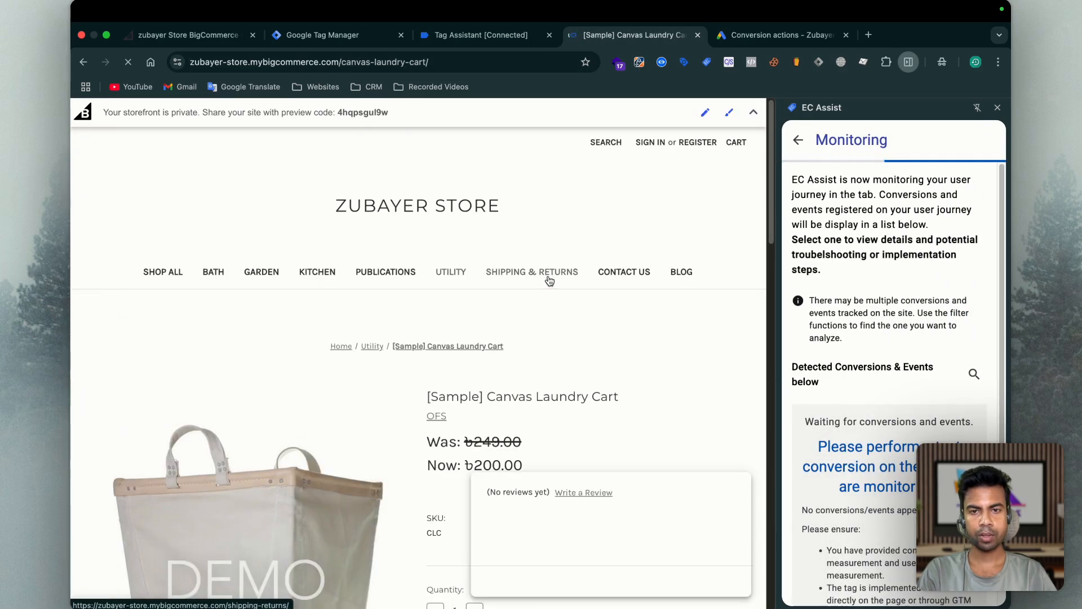
scroll(544, 254, "down", 8)
left_click(540, 195)
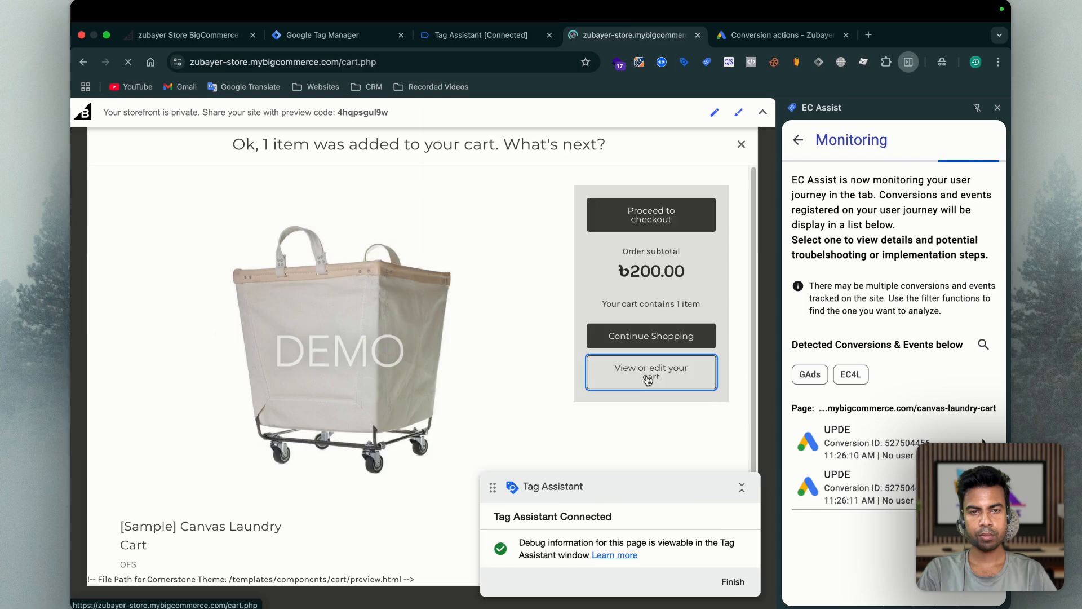
left_click(648, 369)
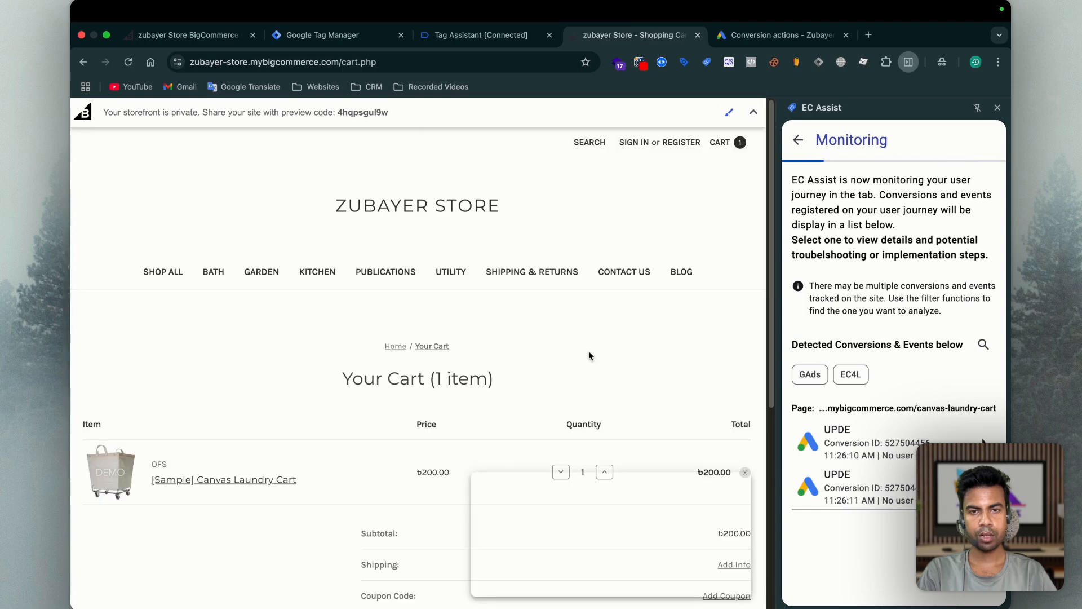
scroll(589, 351, "down", 5)
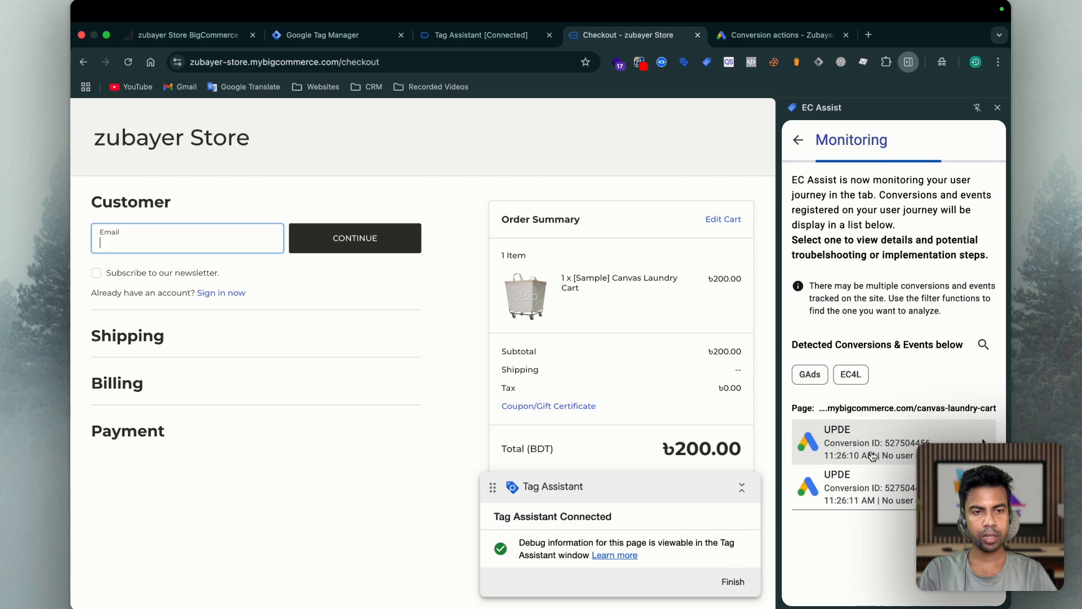
Fill in the customer's email, continue to shipping and apply the coupon code "test" to the monitored order
left_click(155, 239)
left_click(226, 273)
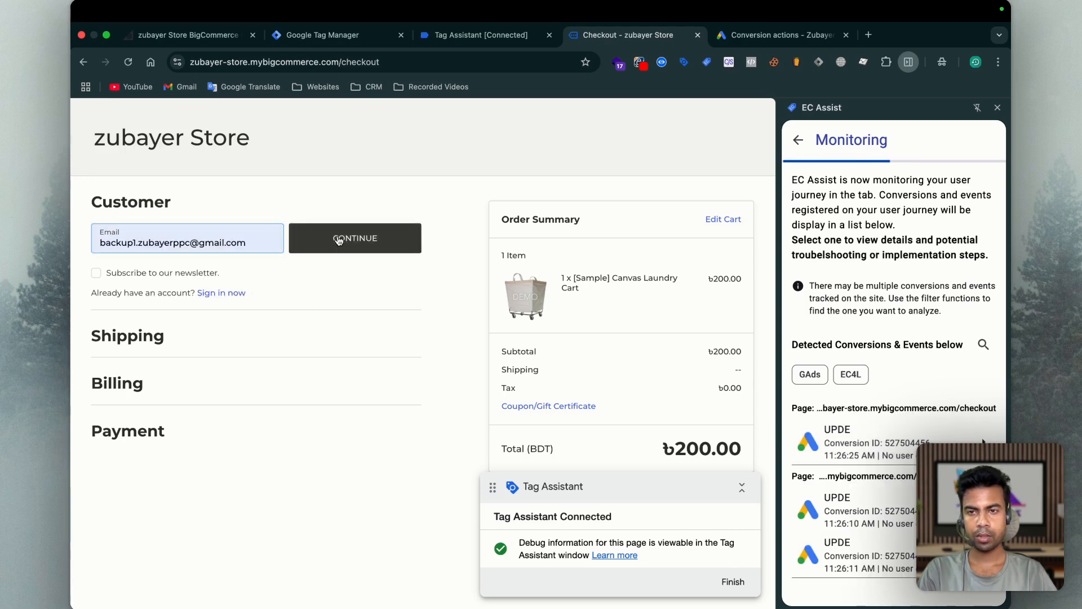
left_click(338, 238)
left_click(530, 185)
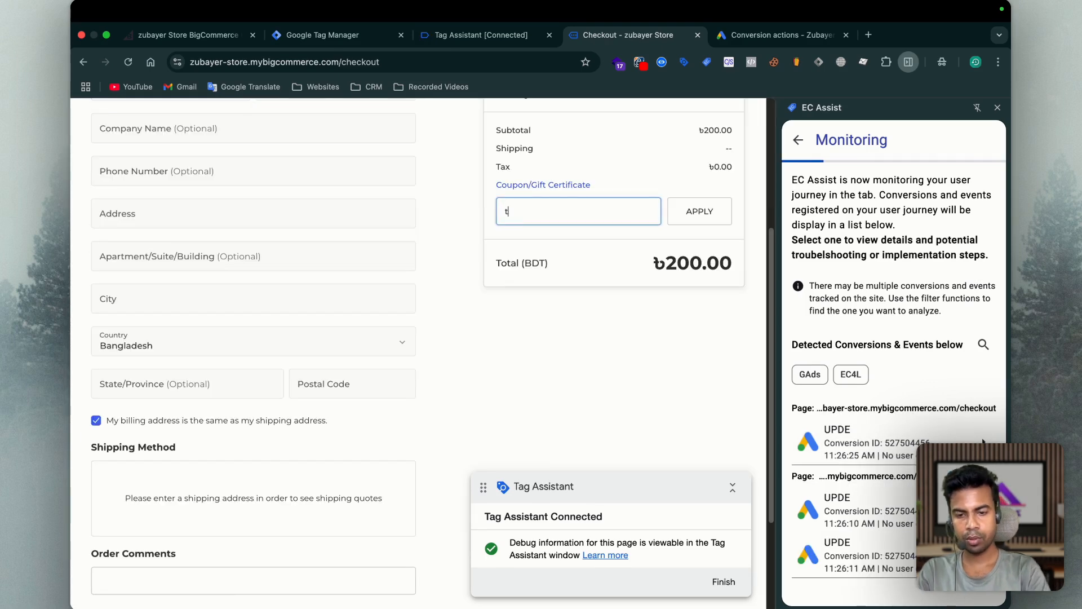
type("test")
key("Return")
Fill in the monitored order's shipping address from the saved address and continue with Free Shipping
left_click(140, 204)
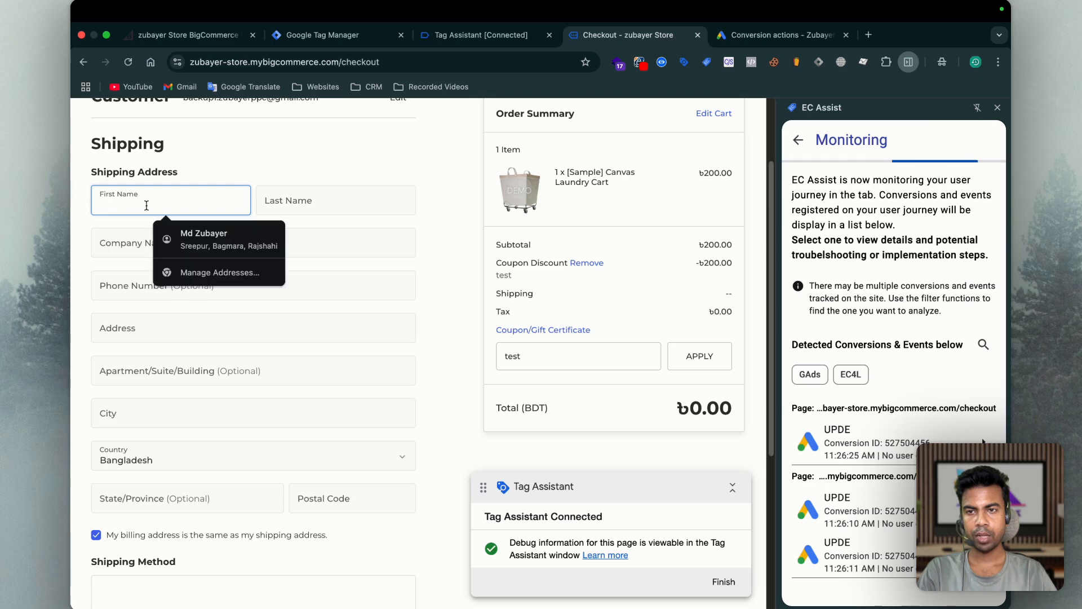
left_click(193, 237)
scroll(194, 247, "down", 5)
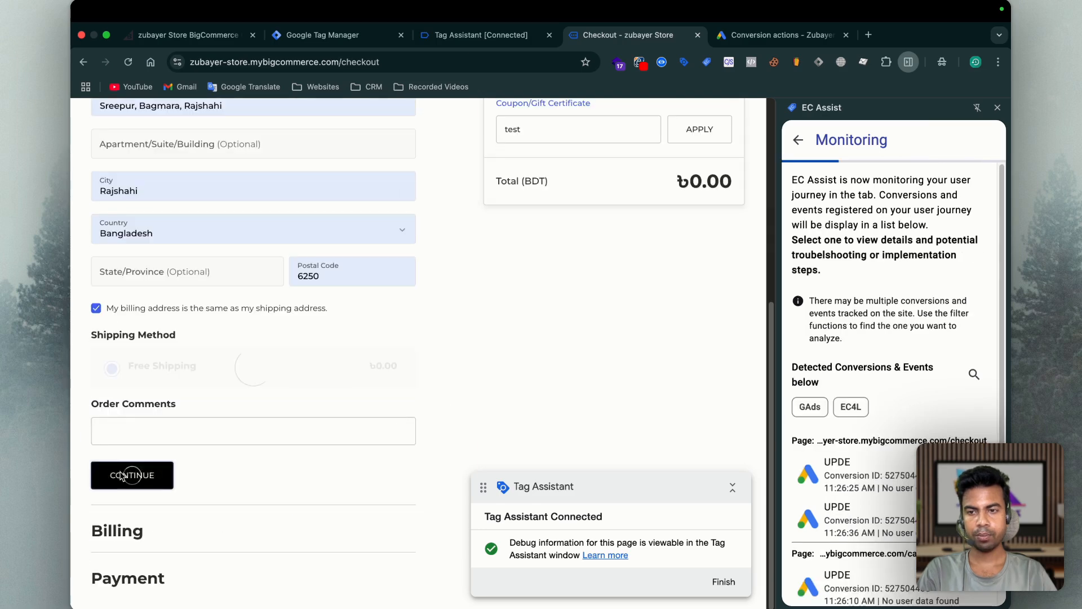
Continue past the shipping section of the checkout and place the monitored order without payment
left_click(132, 475)
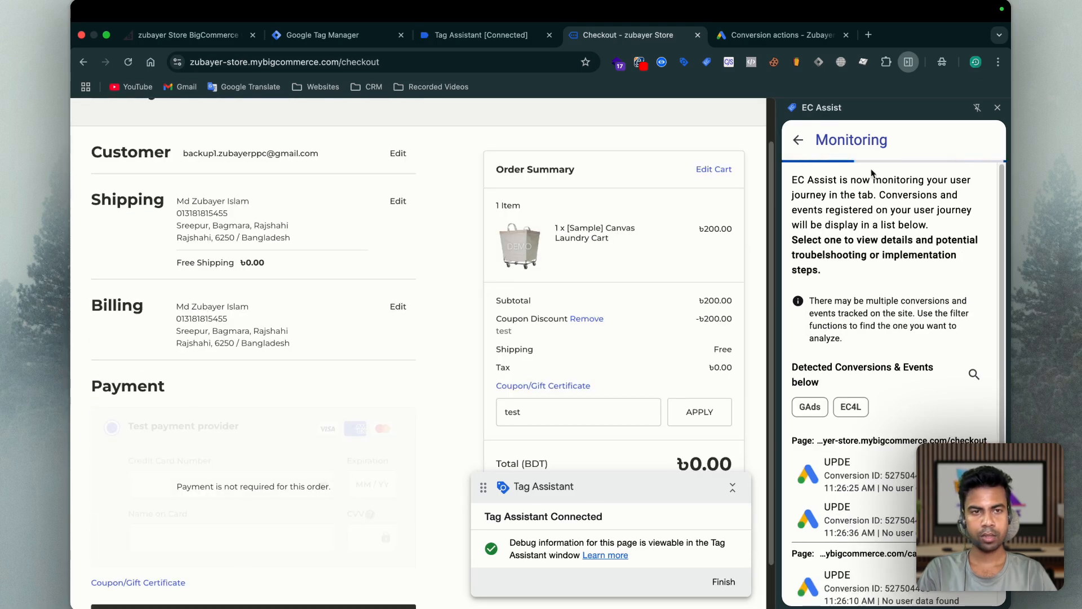
scroll(394, 421, "down", 2)
left_click(280, 576)
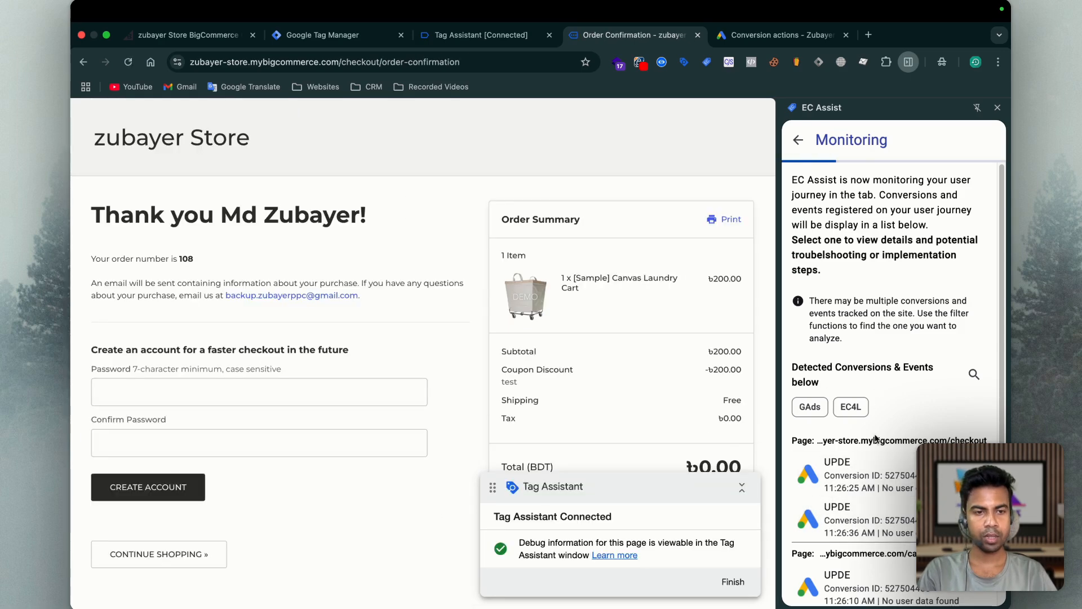
Filter EC Assist's detected events to GAds and inspect the UPDE event from the canvas-laundry-cart page before returning to the list
scroll(847, 547, "down", 3)
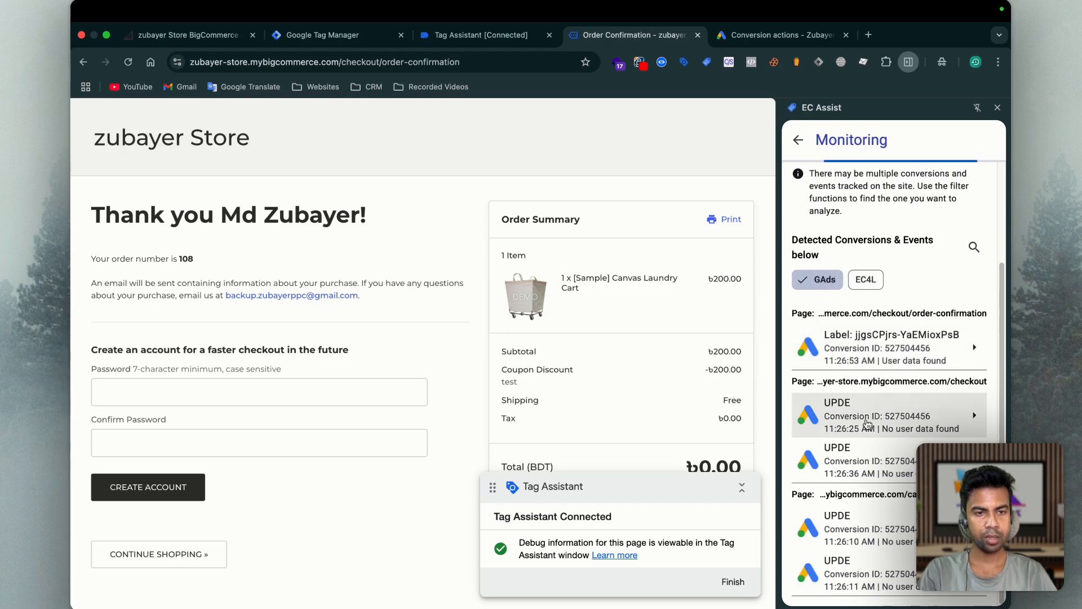
left_click(851, 279)
left_click(808, 352)
scroll(846, 366, "down", 2)
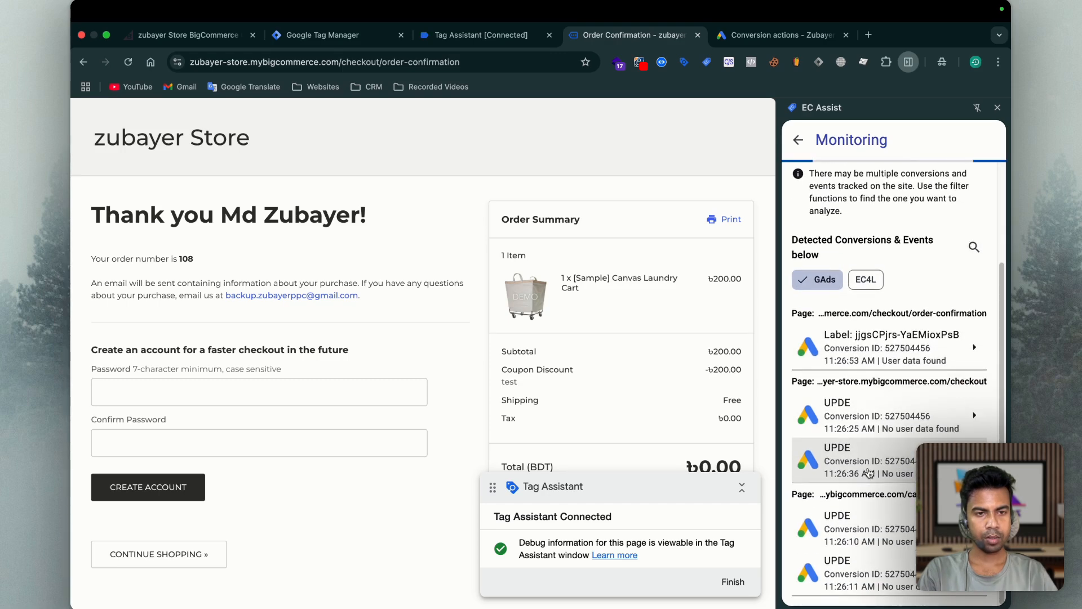
left_click(857, 360)
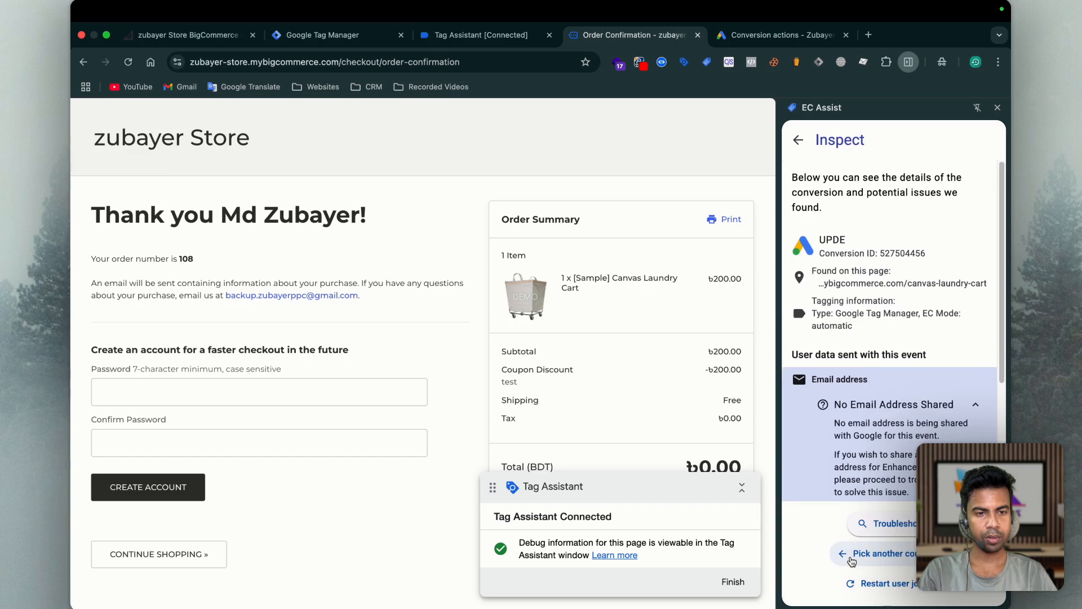
left_click(798, 141)
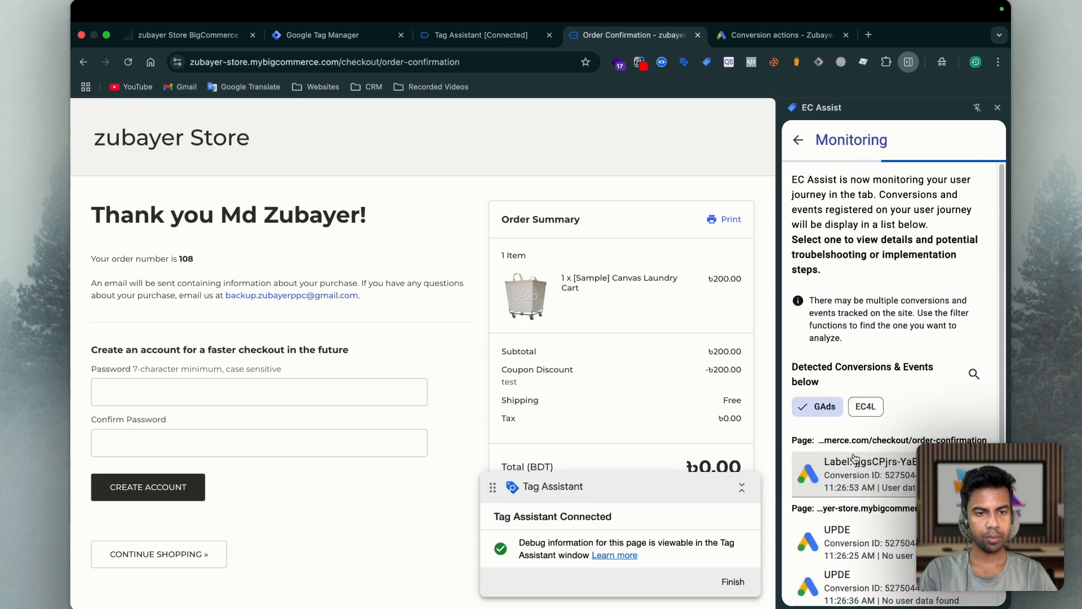
Inspect the order-confirmation conversion's email hash and phone number status in EC Assist, and return to the monitoring list
left_click(850, 449)
scroll(850, 448, "down", 5)
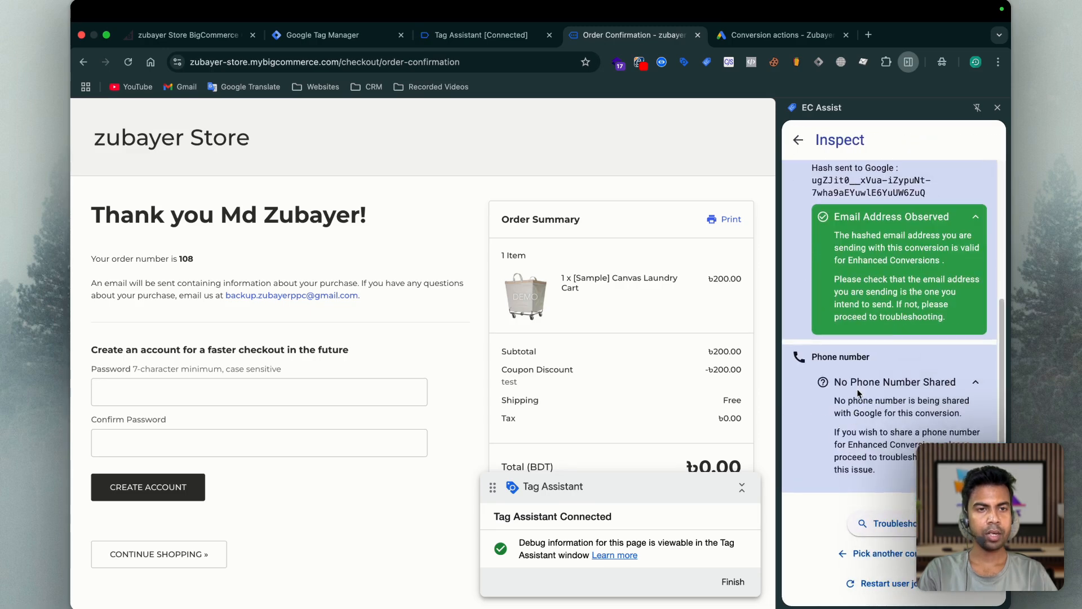
scroll(867, 368, "up", 2)
scroll(851, 344, "down", 3)
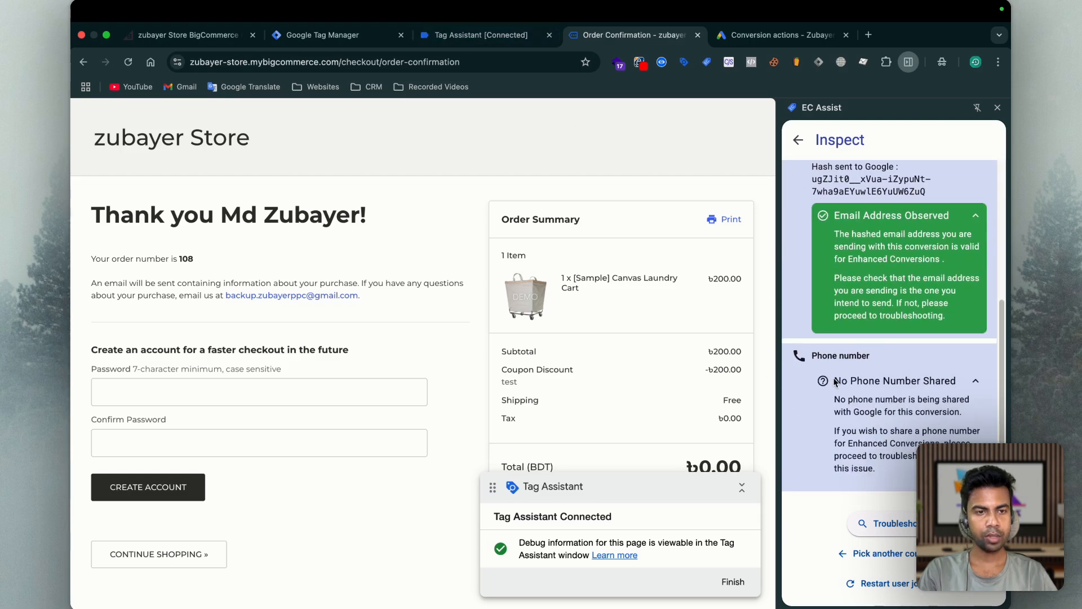
scroll(857, 361, "up", 3)
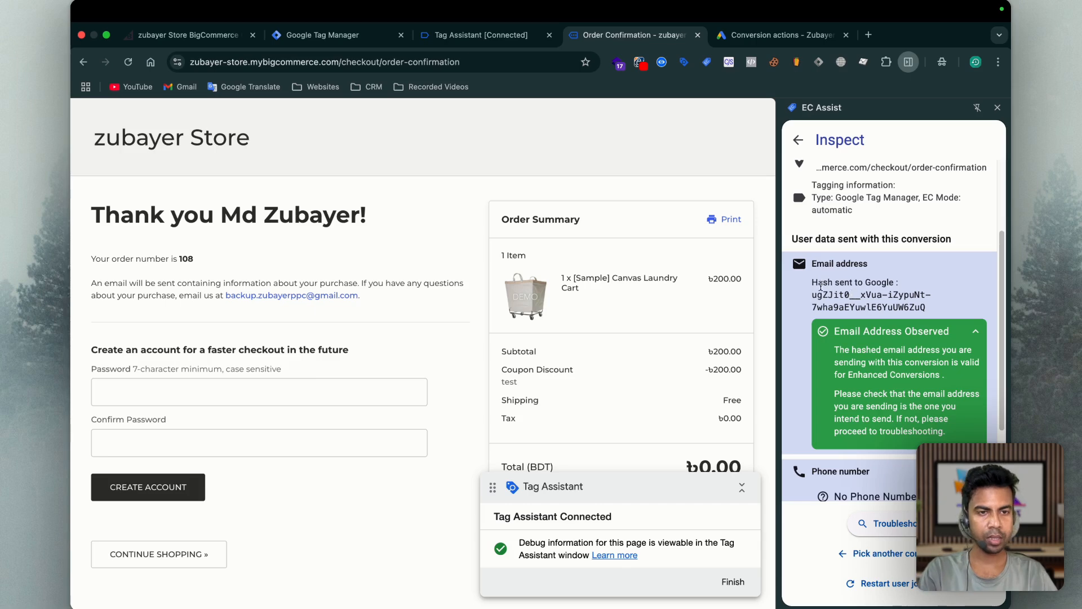
left_click_drag(814, 292, 886, 299)
left_click(798, 140)
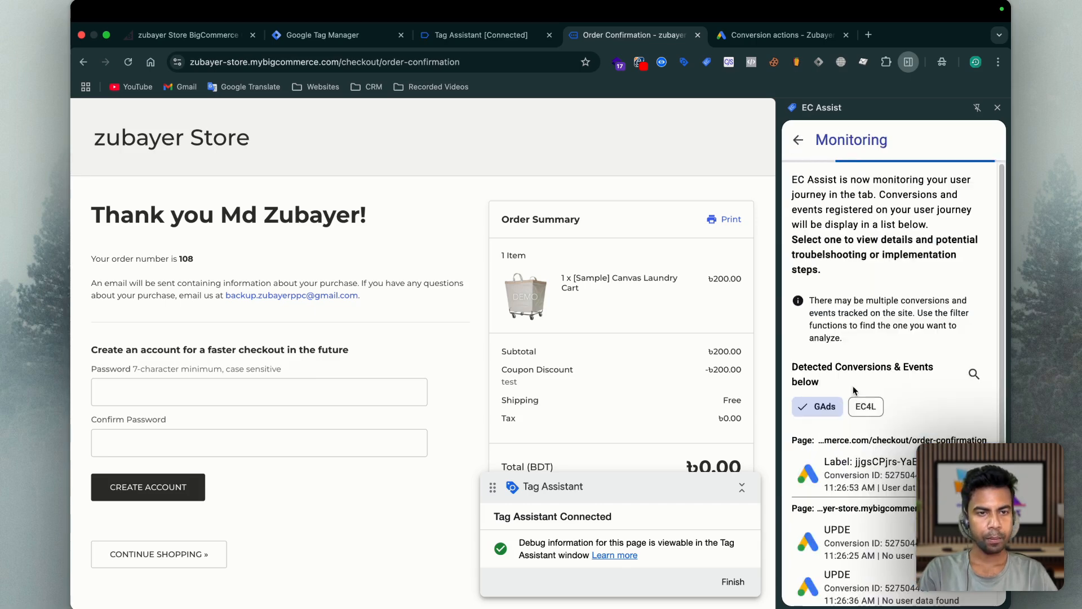
Compare the EC4L and GAds event lists and reopen the order-confirmation conversion to review its user data
scroll(851, 361, "down", 2)
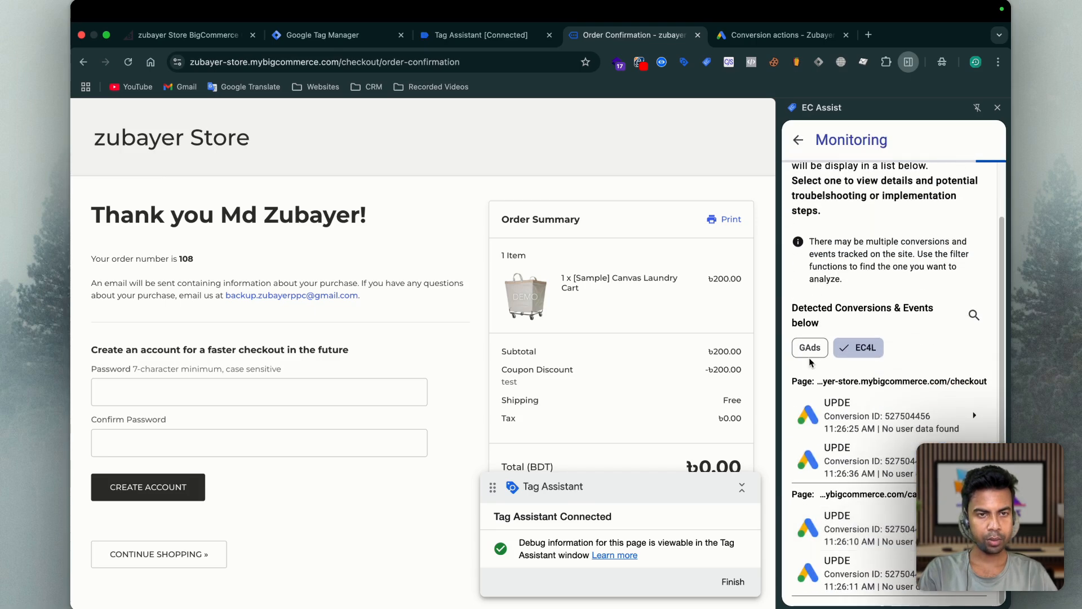
scroll(857, 361, "up", 1)
scroll(857, 361, "down", 2)
left_click(857, 363)
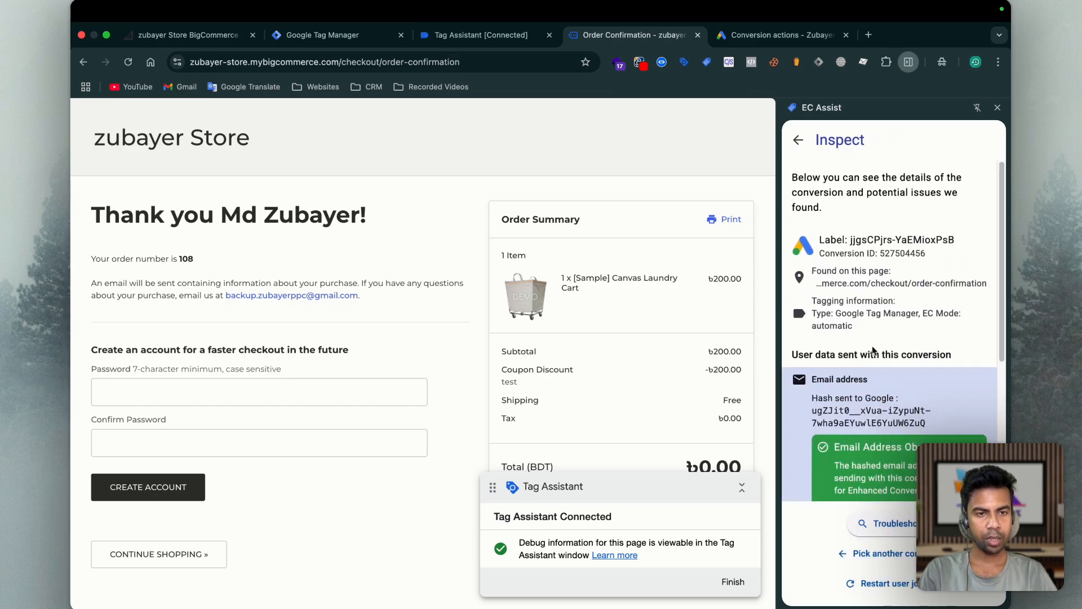
scroll(873, 350, "down", 5)
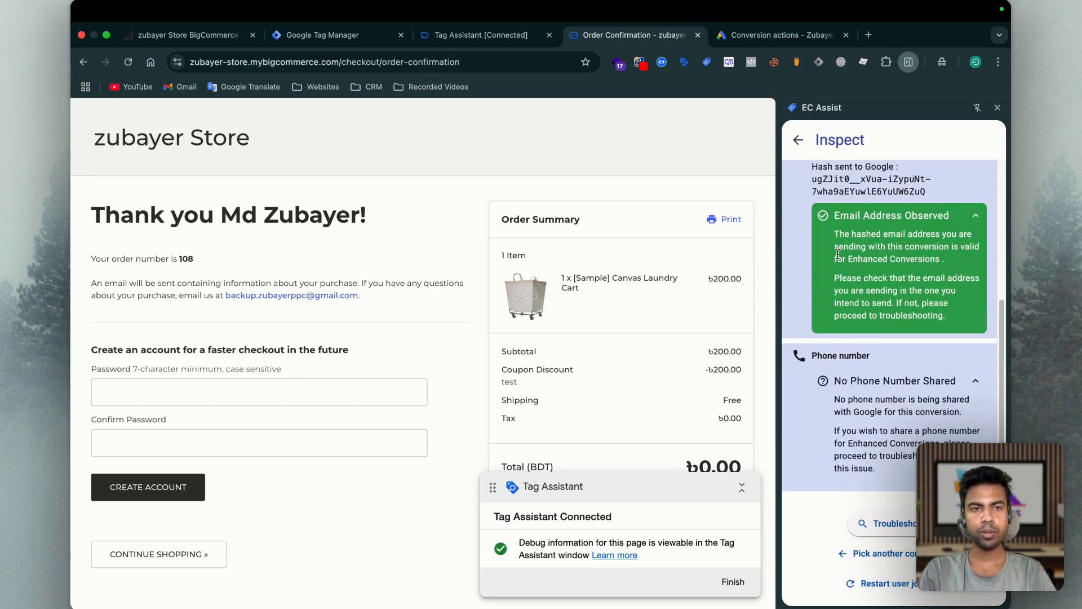